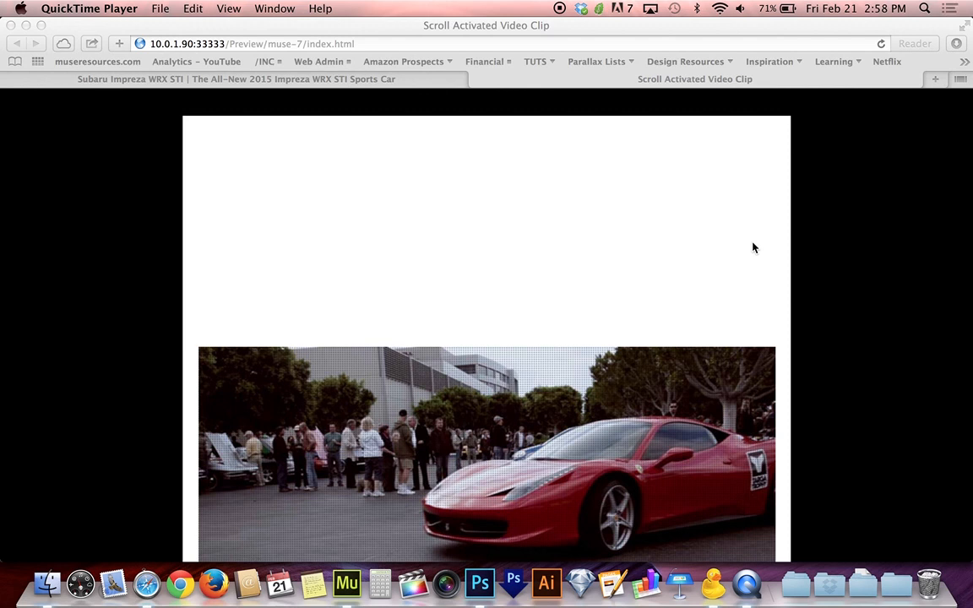
# - Examine how scrolling back and forth drives the blue car animation on the Subaru 2015 WRX STI page
pyautogui.click(808, 237)
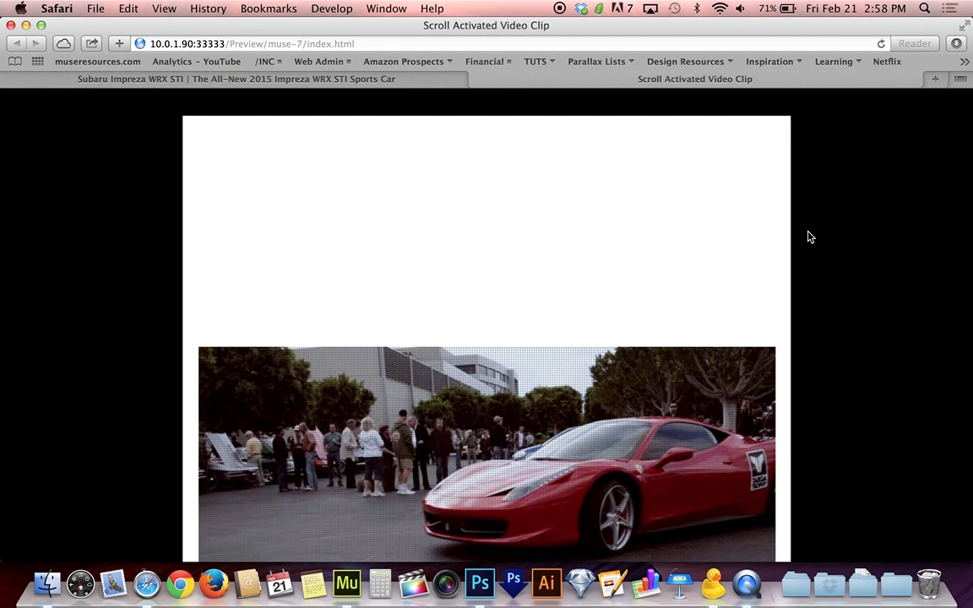
pyautogui.click(445, 82)
pyautogui.scroll(-1, 866, 248)
pyautogui.scroll(-4, 865, 249)
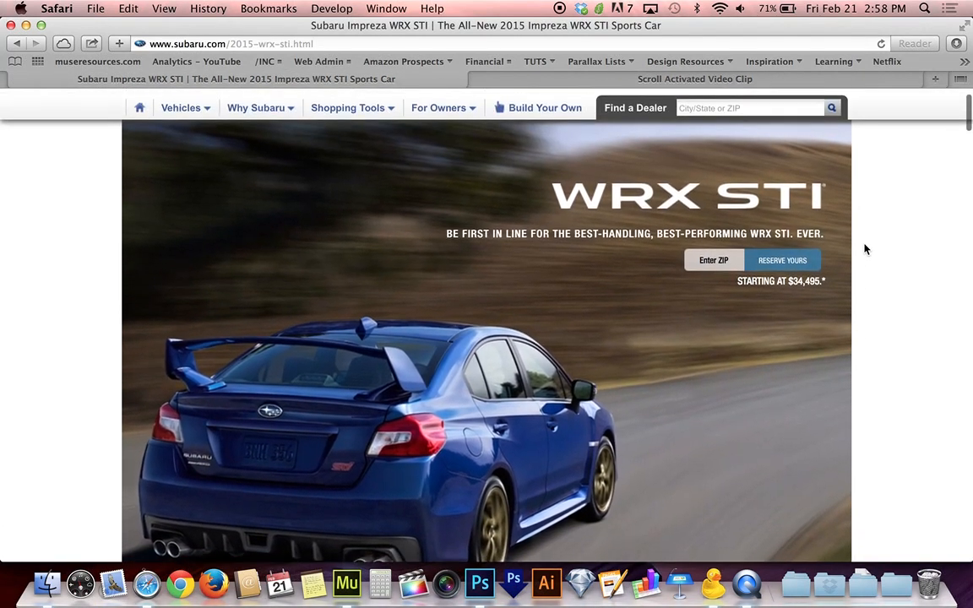
pyautogui.scroll(2, 865, 249)
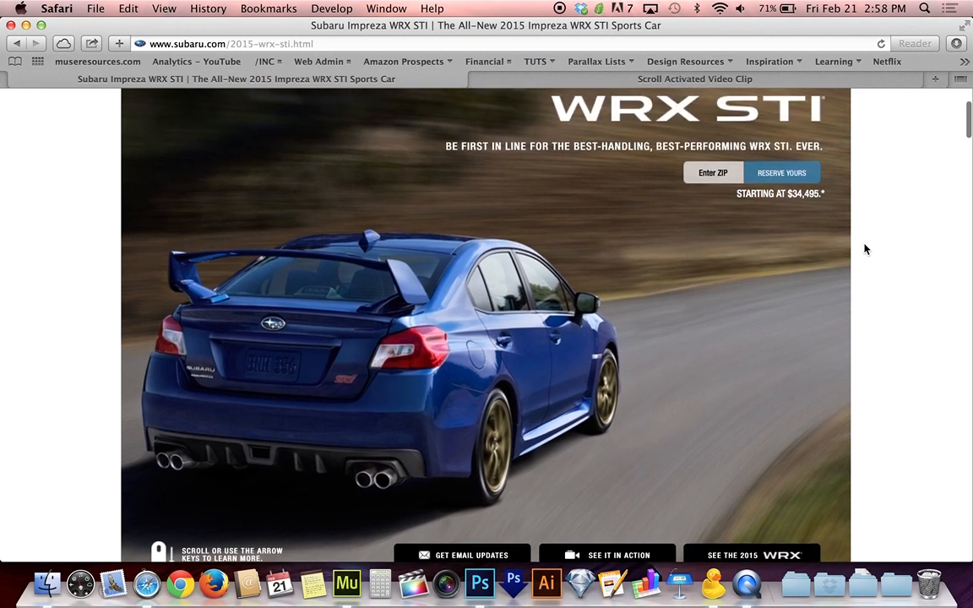
pyautogui.scroll(-1, 865, 249)
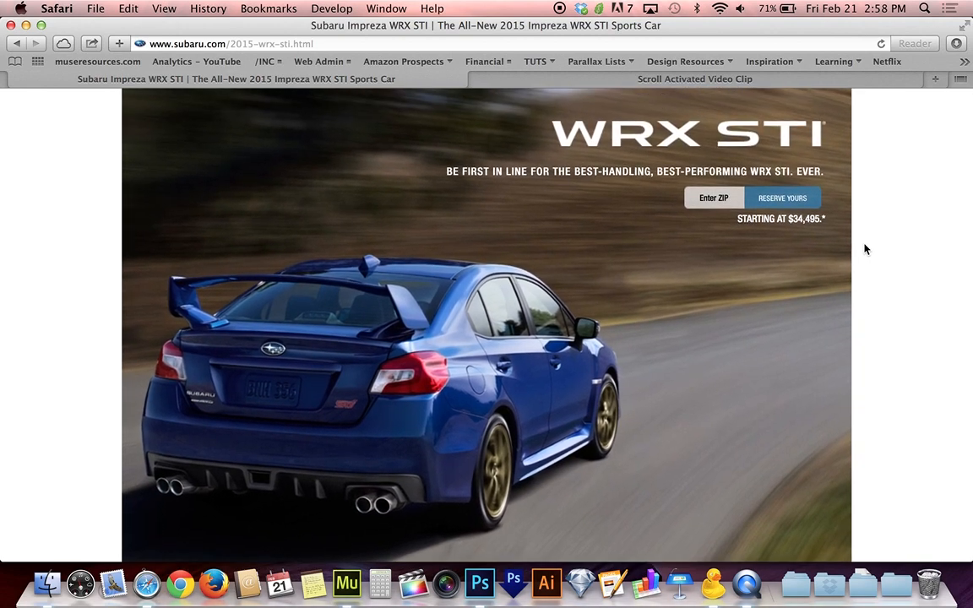
pyautogui.scroll(-4, 866, 249)
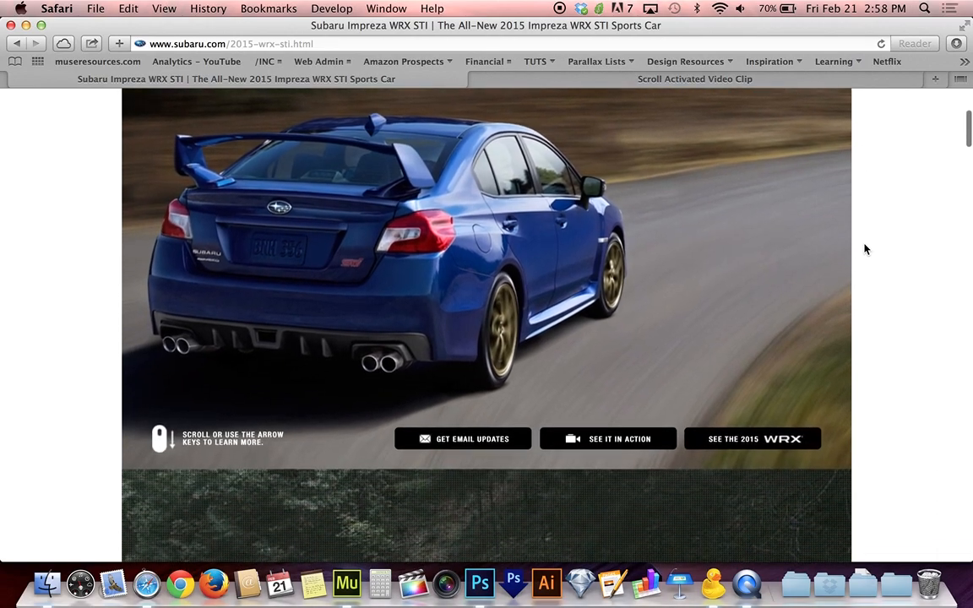
pyautogui.scroll(-4, 865, 249)
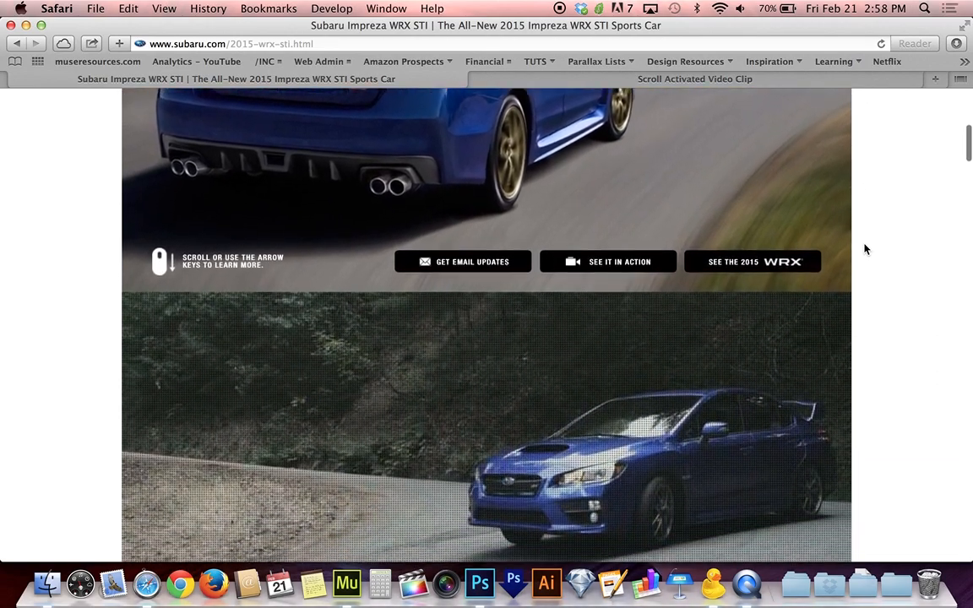
pyautogui.scroll(-4, 865, 248)
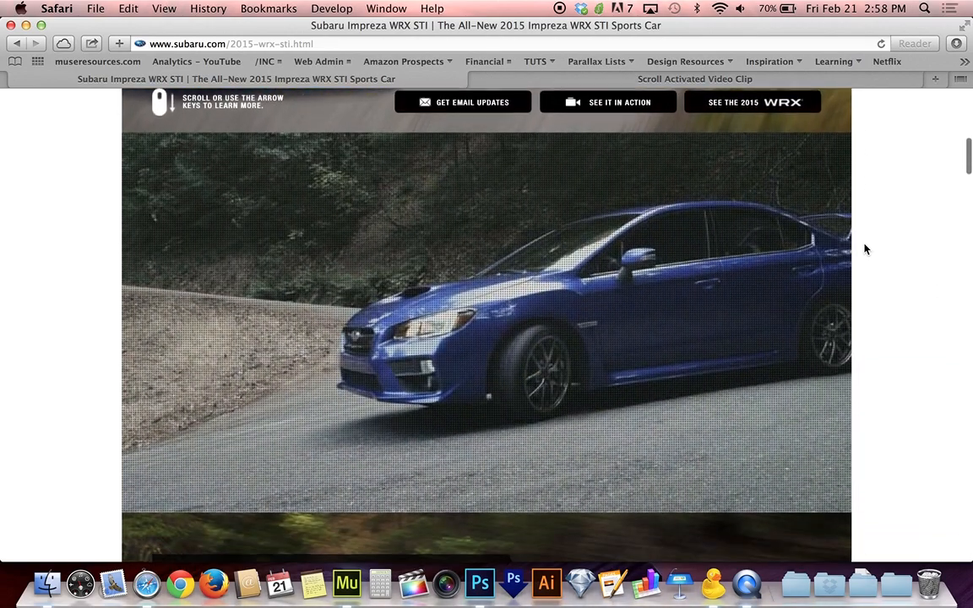
pyautogui.scroll(2, 865, 248)
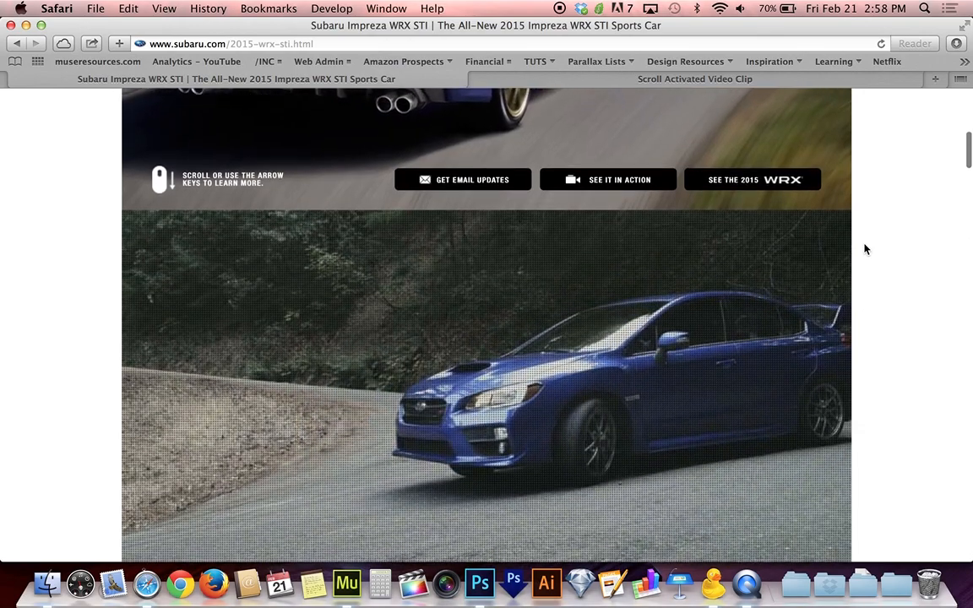
pyautogui.scroll(-3, 865, 248)
pyautogui.scroll(3, 865, 248)
pyautogui.scroll(-1, 865, 249)
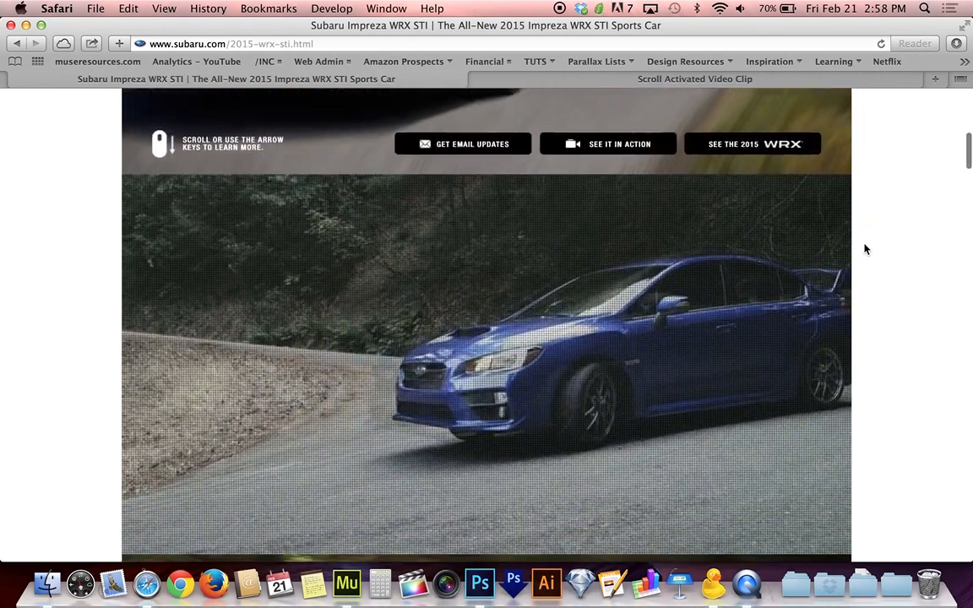
pyautogui.scroll(-2, 865, 248)
pyautogui.scroll(3, 865, 248)
pyautogui.scroll(-3, 865, 248)
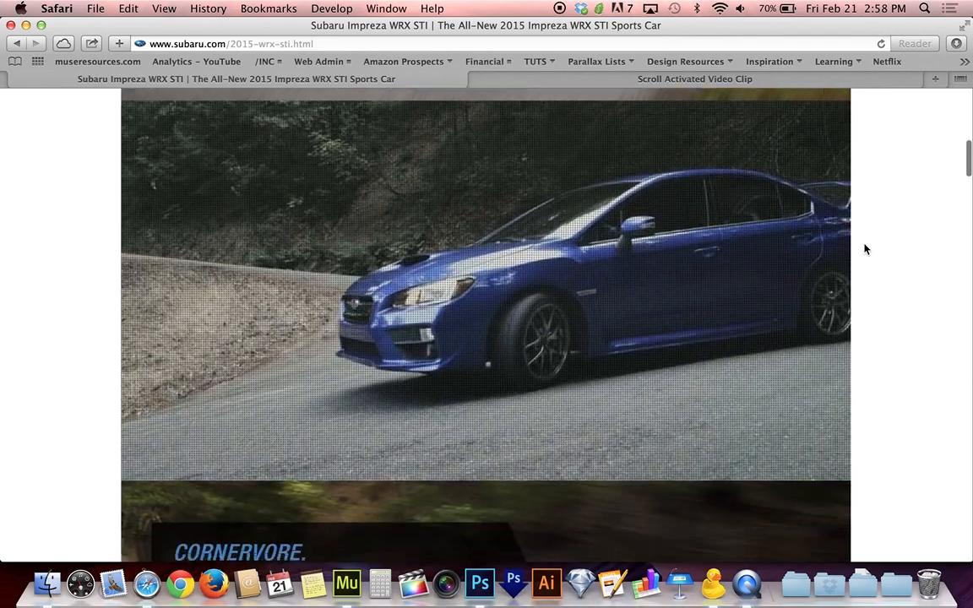
pyautogui.scroll(3, 866, 248)
pyautogui.scroll(-2, 865, 249)
pyautogui.scroll(2, 865, 248)
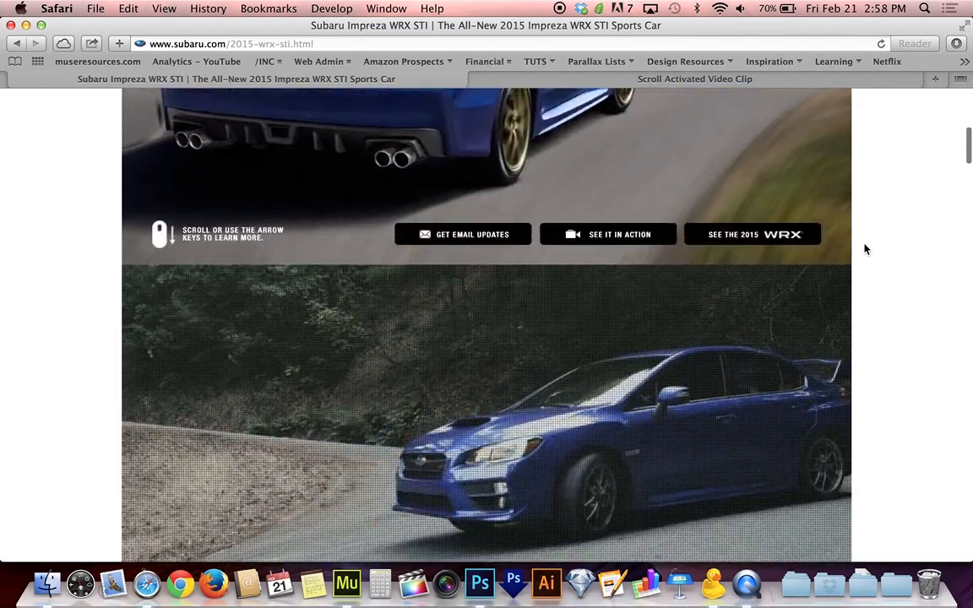
pyautogui.scroll(-2, 865, 249)
pyautogui.scroll(2, 865, 249)
pyautogui.scroll(-2, 865, 248)
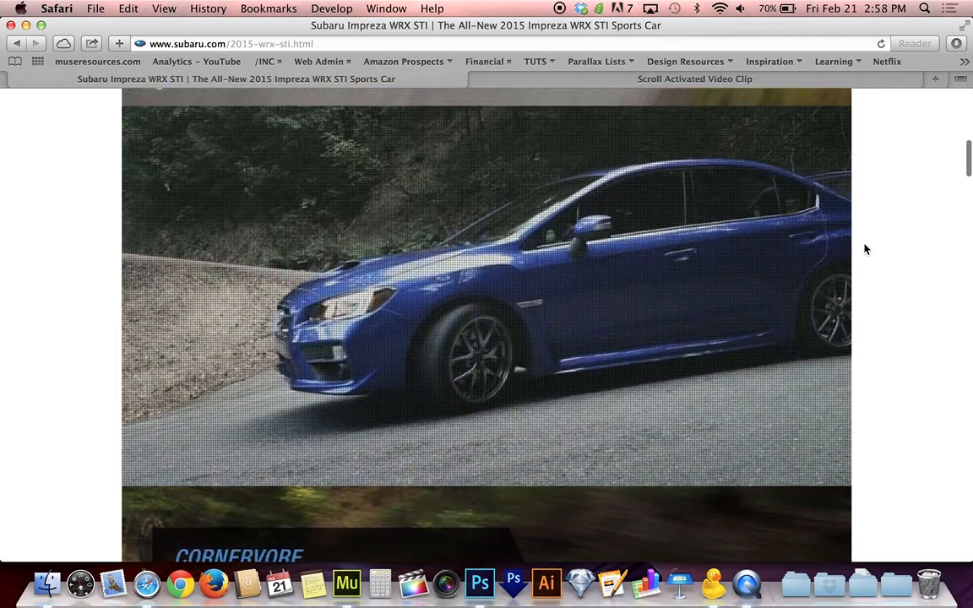
pyautogui.scroll(2, 865, 248)
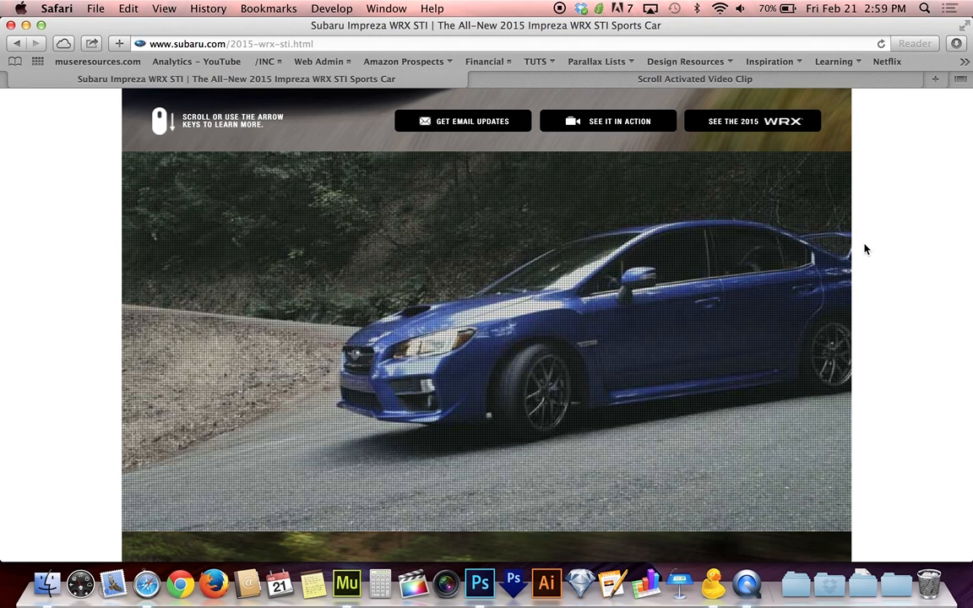
# - Examine how the red car clip responds to scrolling on the Scroll Activated Video Clip preview page
pyautogui.click(646, 82)
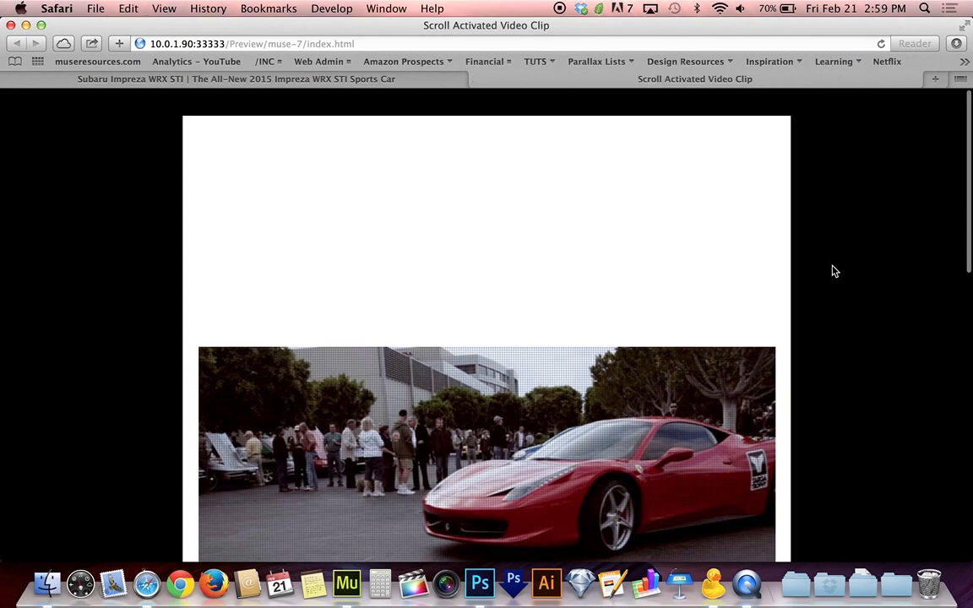
pyautogui.scroll(-5, 834, 271)
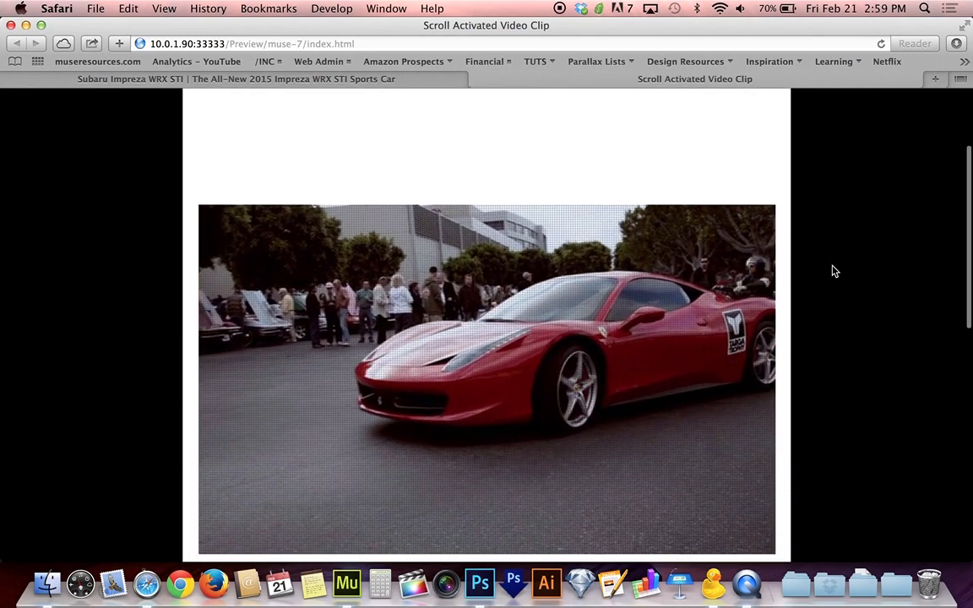
pyautogui.scroll(3, 834, 271)
pyautogui.scroll(-3, 833, 272)
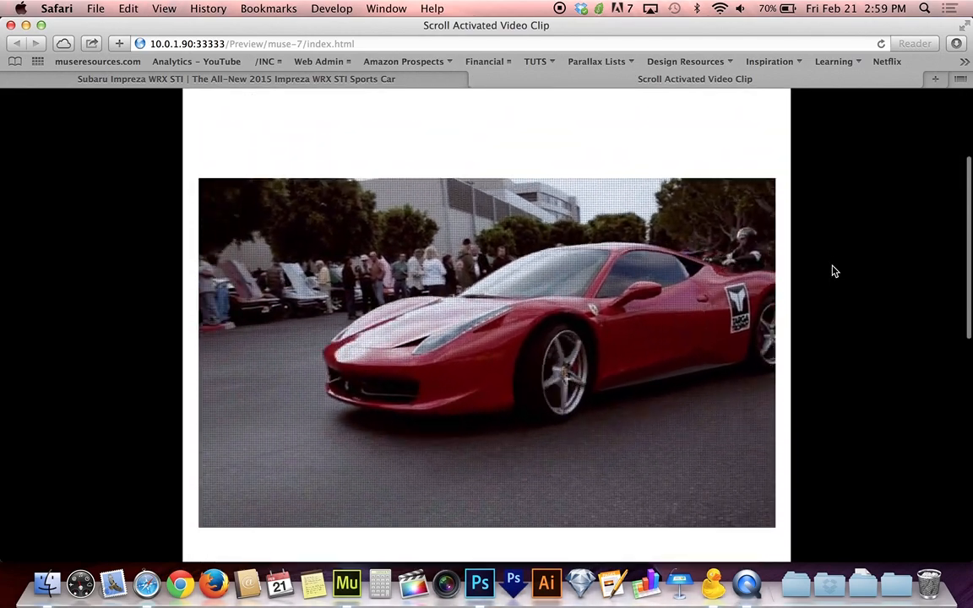
pyautogui.scroll(2, 834, 271)
pyautogui.scroll(-3, 834, 272)
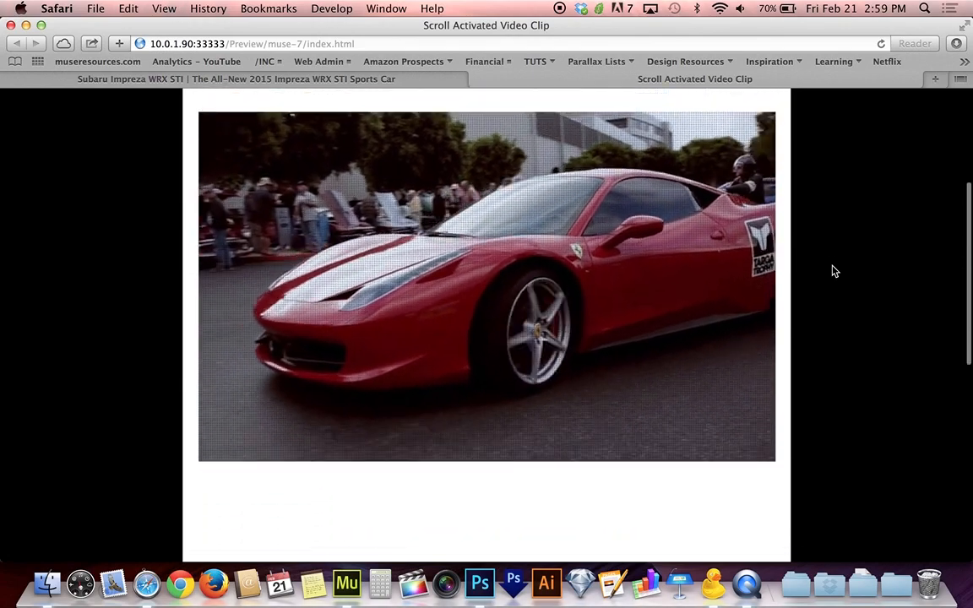
pyautogui.scroll(3, 834, 272)
pyautogui.scroll(-4, 834, 271)
pyautogui.scroll(4, 834, 272)
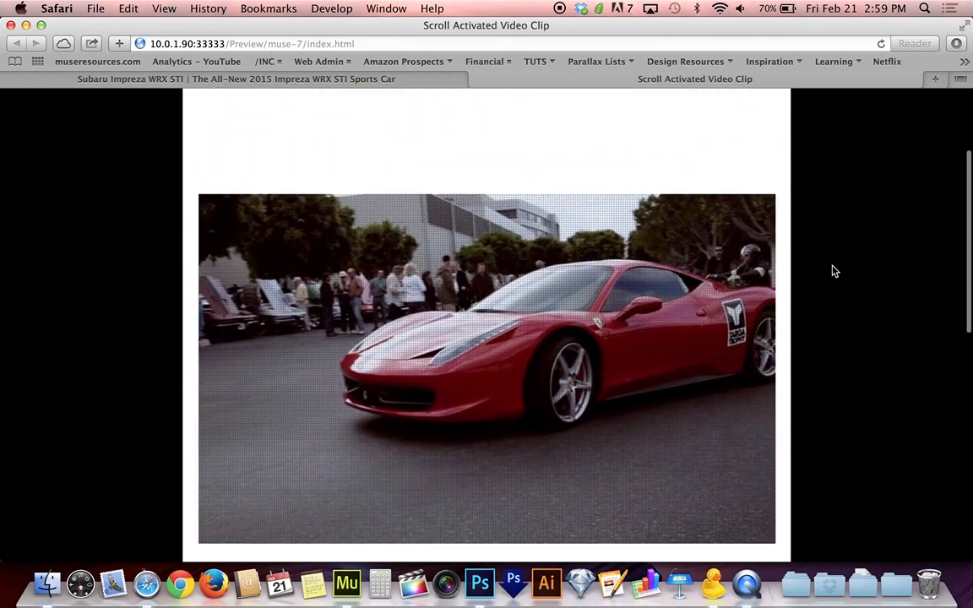
pyautogui.scroll(-2, 834, 271)
pyautogui.scroll(-1, 834, 271)
pyautogui.scroll(3, 834, 271)
pyautogui.scroll(-3, 834, 271)
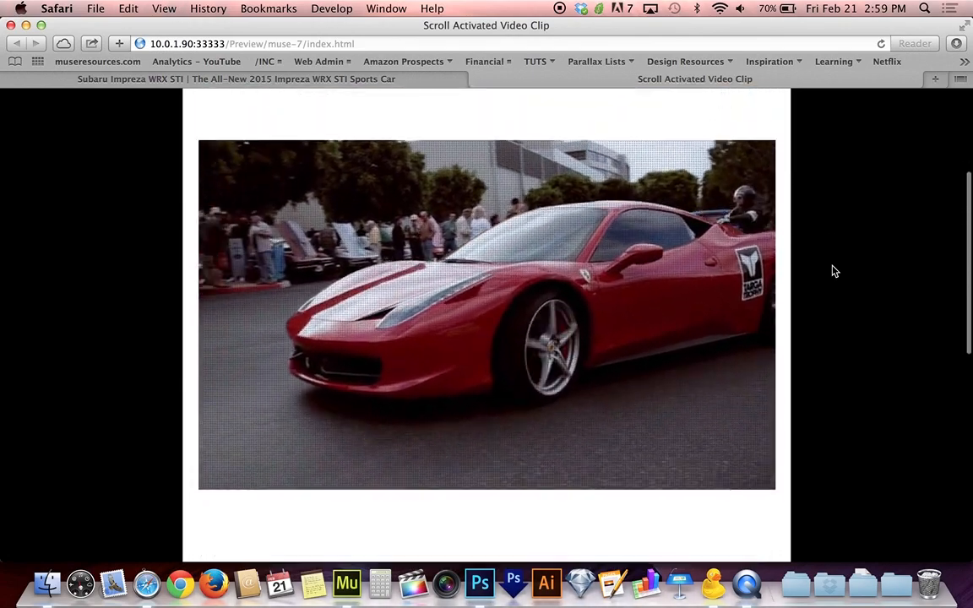
pyautogui.scroll(3, 834, 271)
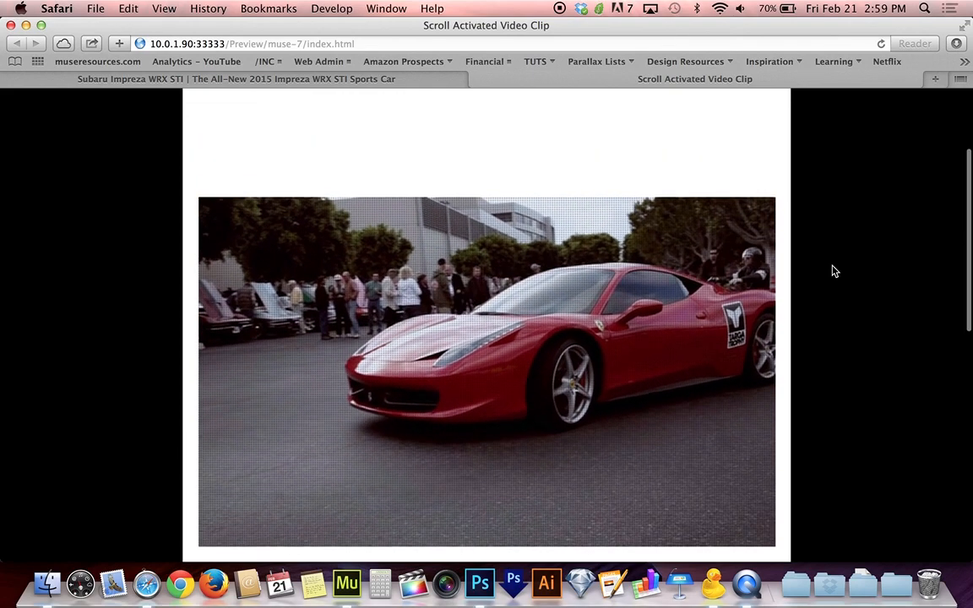
pyautogui.scroll(-3, 834, 271)
pyautogui.scroll(2, 834, 272)
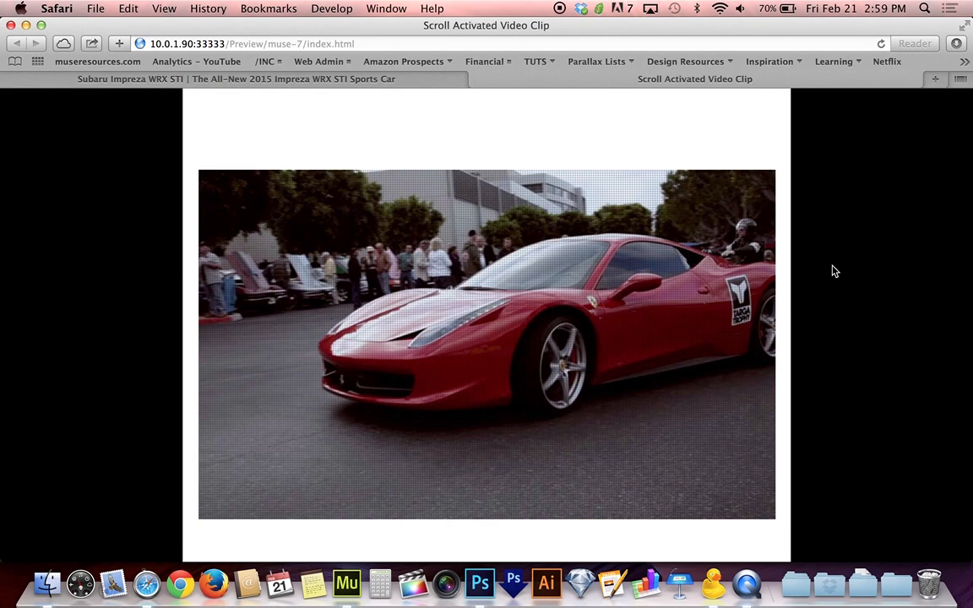
pyautogui.scroll(2, 834, 271)
pyautogui.scroll(-4, 833, 272)
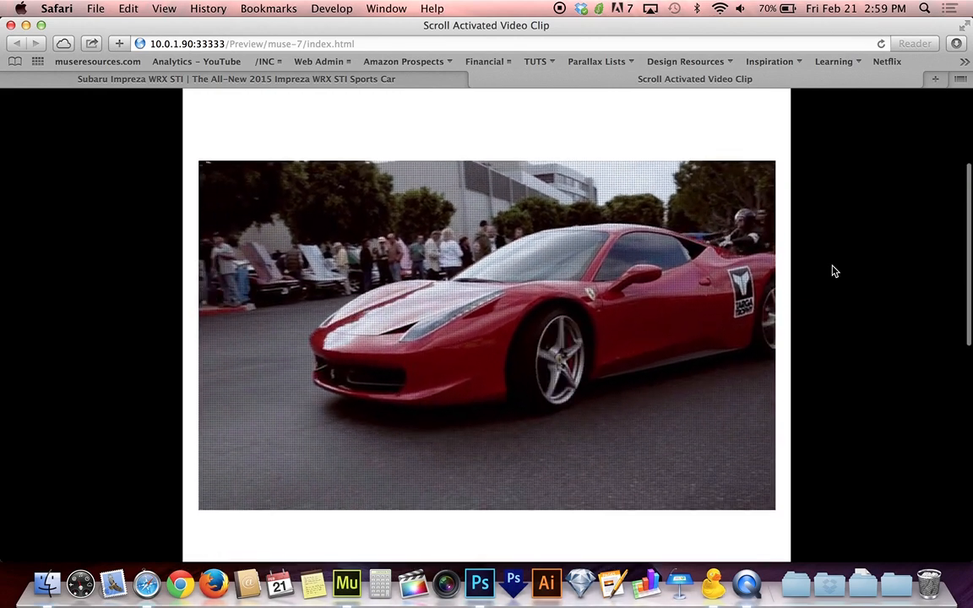
pyautogui.scroll(2, 834, 271)
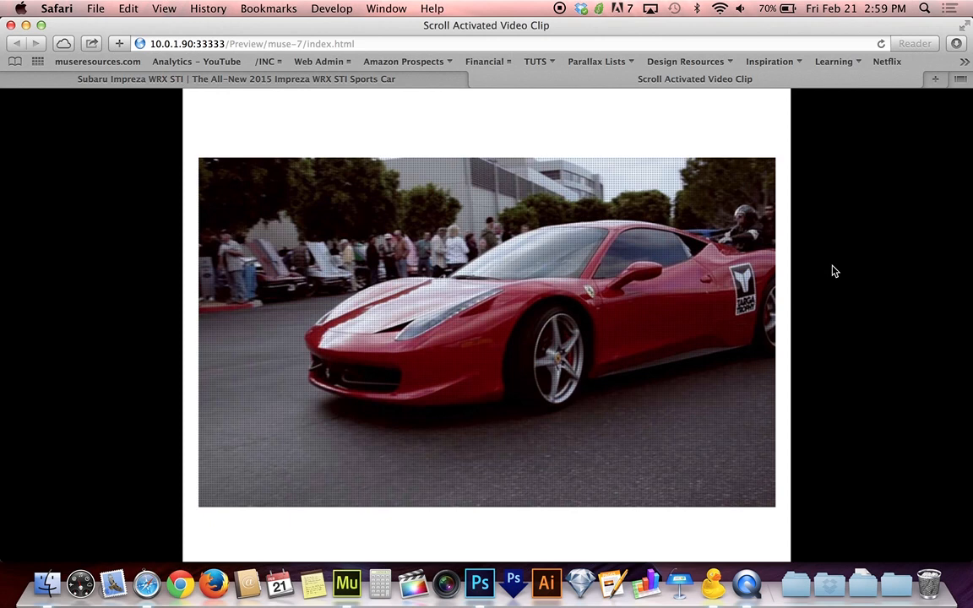
# - Close the browser window and show the Blank page in Adobe Muse
pyautogui.click(11, 26)
pyautogui.click(100, 26)
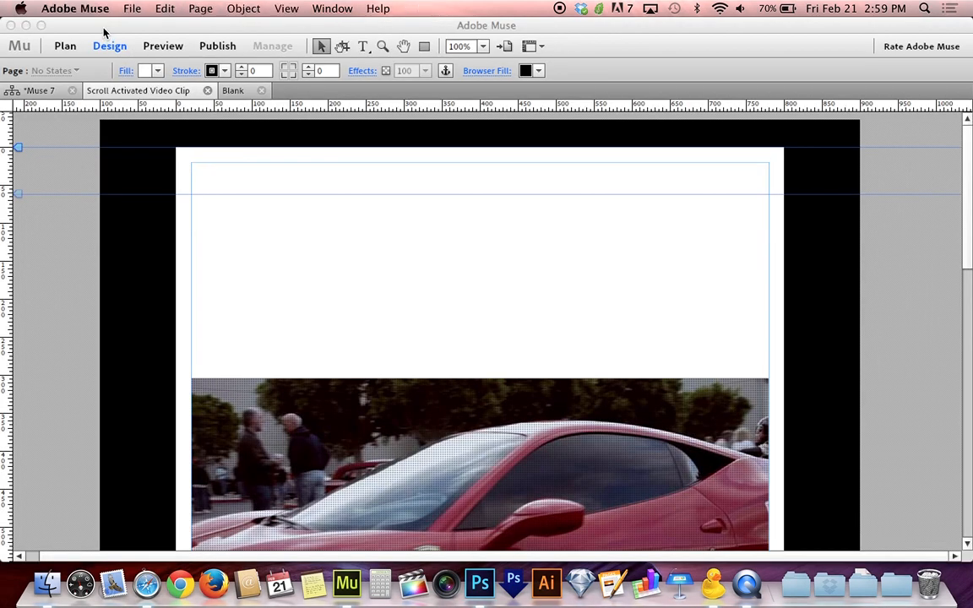
pyautogui.click(233, 90)
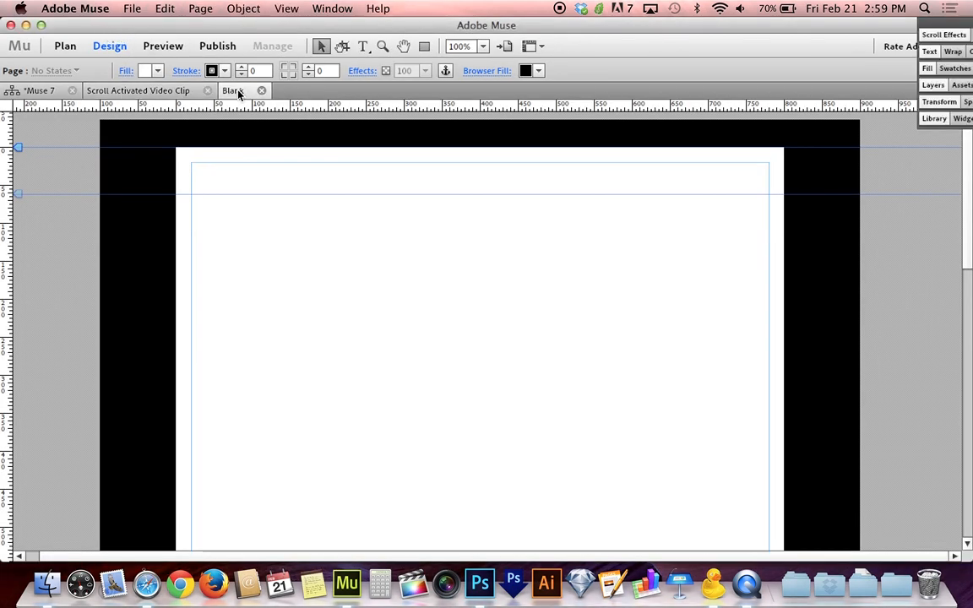
# - Minimize the Adobe Muse and Photoshop windows to clear the desktop
pyautogui.click(27, 25)
pyautogui.click(220, 27)
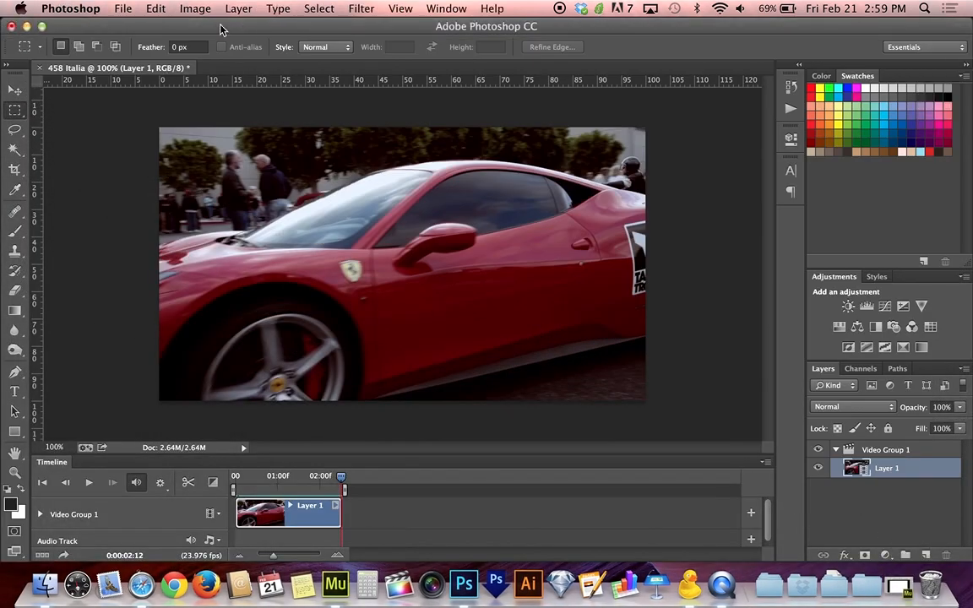
pyautogui.click(28, 26)
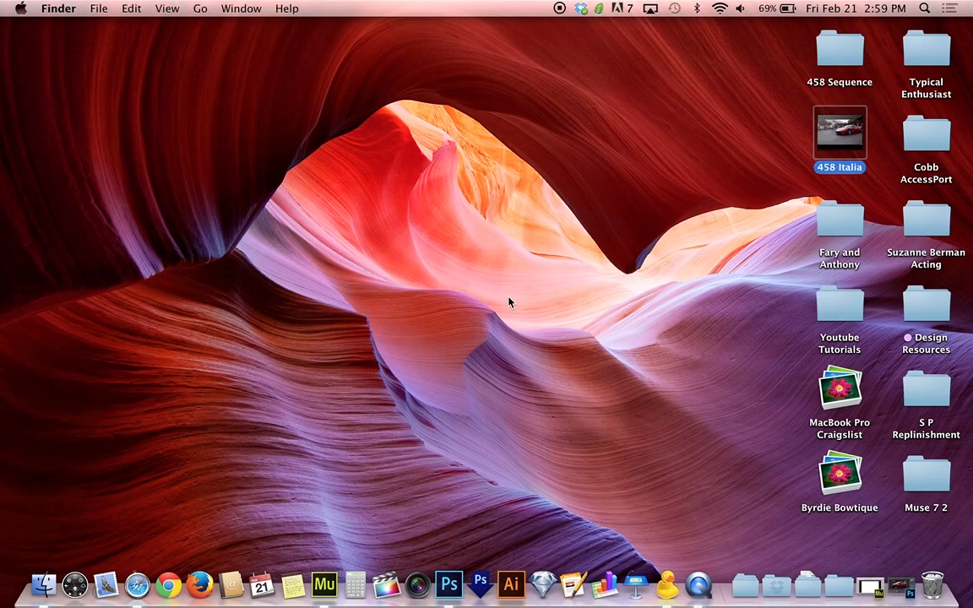
pyautogui.click(510, 302)
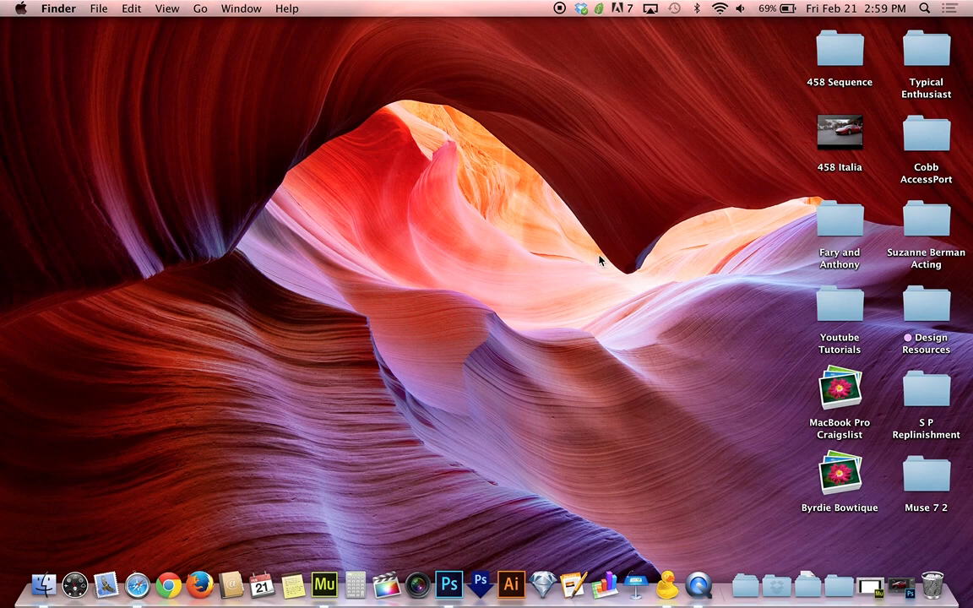
# - Open the 458 Sequence folder on the desktop and look through its JPG frames
pyautogui.doubleClick(841, 53)
pyautogui.moveTo(723, 105); pyautogui.dragTo(544, 104)
pyautogui.scroll(-20, 434, 227)
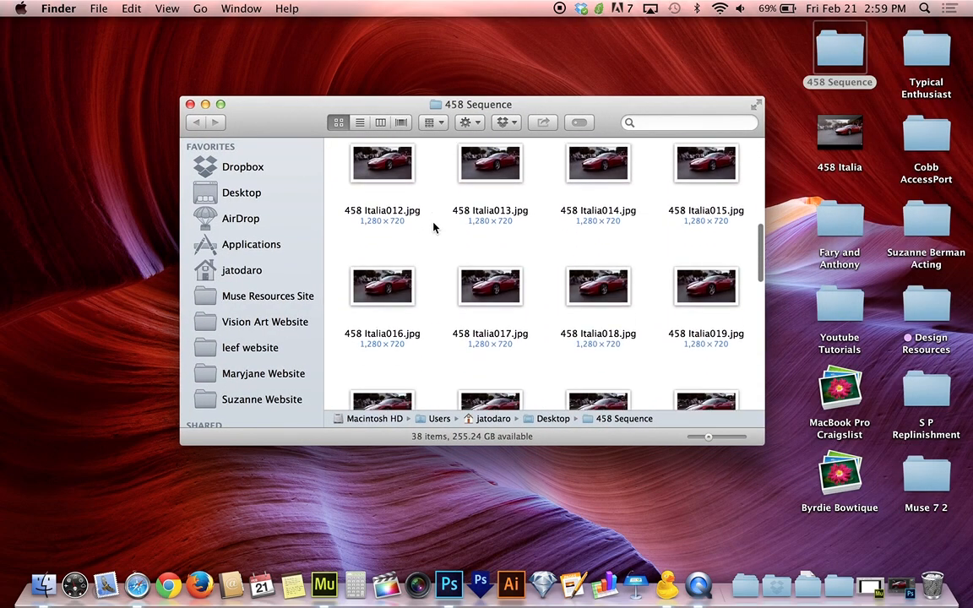
pyautogui.scroll(-3, 433, 226)
pyautogui.scroll(20, 433, 226)
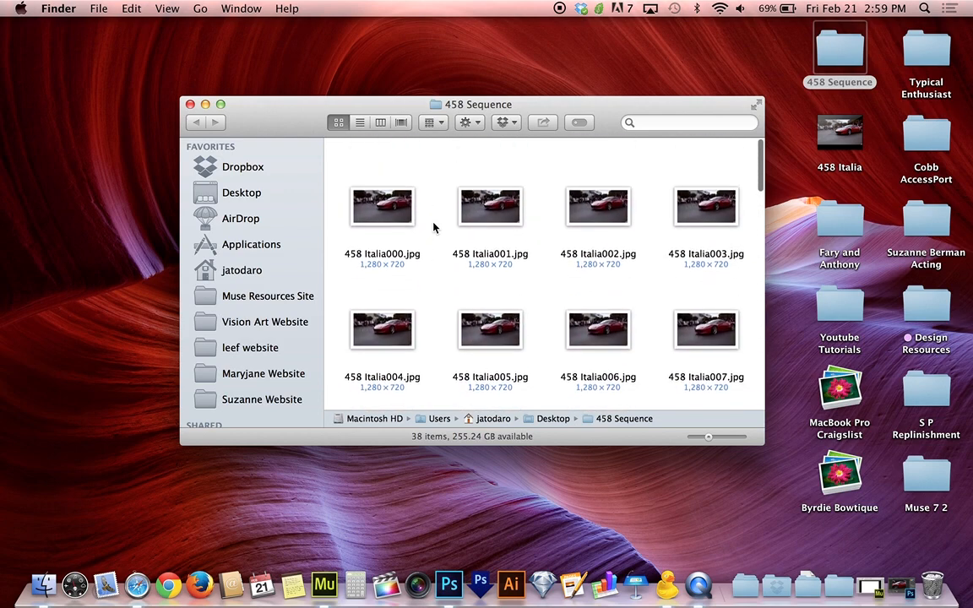
# - Preview the frames 458 Italia000.jpg through 458 Italia003.jpg one after another, and close the folder window
pyautogui.click(387, 186)
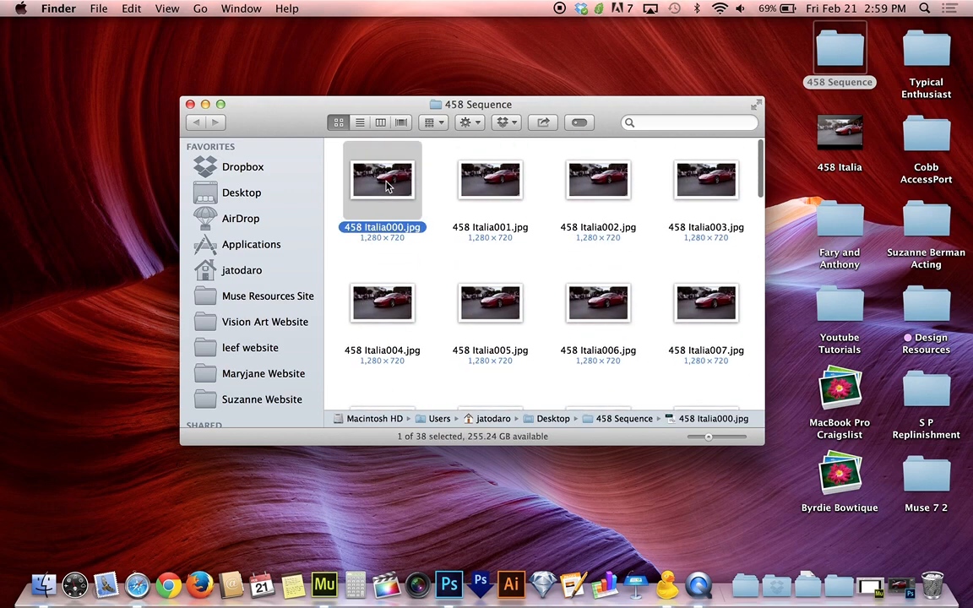
pyautogui.press('space')
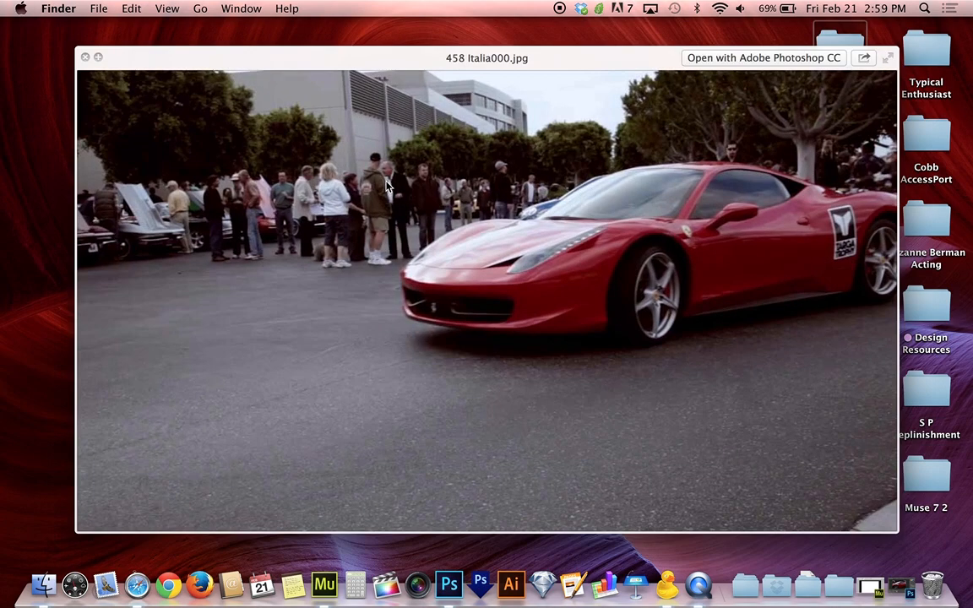
pyautogui.press('Right')
pyautogui.press('Right')
pyautogui.press('Right')
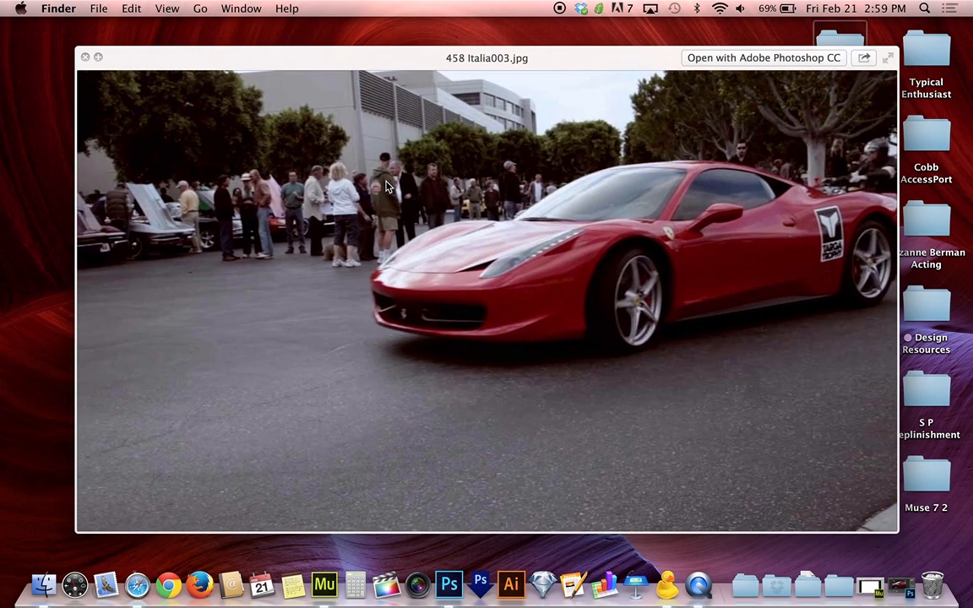
pyautogui.press('space')
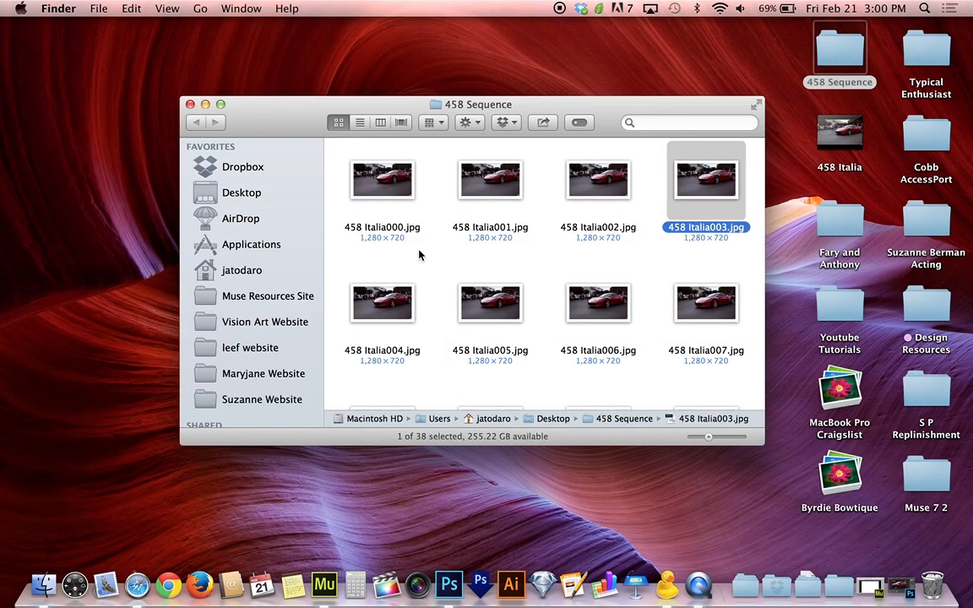
pyautogui.click(432, 281)
pyautogui.click(190, 105)
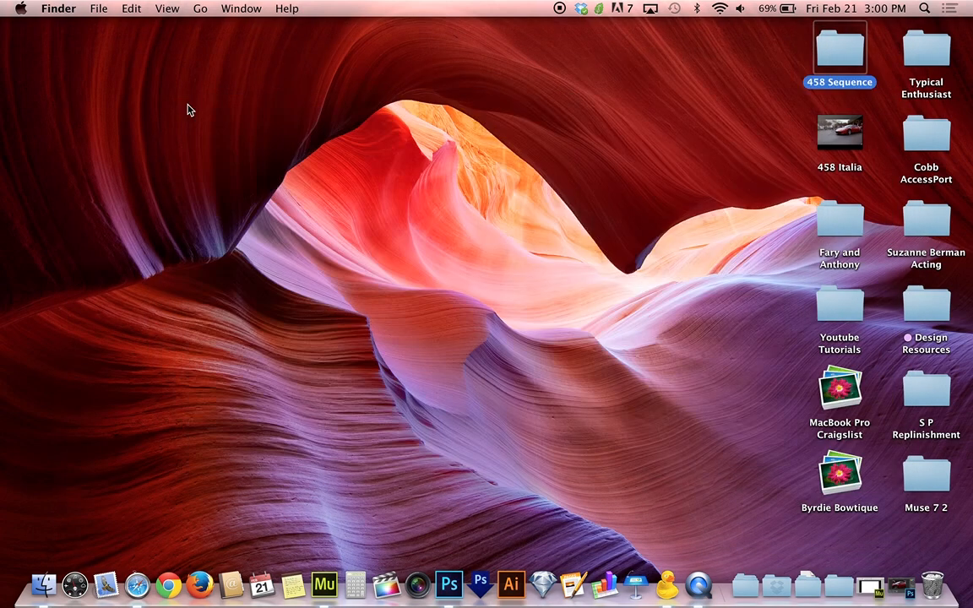
# - Preview the 458 Italia video on the desktop, and close the preview
pyautogui.click(748, 356)
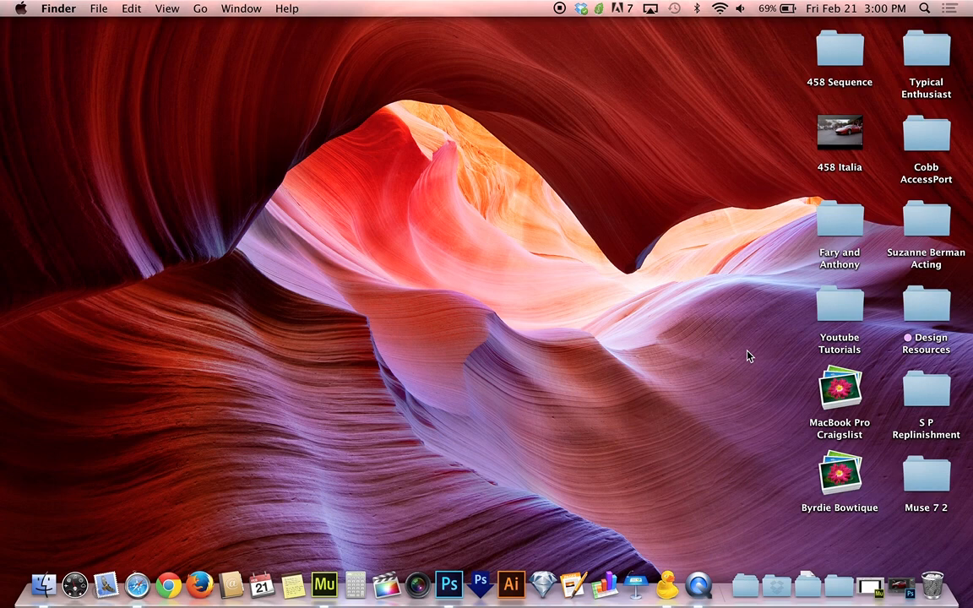
pyautogui.click(859, 155)
pyautogui.press('space')
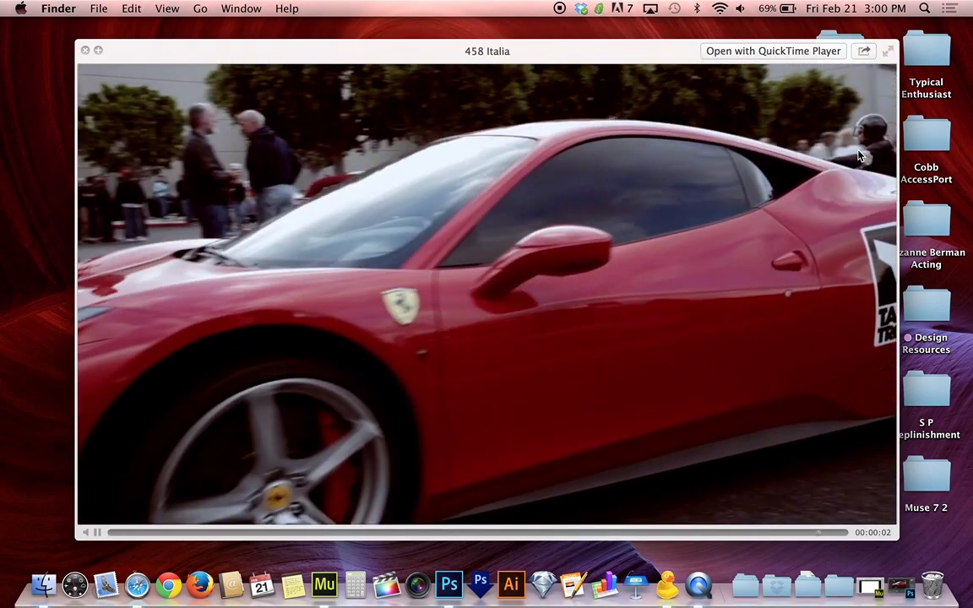
pyautogui.press('space')
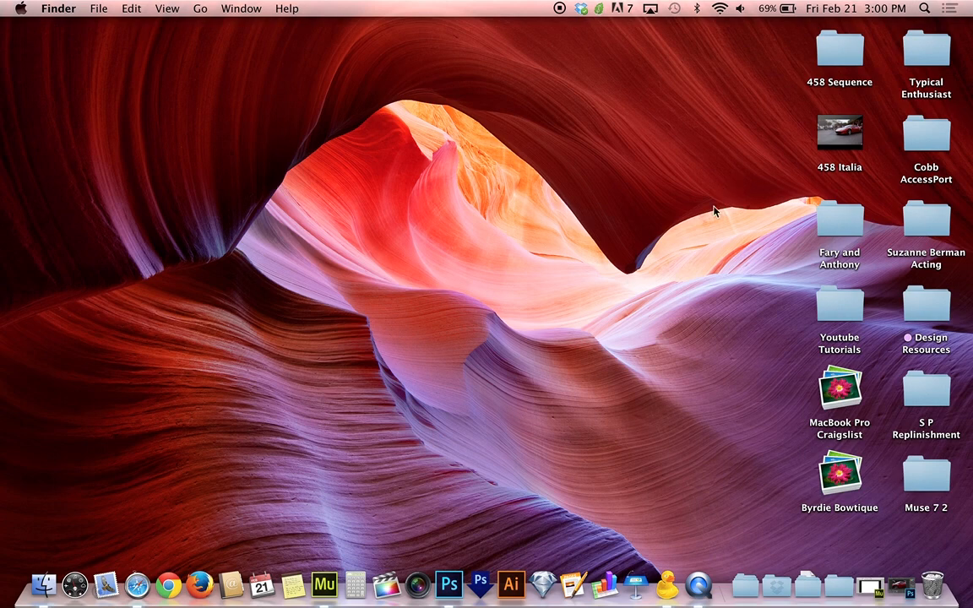
# - Switch to Photoshop, open the Render Video settings for the 458 Italia document, and check the new subfolder's name
pyautogui.click(449, 584)
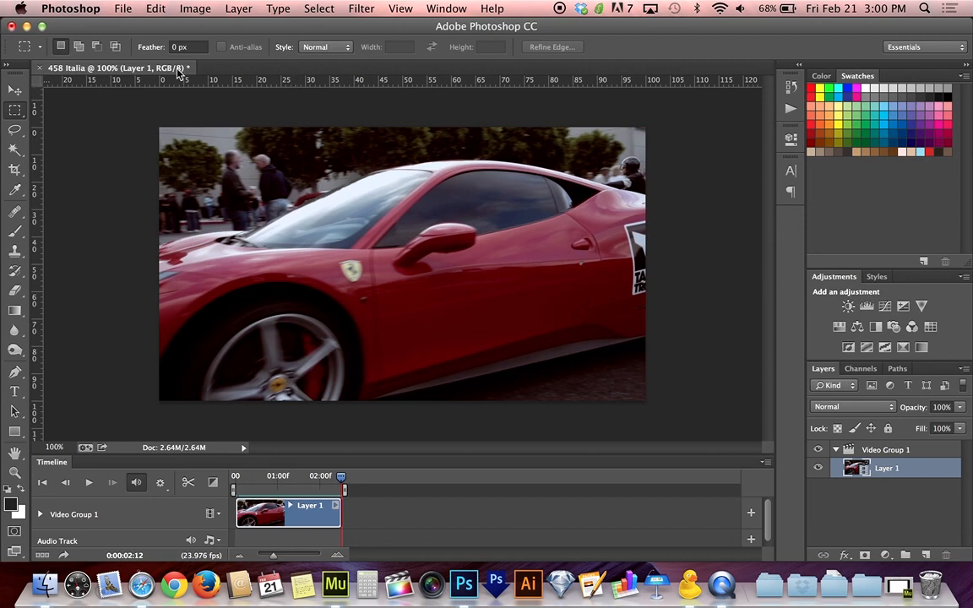
pyautogui.click(122, 9)
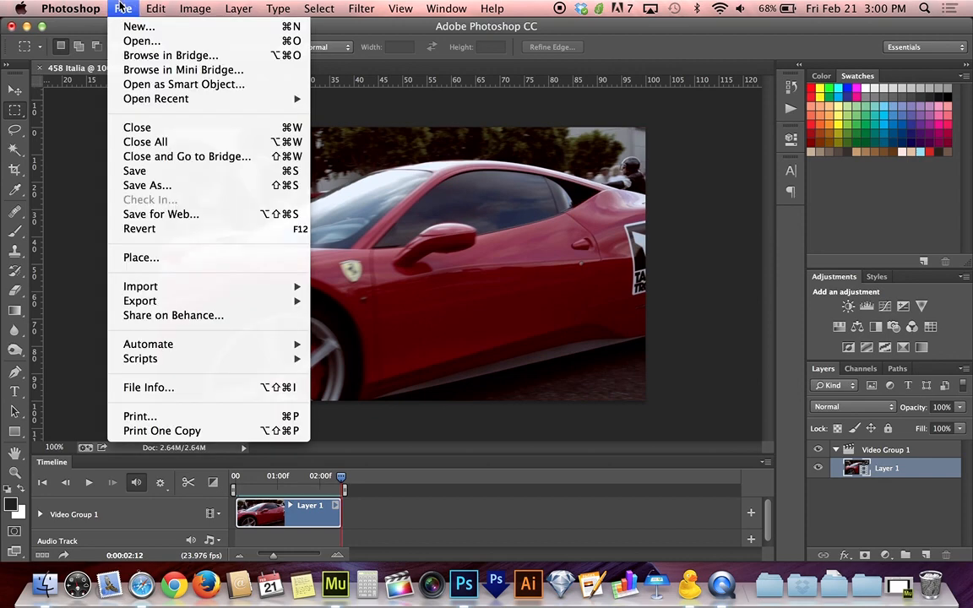
pyautogui.moveTo(181, 305)
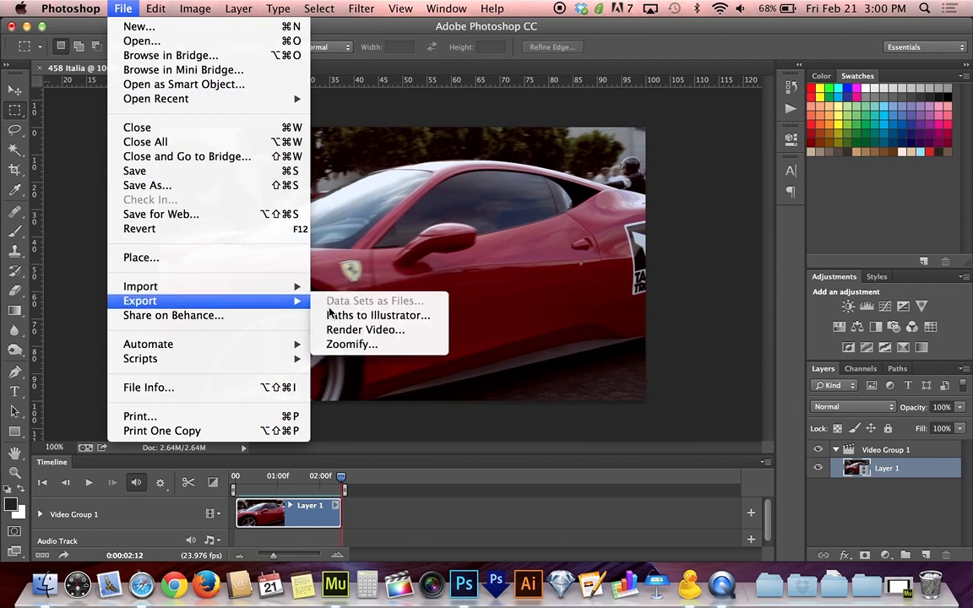
pyautogui.click(397, 331)
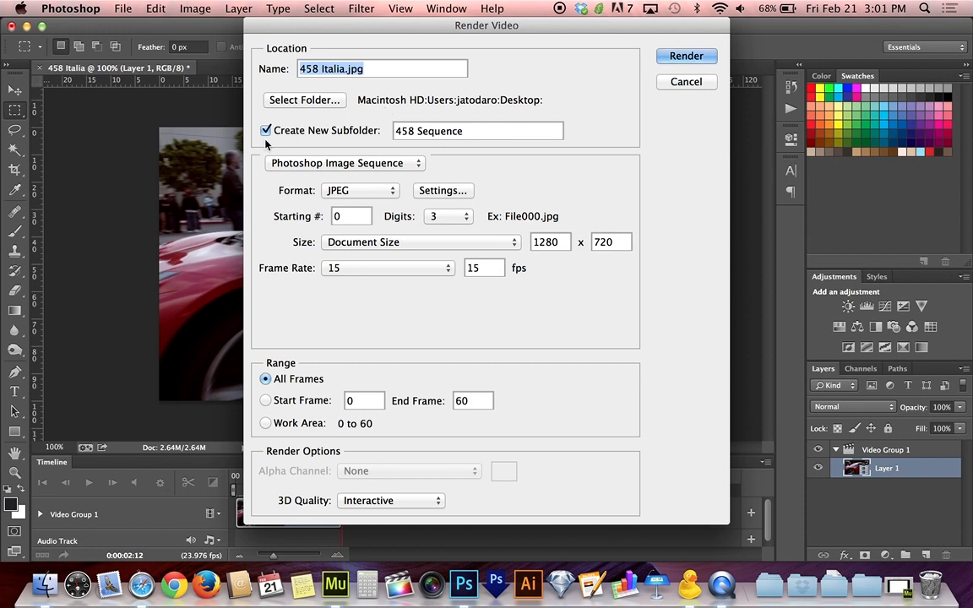
pyautogui.doubleClick(480, 130)
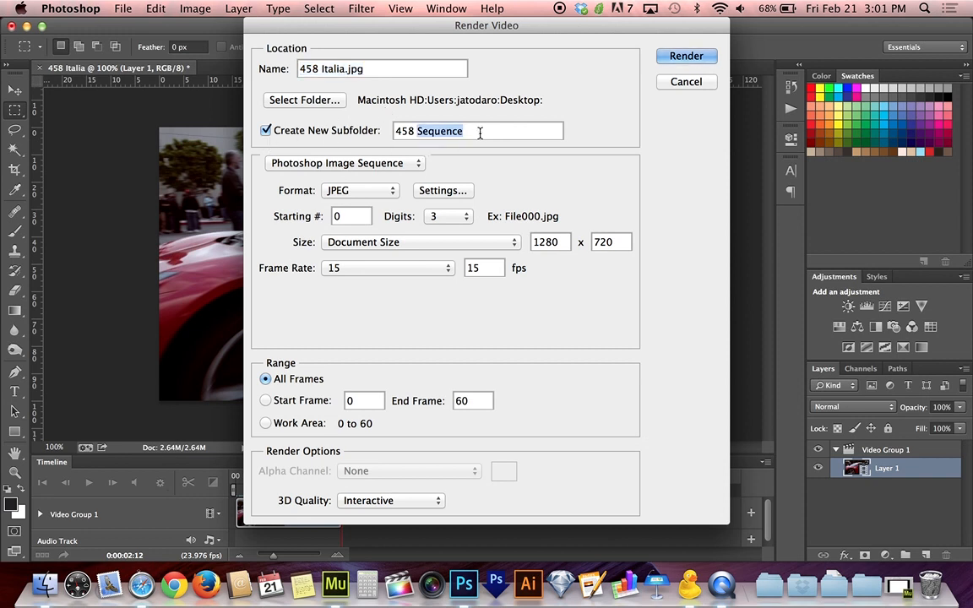
pyautogui.moveTo(480, 130); pyautogui.dragTo(387, 134)
pyautogui.click(507, 131)
# - Switch the render output to Adobe Media Encoder and back to Photoshop Image Sequence
pyautogui.click(372, 163)
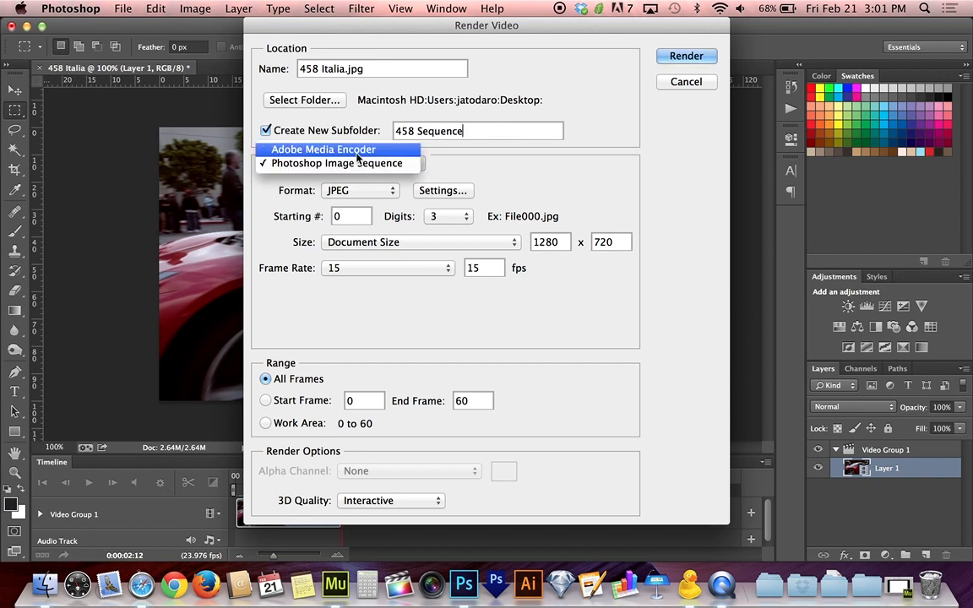
pyautogui.click(358, 152)
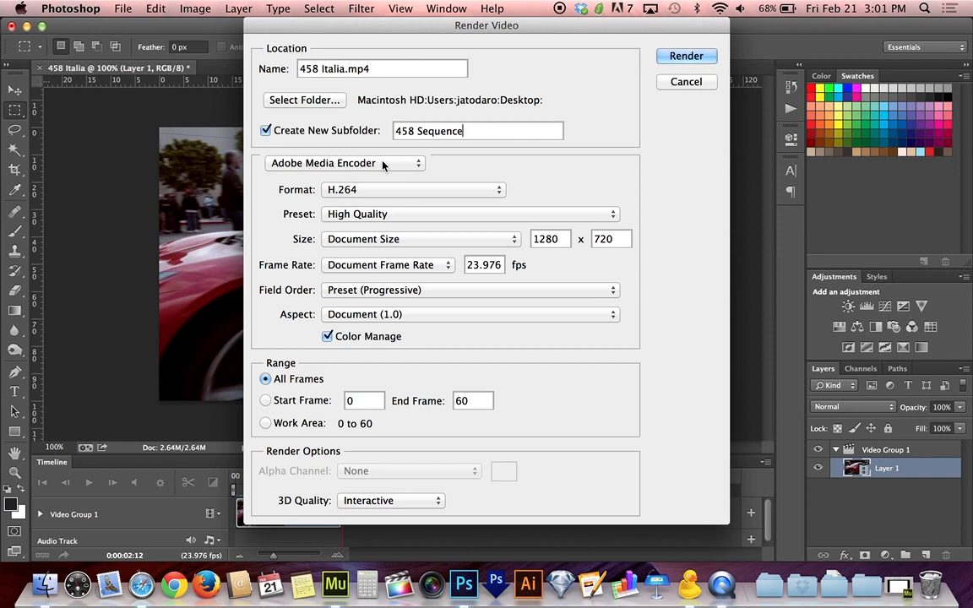
pyautogui.click(383, 164)
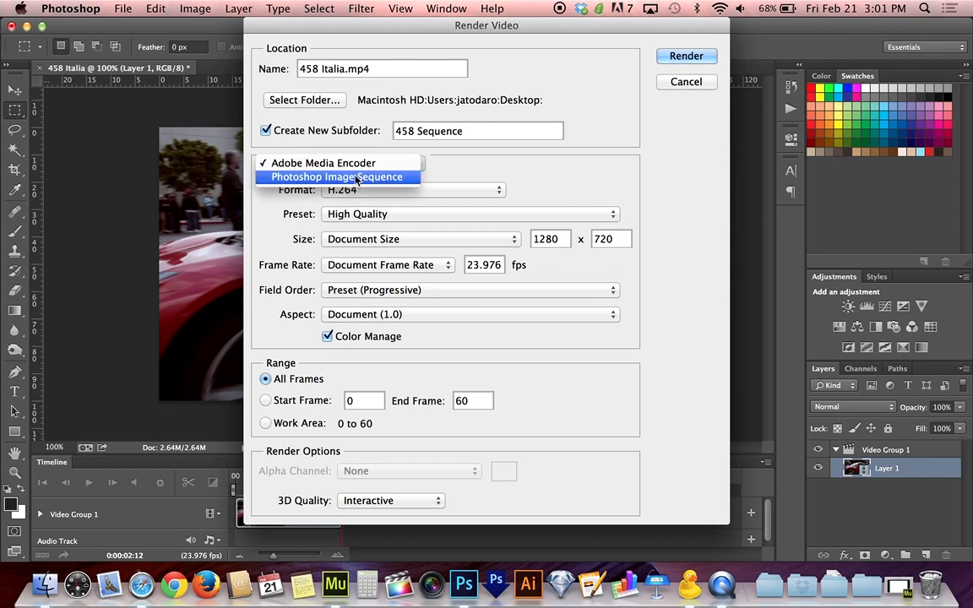
pyautogui.click(366, 178)
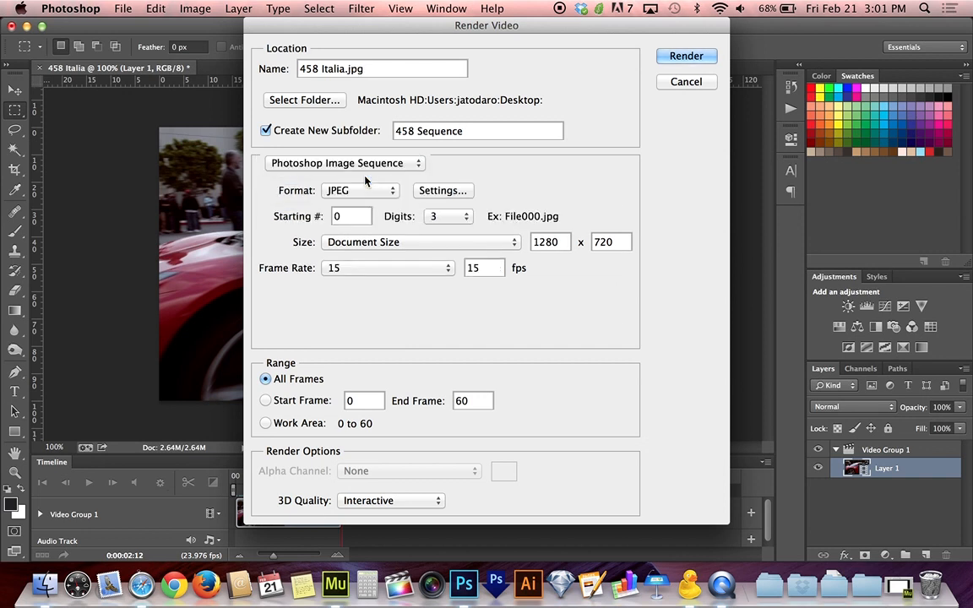
# - Review the JPEG options for the image sequence, and look at the existing frames in the desktop's 458 Sequence folder
pyautogui.click(467, 192)
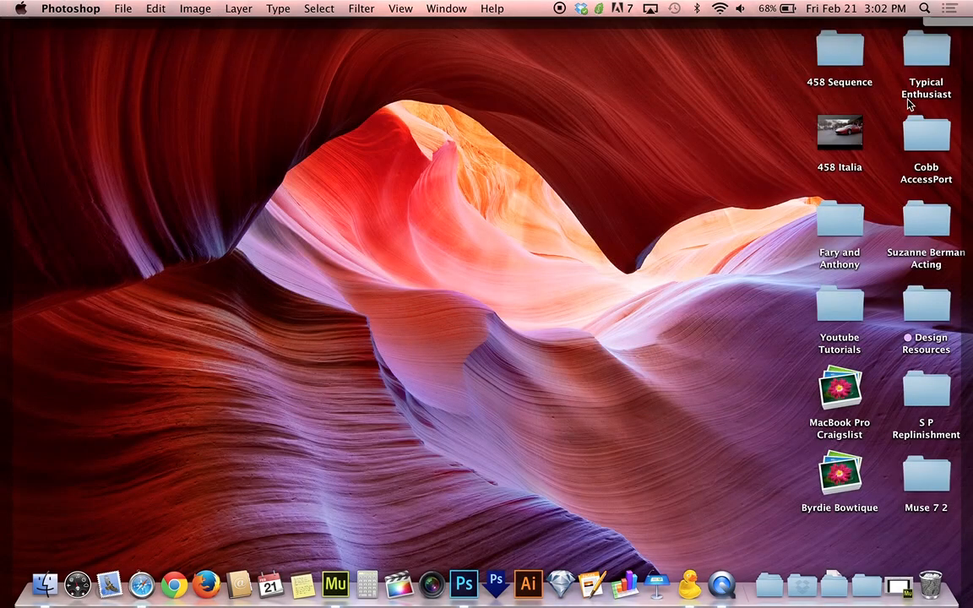
pyautogui.doubleClick(839, 49)
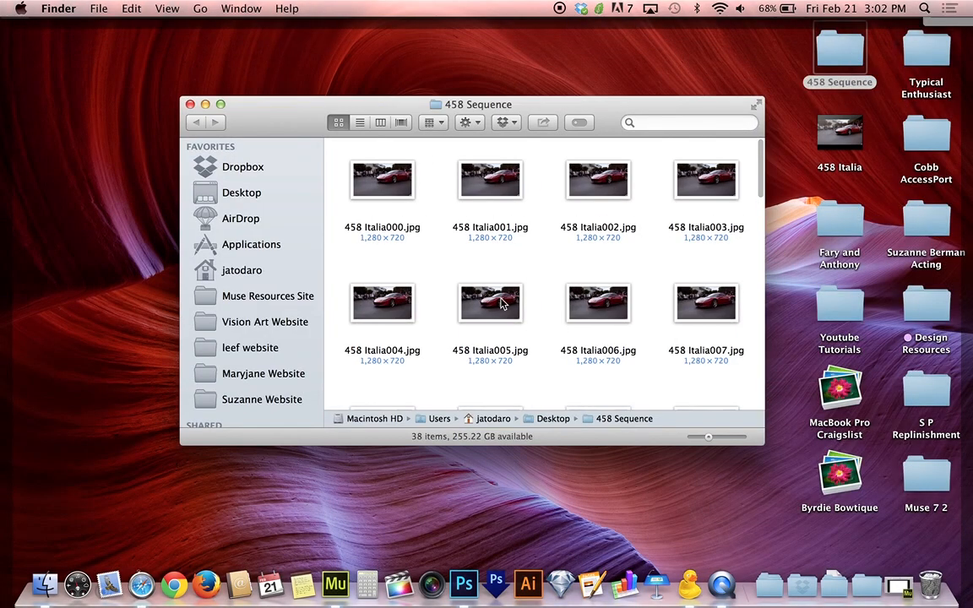
pyautogui.click(190, 104)
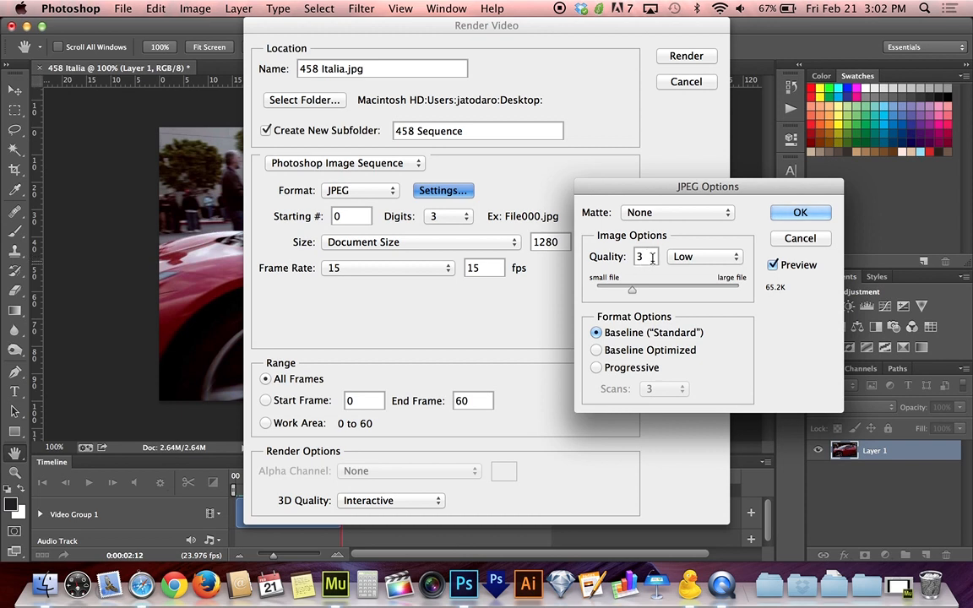
pyautogui.click(800, 213)
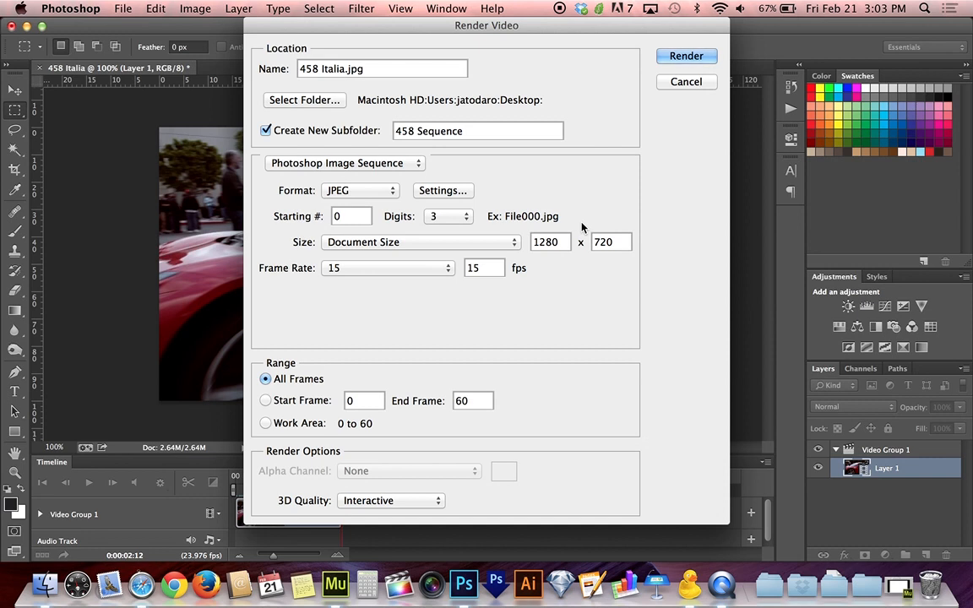
# - Set the image sequence's frame rate to 5 fps, and cancel the video render
pyautogui.doubleClick(496, 270)
pyautogui.write('5')
pyautogui.click(671, 82)
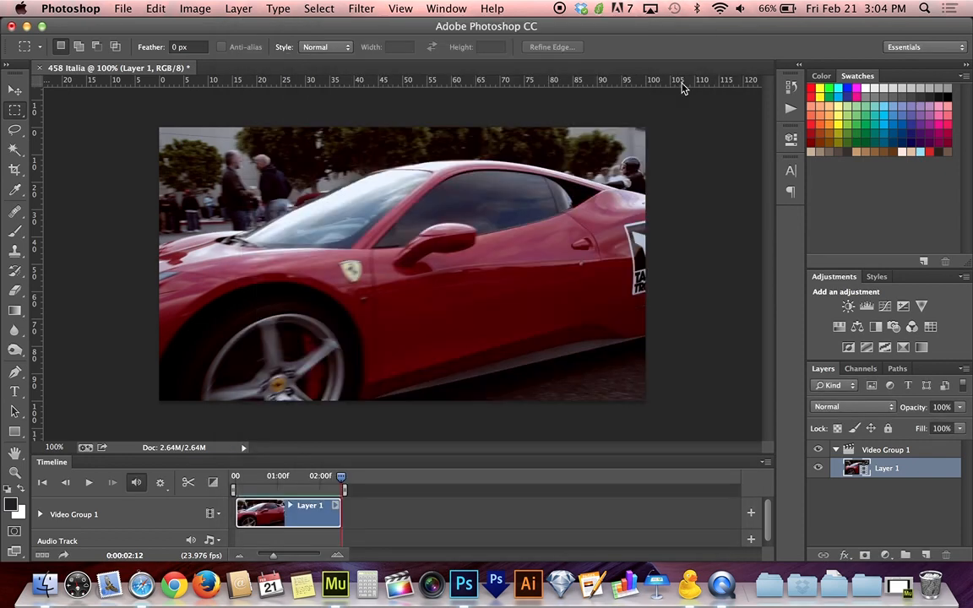
# - Quit Photoshop without saving the 458 Italia document
pyautogui.press('super+q')
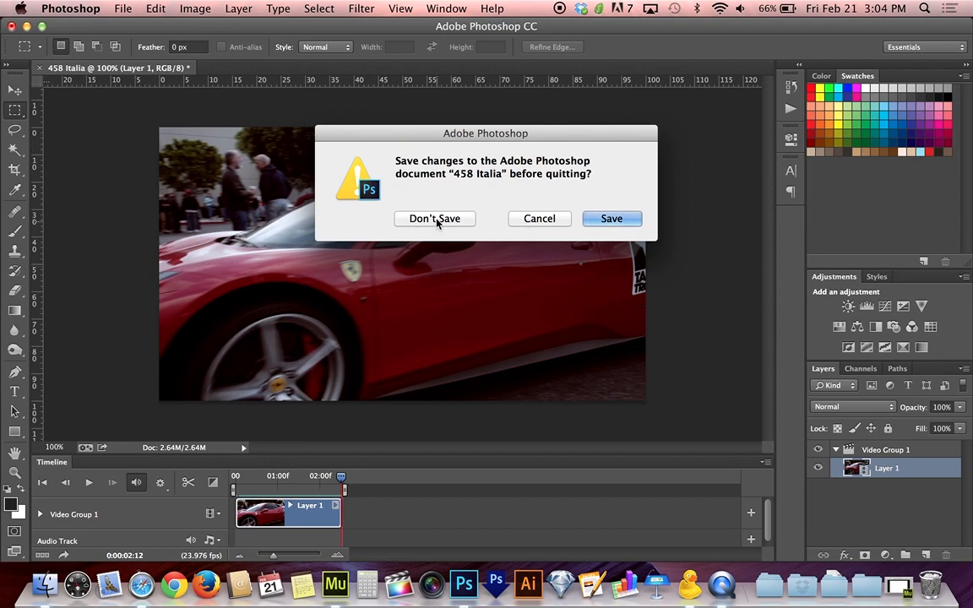
pyautogui.click(439, 219)
# - Look through all the frames in the 458 Sequence folder, and close the folder window
pyautogui.press('super+o')
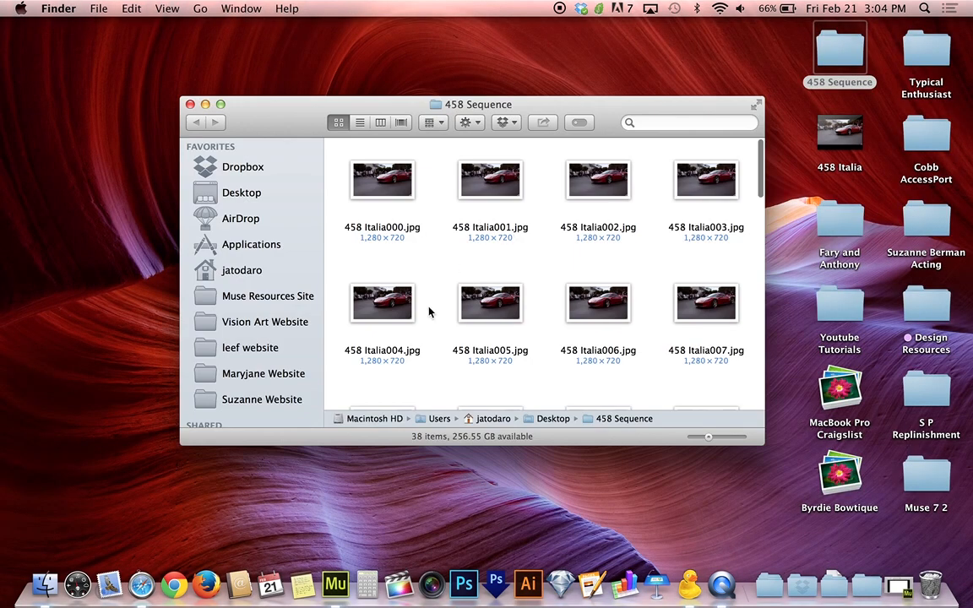
pyautogui.scroll(-3, 429, 310)
pyautogui.scroll(-10, 428, 312)
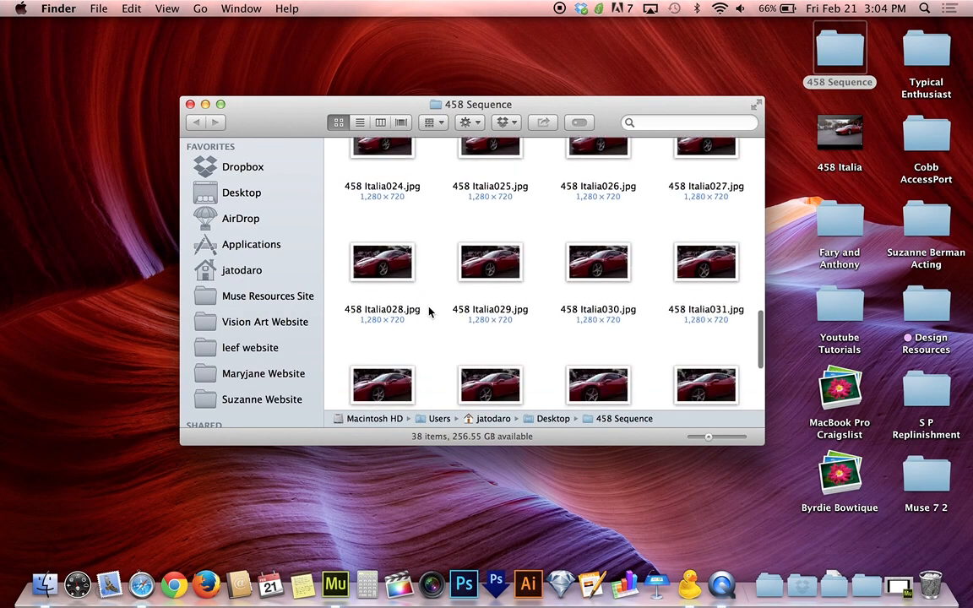
pyautogui.scroll(-3, 428, 311)
pyautogui.scroll(15, 428, 311)
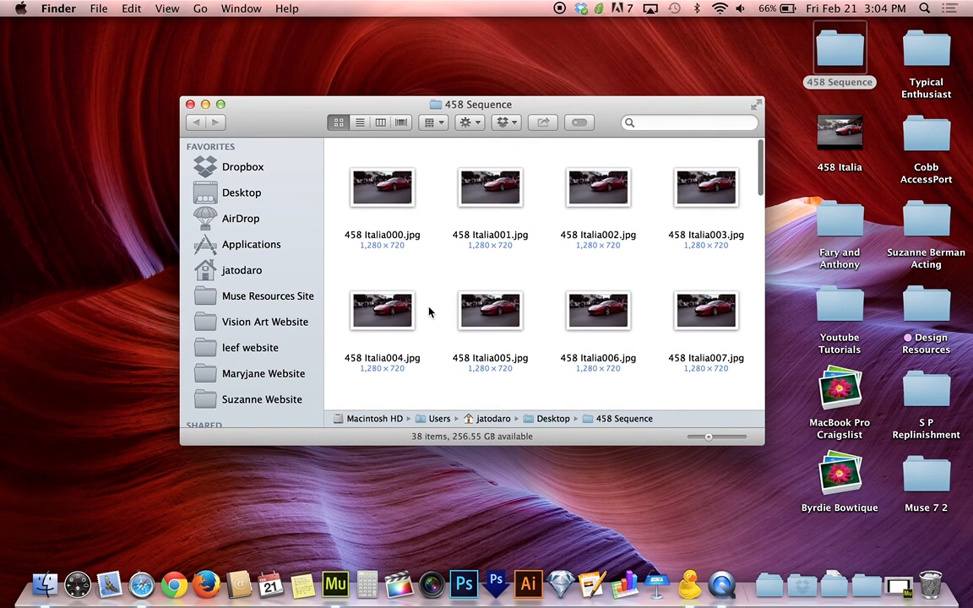
pyautogui.click(190, 105)
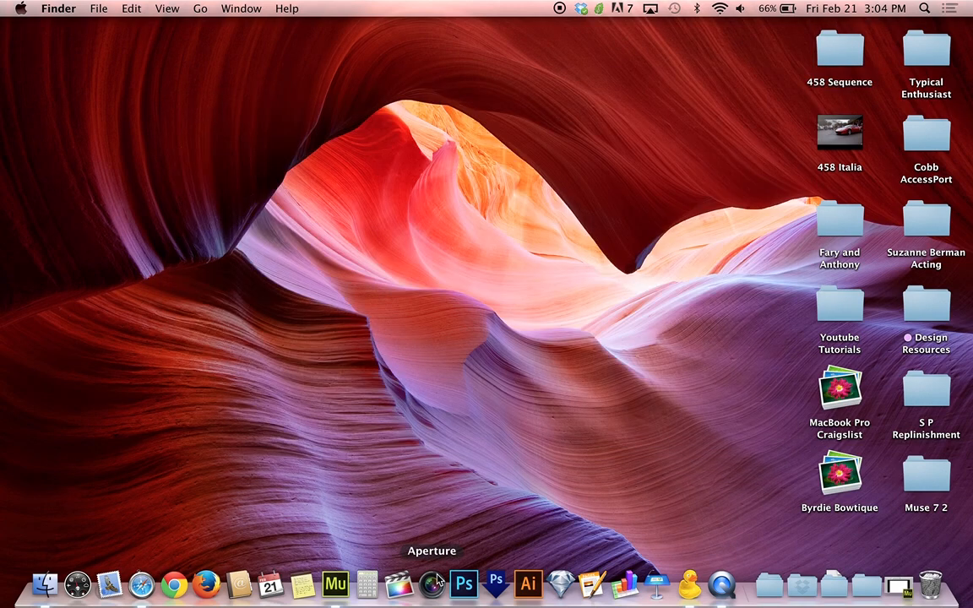
# - Switch to Adobe Muse and place a Blank slideshow widget on the Blank page at about X 166, Y 112
pyautogui.click(336, 583)
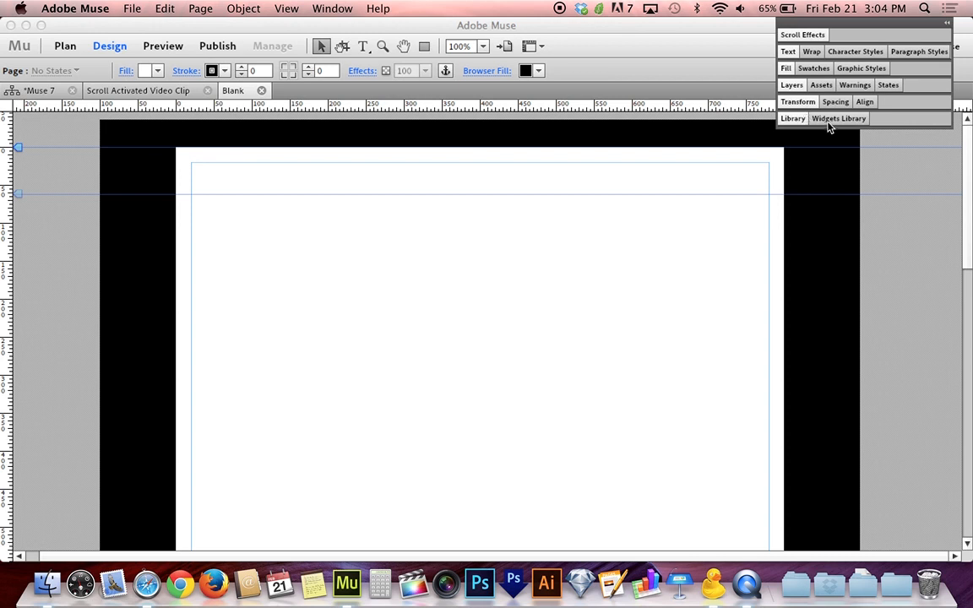
pyautogui.click(834, 120)
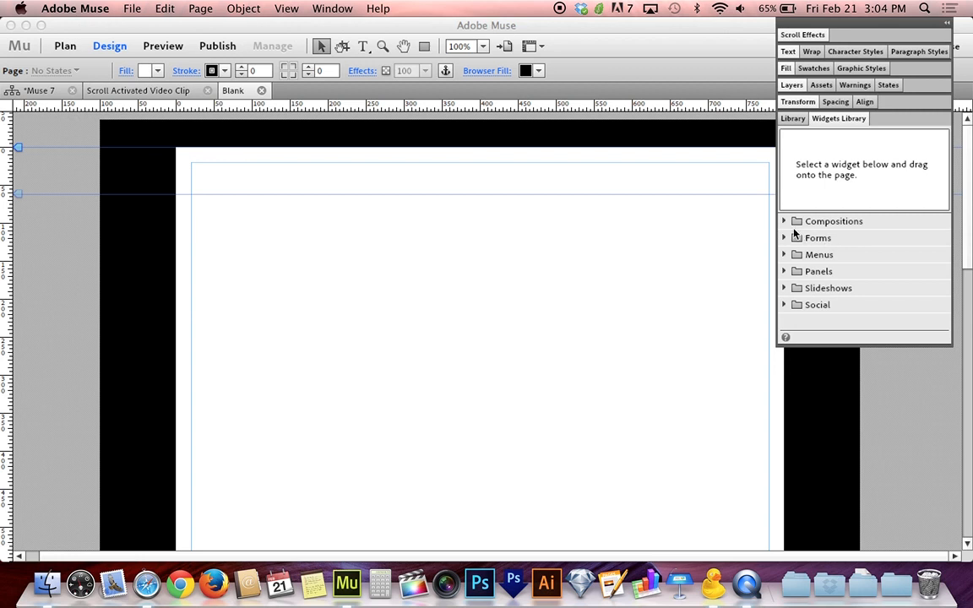
pyautogui.click(784, 288)
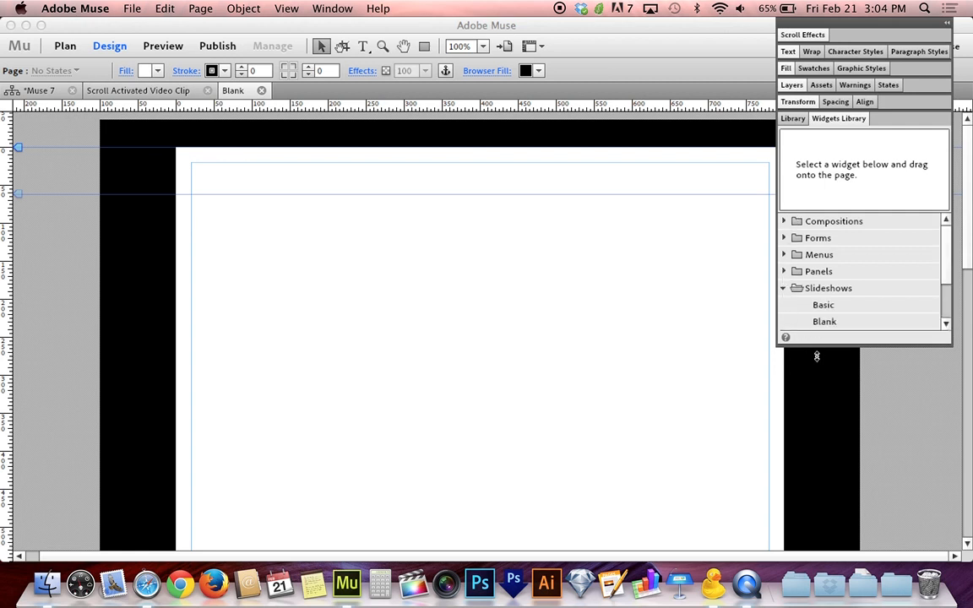
pyautogui.click(830, 322)
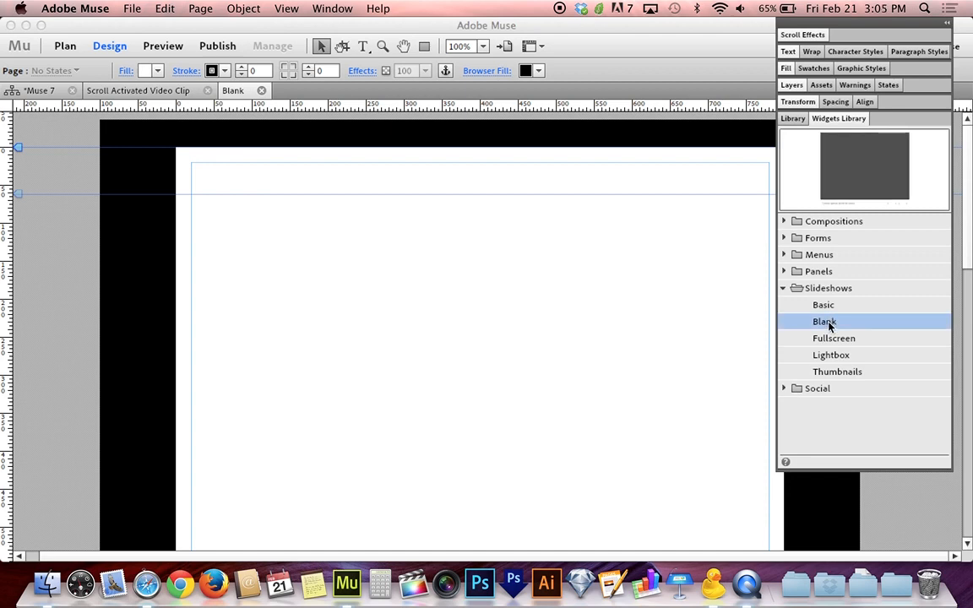
pyautogui.moveTo(829, 322); pyautogui.dragTo(282, 258)
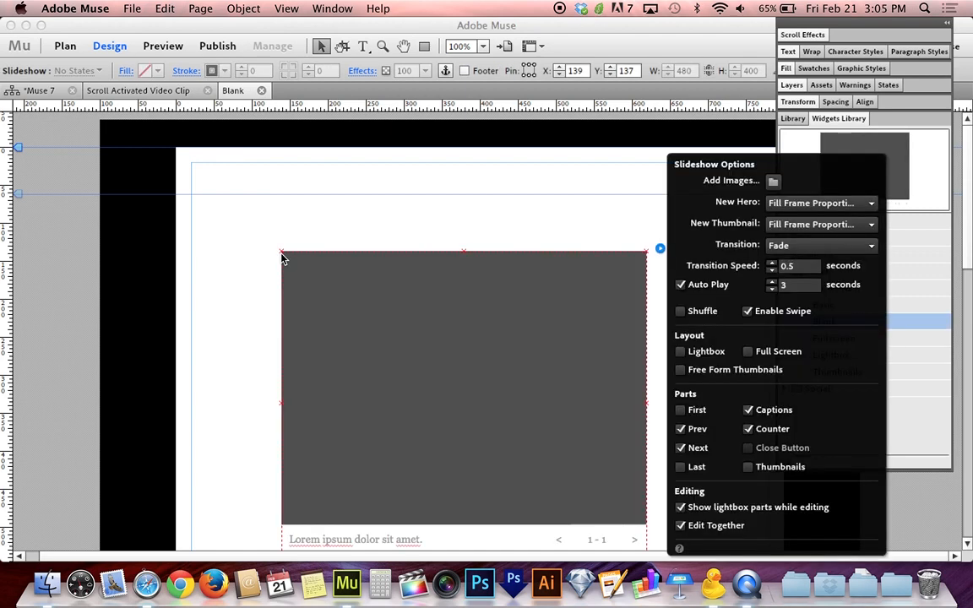
pyautogui.click(437, 295)
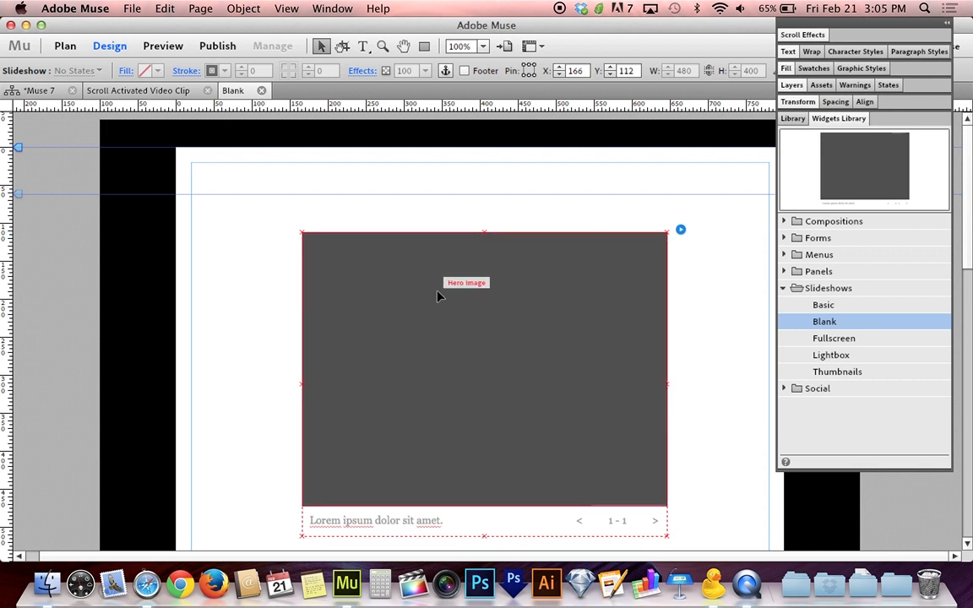
# - Turn off Auto Play, Enable Swipe, Captions, Counter, Prev and Next for the slideshow
pyautogui.scroll(-2, 511, 298)
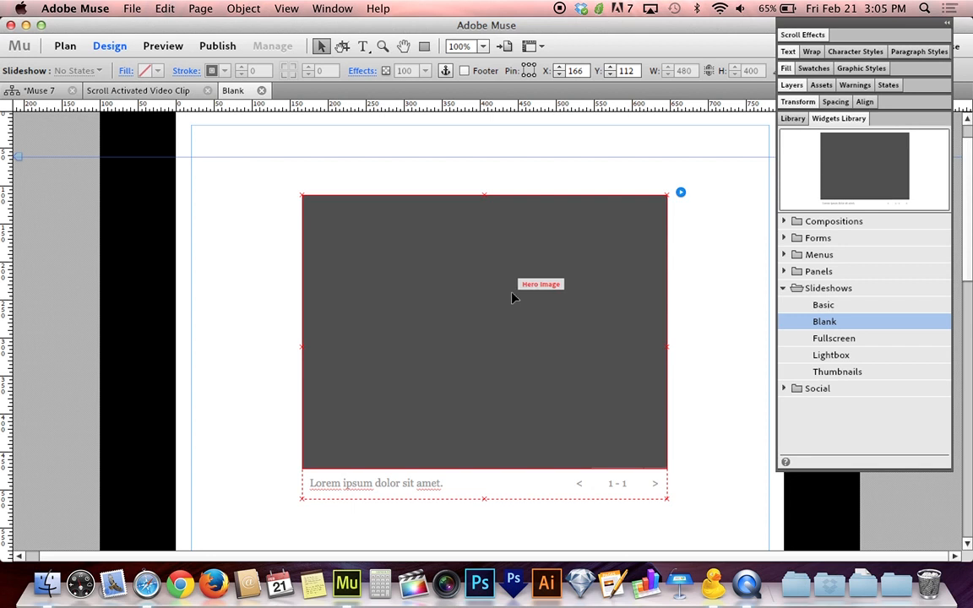
pyautogui.click(681, 193)
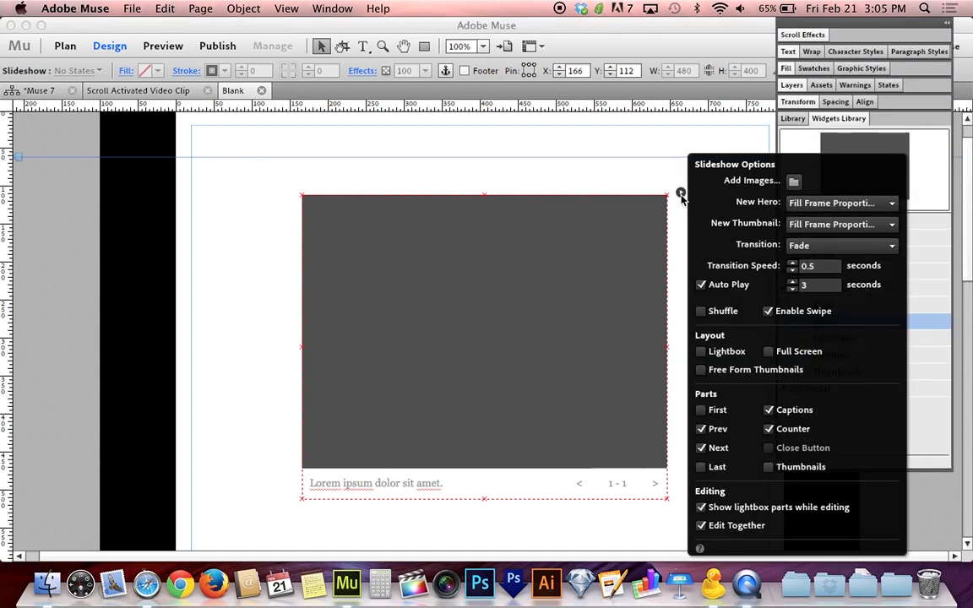
pyautogui.click(718, 287)
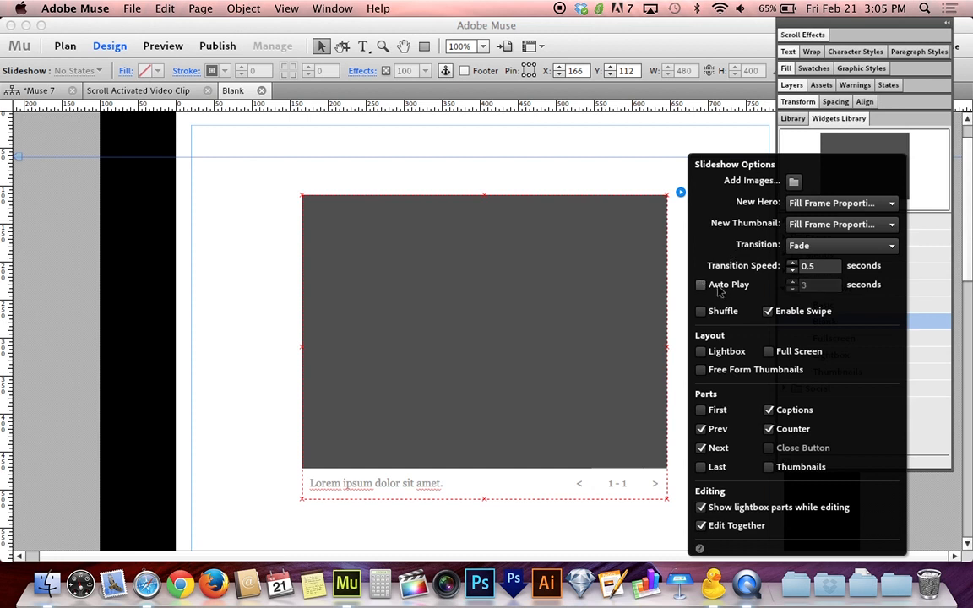
pyautogui.click(794, 315)
pyautogui.click(769, 411)
pyautogui.click(769, 429)
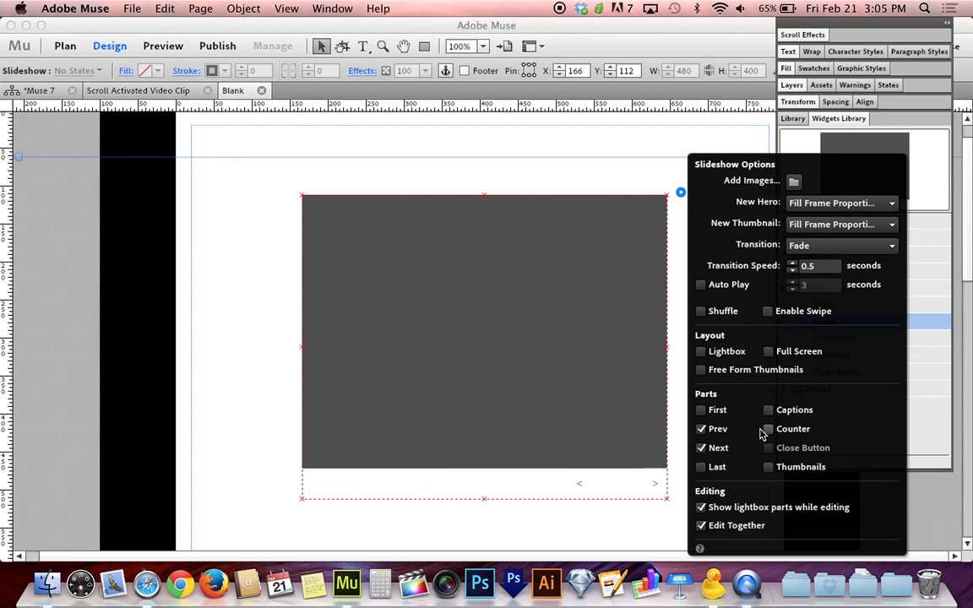
pyautogui.click(720, 431)
pyautogui.click(715, 449)
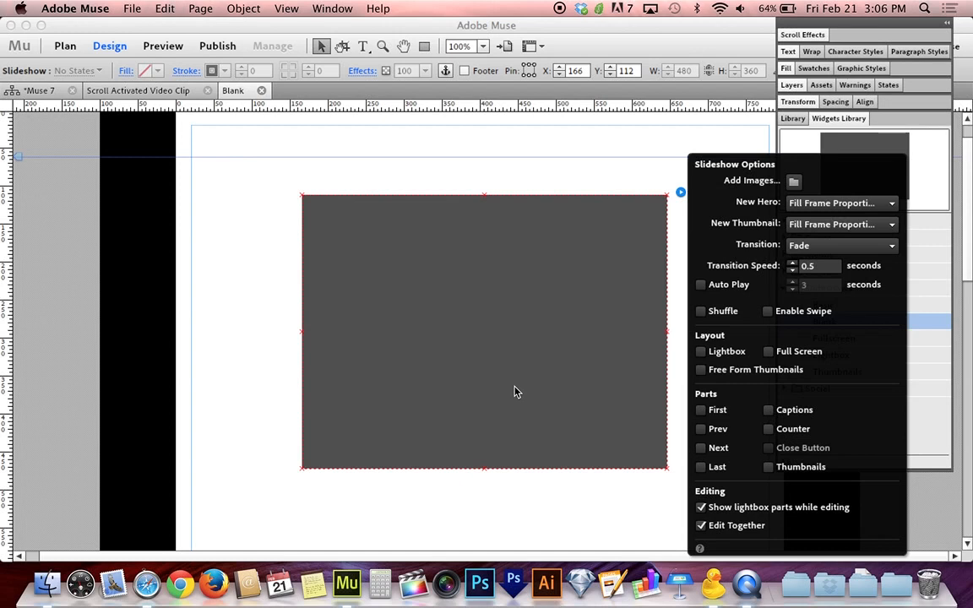
# - Check the fitting choices for new hero images in the slideshow, keeping Fill Frame Proportionally
pyautogui.click(838, 209)
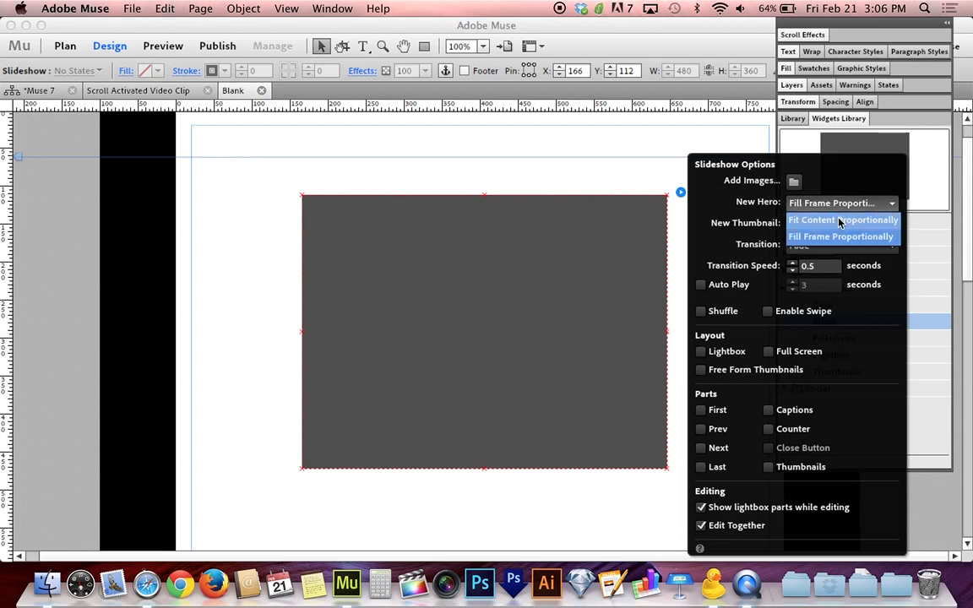
pyautogui.click(787, 198)
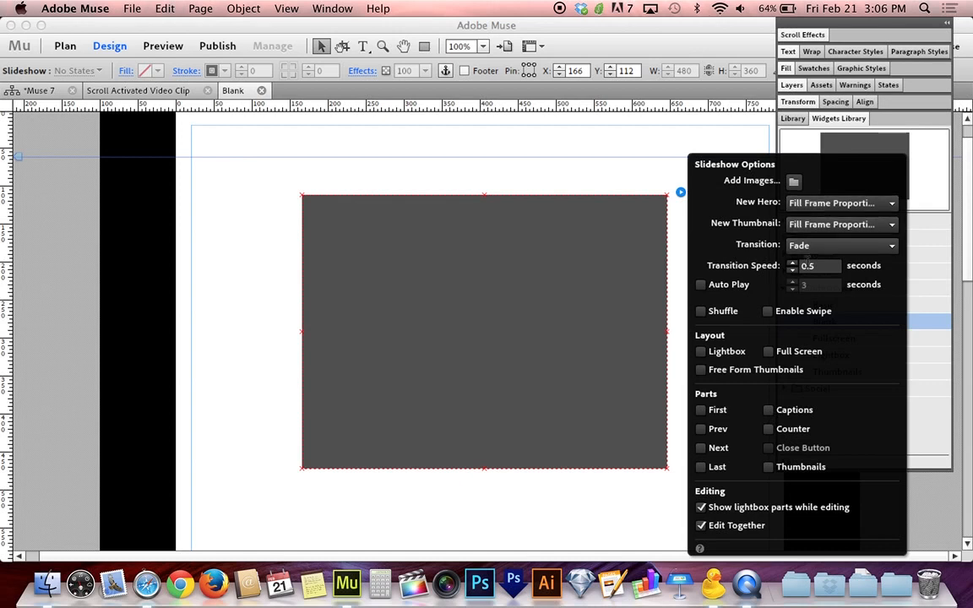
# - Set the slideshow's transition speed to 0 seconds and move the slideshow to about X 160, Y 78
pyautogui.click(821, 267)
pyautogui.write('0')
pyautogui.click(500, 493)
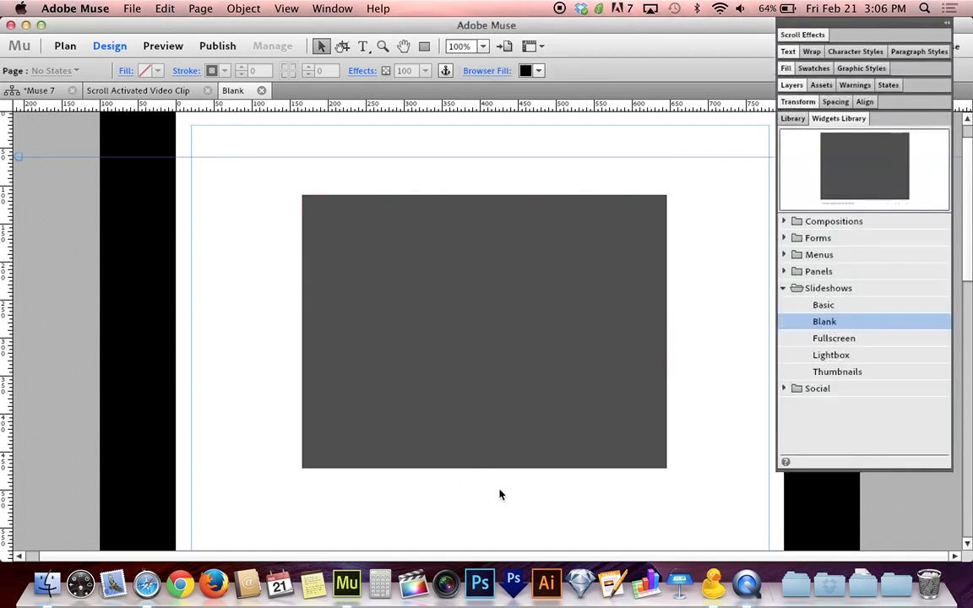
pyautogui.click(507, 308)
pyautogui.moveTo(541, 343); pyautogui.dragTo(524, 319)
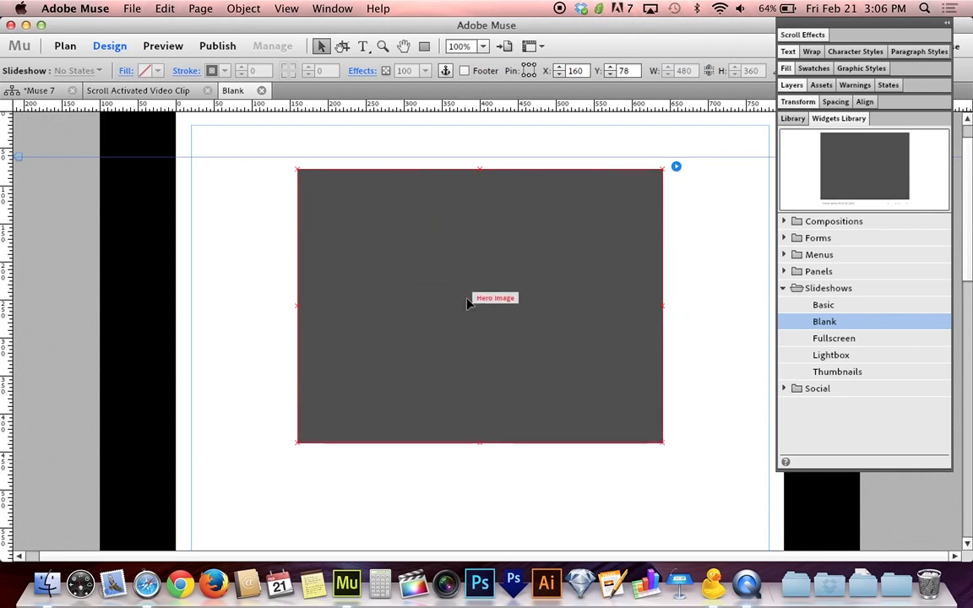
# - Resize the slideshow's hero image to the full page width, about 800 × 477 px at X 0, Y 62
pyautogui.click(471, 338)
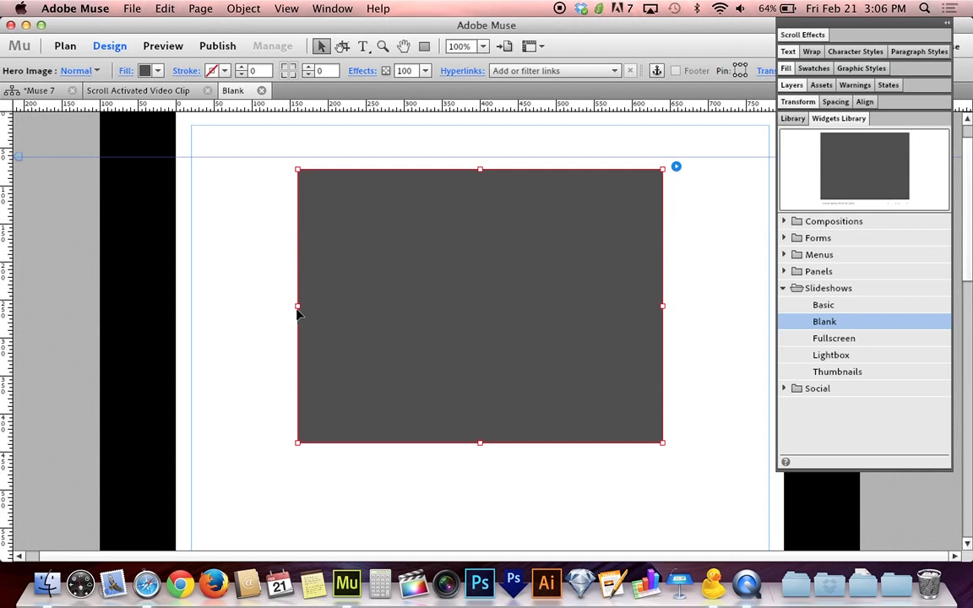
pyautogui.moveTo(297, 306); pyautogui.dragTo(190, 307)
pyautogui.moveTo(664, 306); pyautogui.dragTo(769, 306)
pyautogui.moveTo(776, 22); pyautogui.dragTo(843, 22)
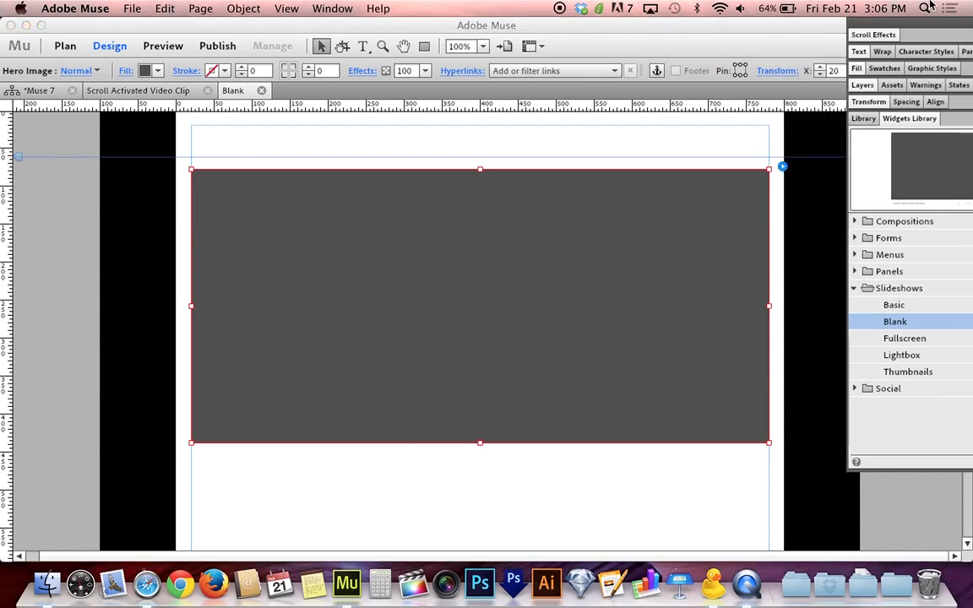
pyautogui.moveTo(480, 443); pyautogui.dragTo(478, 505)
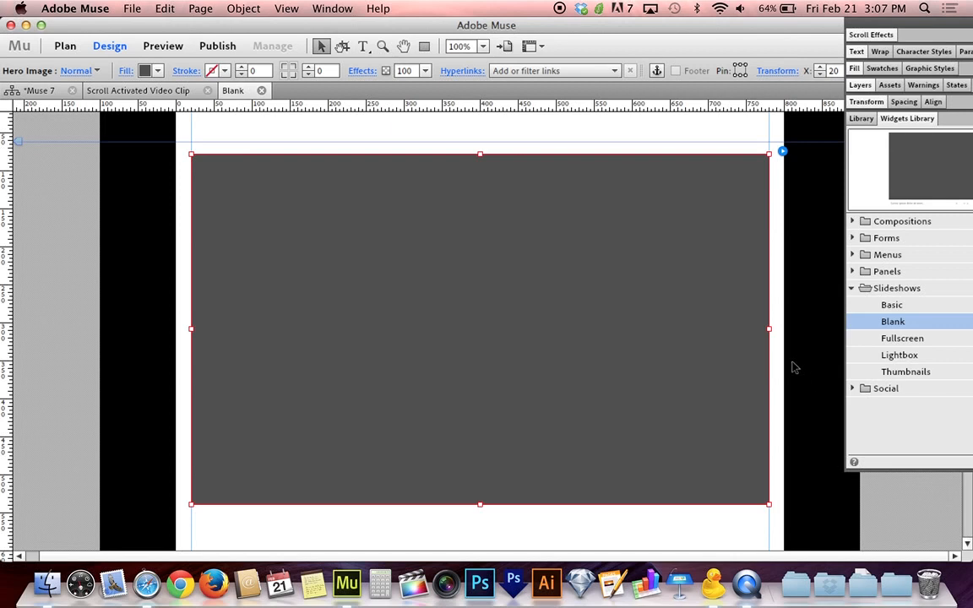
pyautogui.moveTo(768, 330); pyautogui.dragTo(784, 330)
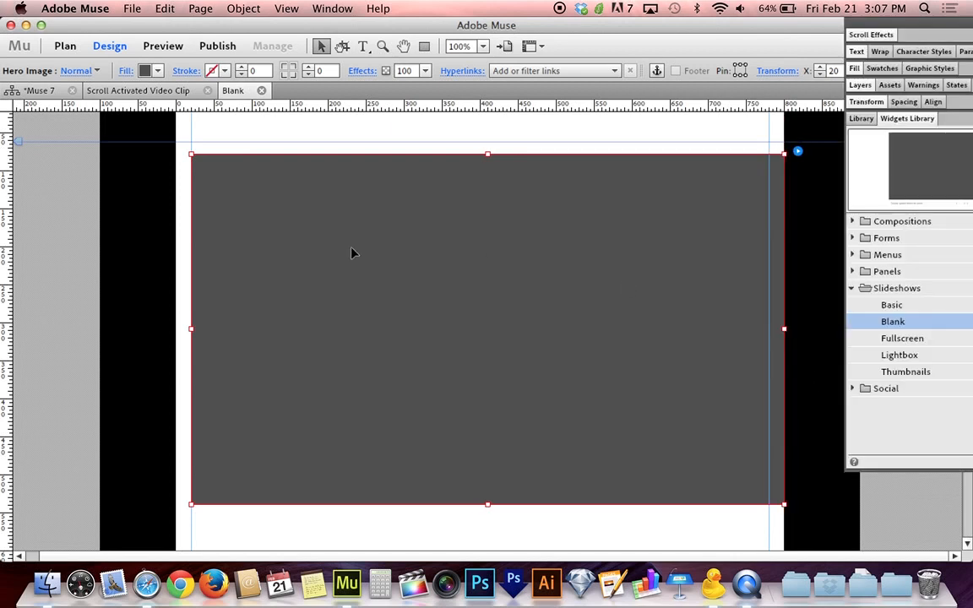
pyautogui.moveTo(190, 327); pyautogui.dragTo(175, 328)
pyautogui.moveTo(479, 155)
pyautogui.mouseDown()
pyautogui.moveTo(478, 145)
pyautogui.moveTo(473, 170)
pyautogui.mouseUp()
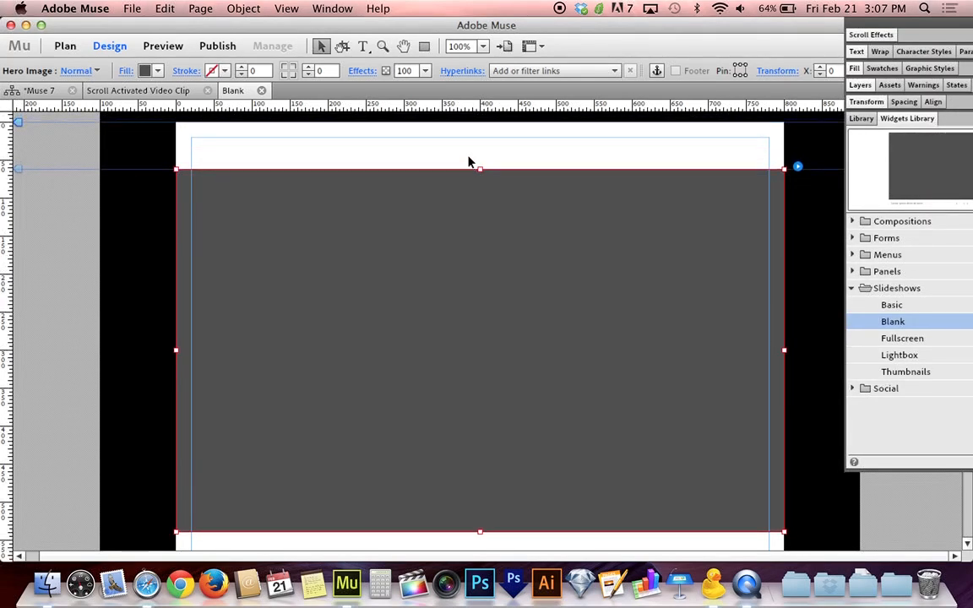
# - Switch to Finder, open the 458 Sequence folder from the desktop beside the slideshow, and select all of its images
pyautogui.hotkey('ctrl', 'Up')
pyautogui.click(594, 347)
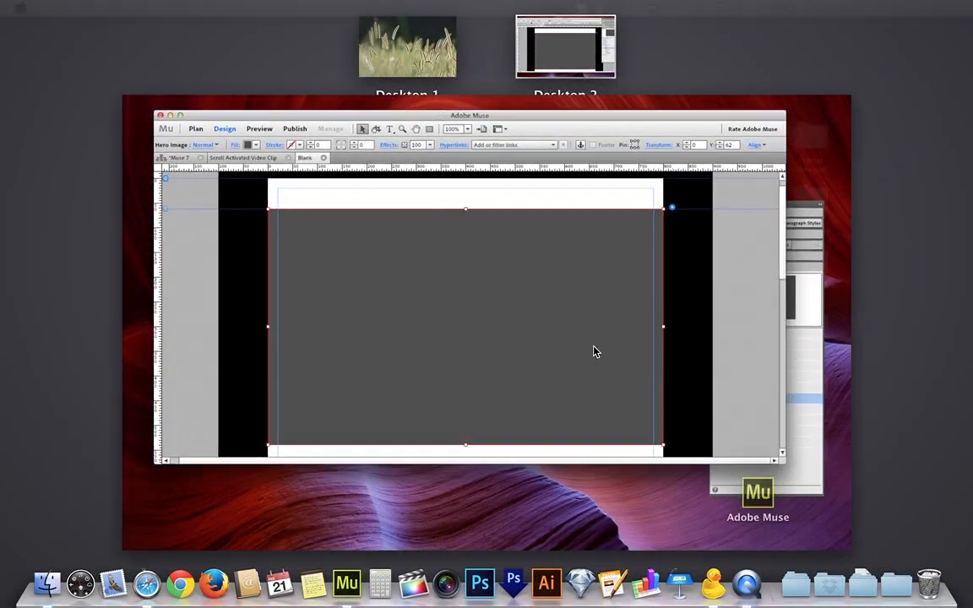
pyautogui.press('F11')
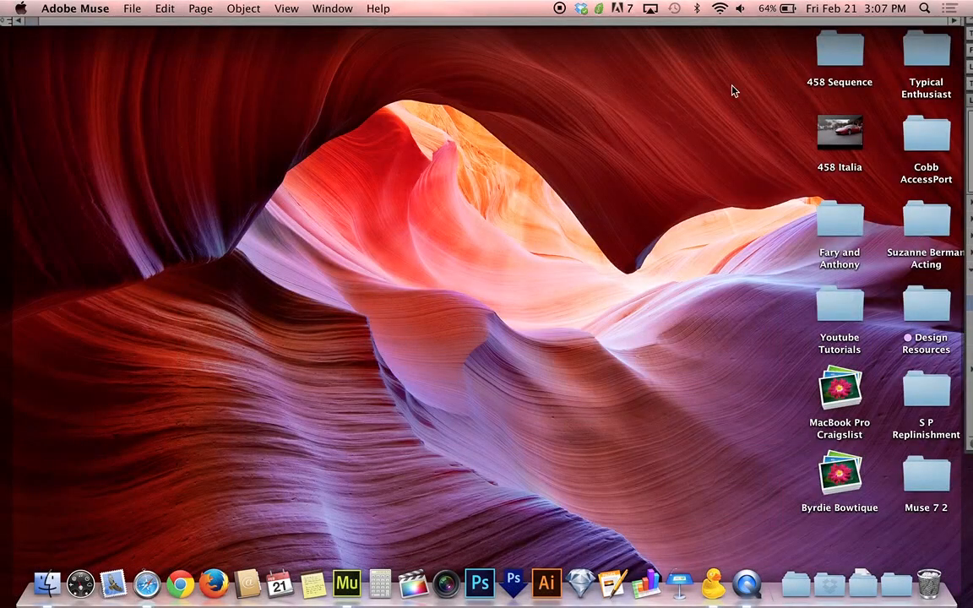
pyautogui.doubleClick(826, 49)
pyautogui.press('F11')
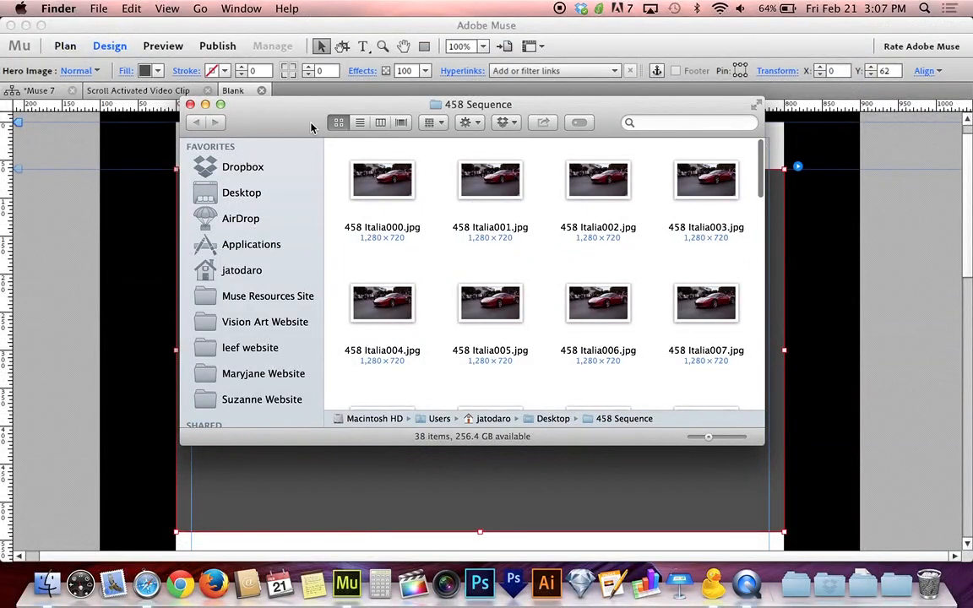
pyautogui.moveTo(310, 127); pyautogui.dragTo(493, 159)
pyautogui.click(571, 236)
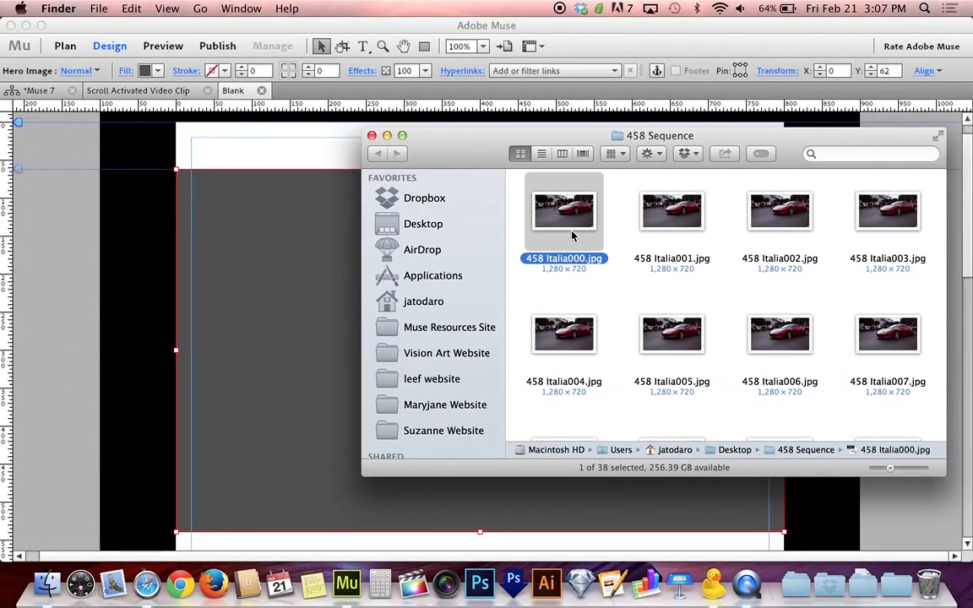
pyautogui.press('super+a')
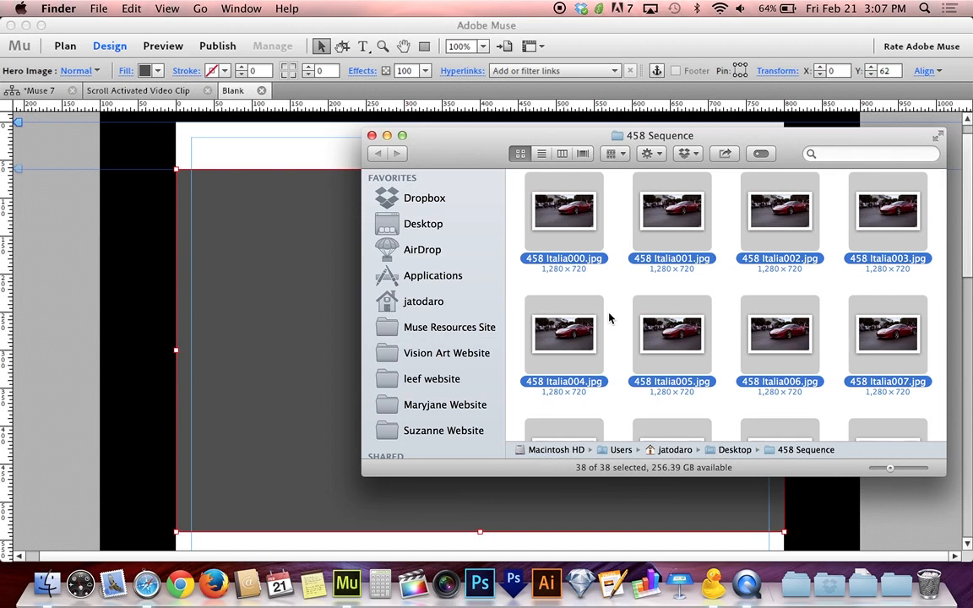
pyautogui.moveTo(463, 139); pyautogui.dragTo(526, 159)
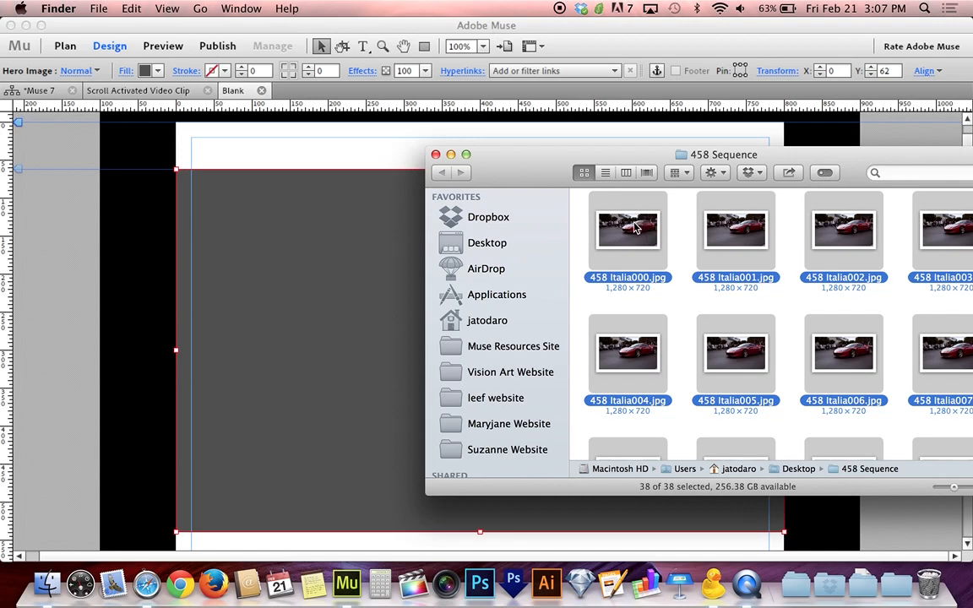
# - Place all the selected 458 Italia images in the slideshow's hero frame, and collapse the Slideshows widget group
pyautogui.moveTo(636, 226); pyautogui.dragTo(272, 243)
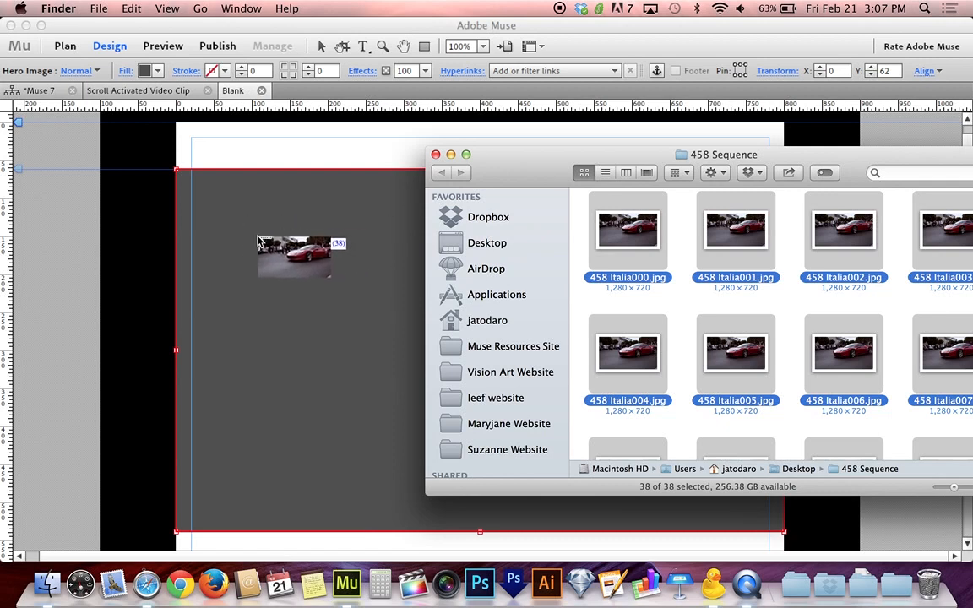
pyautogui.click(267, 250)
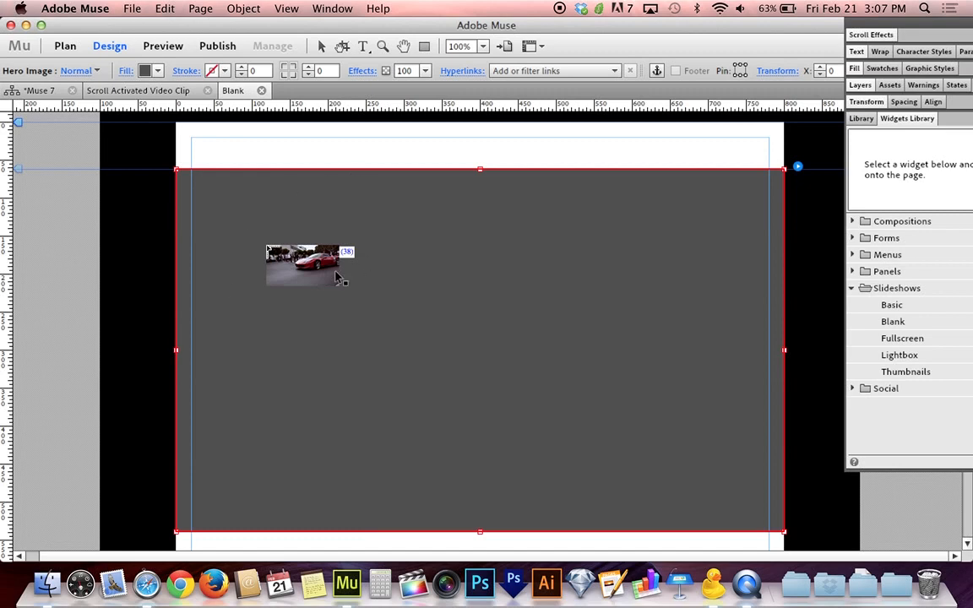
pyautogui.click(311, 255)
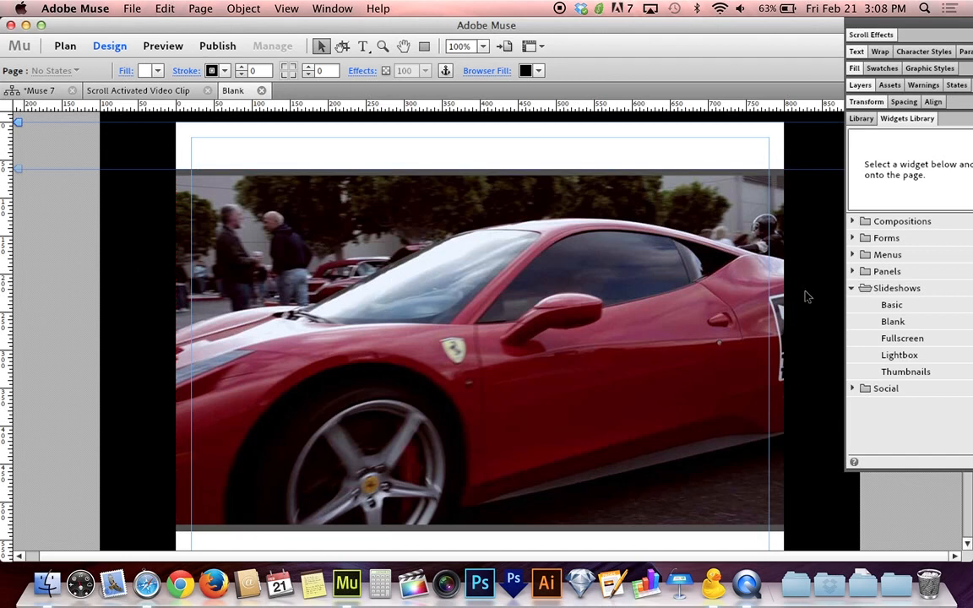
pyautogui.click(852, 288)
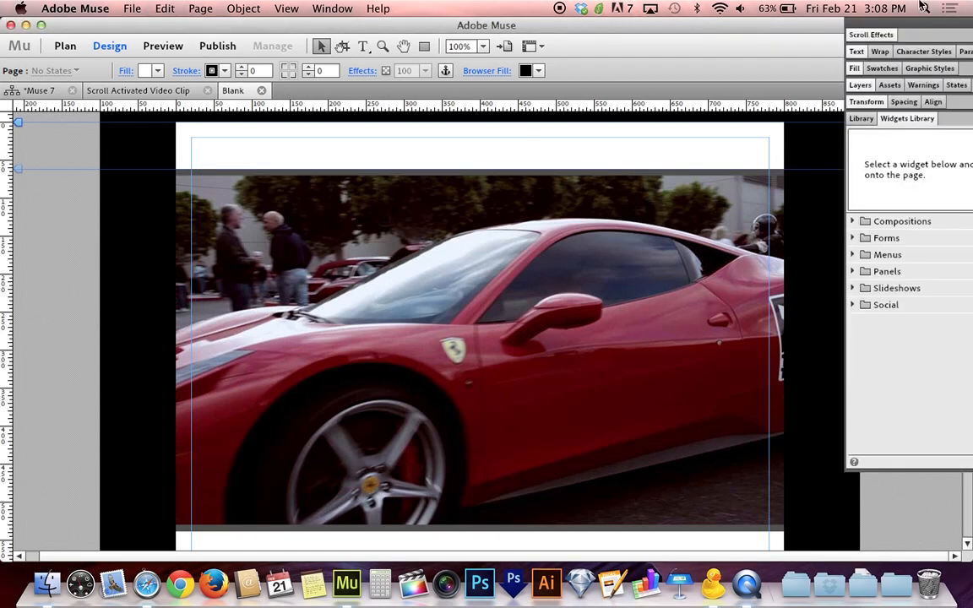
pyautogui.moveTo(901, 21); pyautogui.dragTo(848, 3)
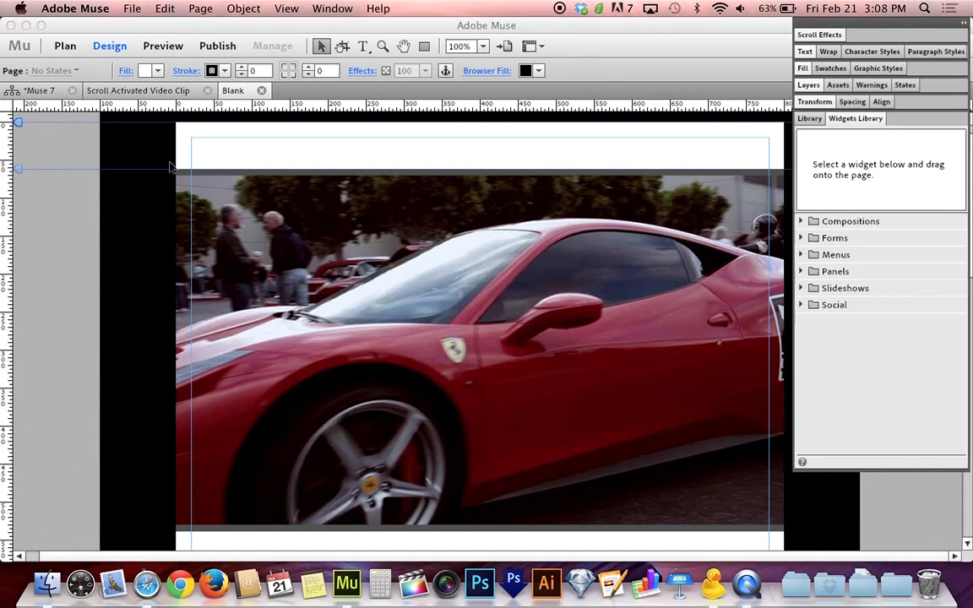
# - Preview the Blank page in Safari, scroll through it to check the slideshow, and switch back to Adobe Muse
pyautogui.press('super+alt+e')
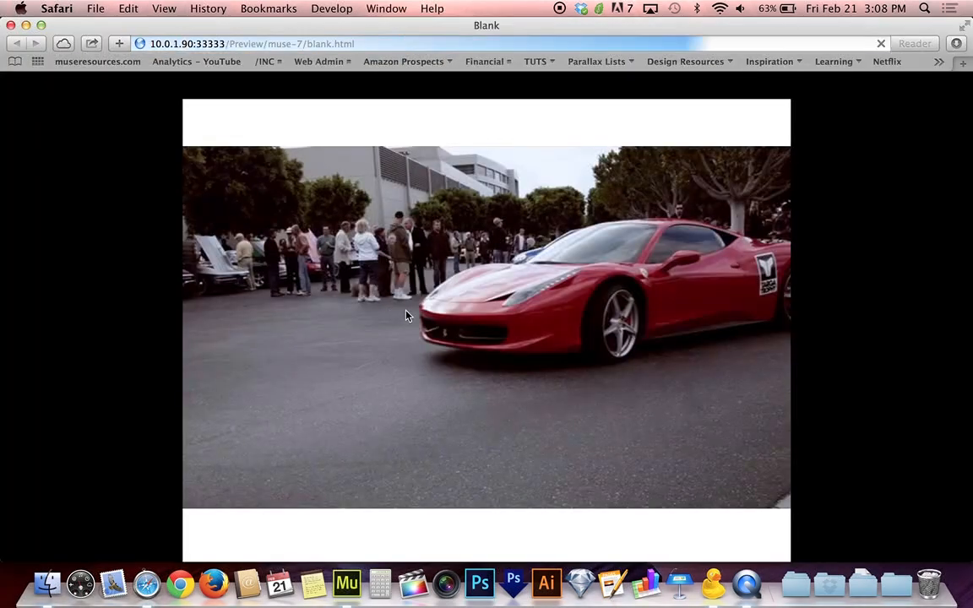
pyautogui.scroll(-3, 408, 315)
pyautogui.scroll(3, 408, 316)
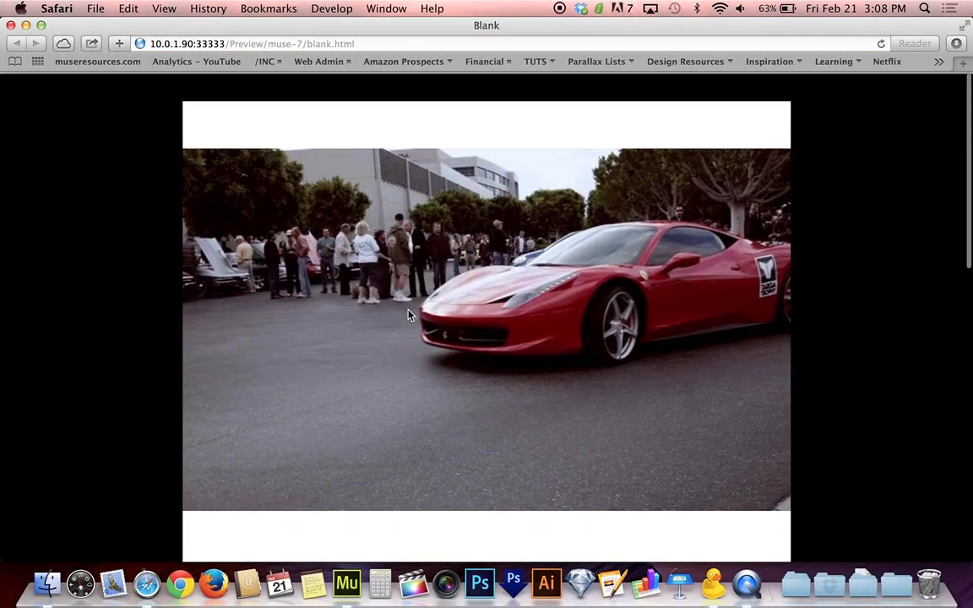
pyautogui.press('super+Tab')
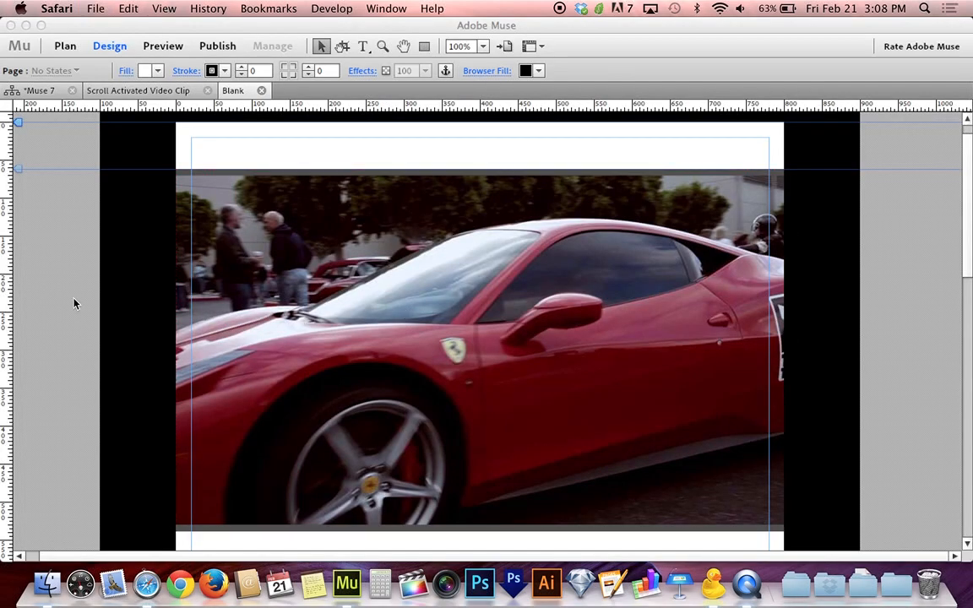
# - Move the slideshow straight down the page to about Y 283, and deselect it
pyautogui.scroll(-10, 70, 300)
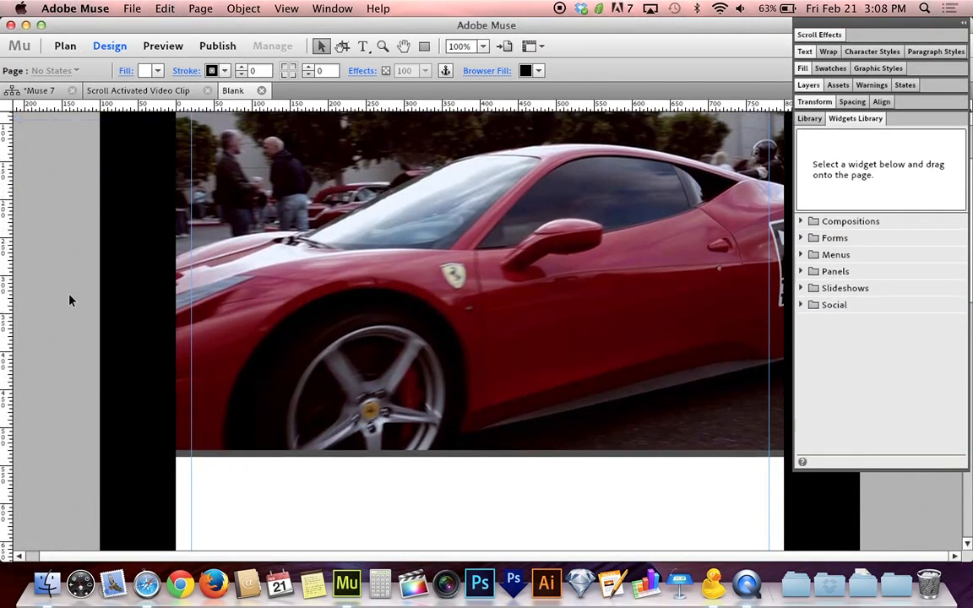
pyautogui.scroll(10, 70, 300)
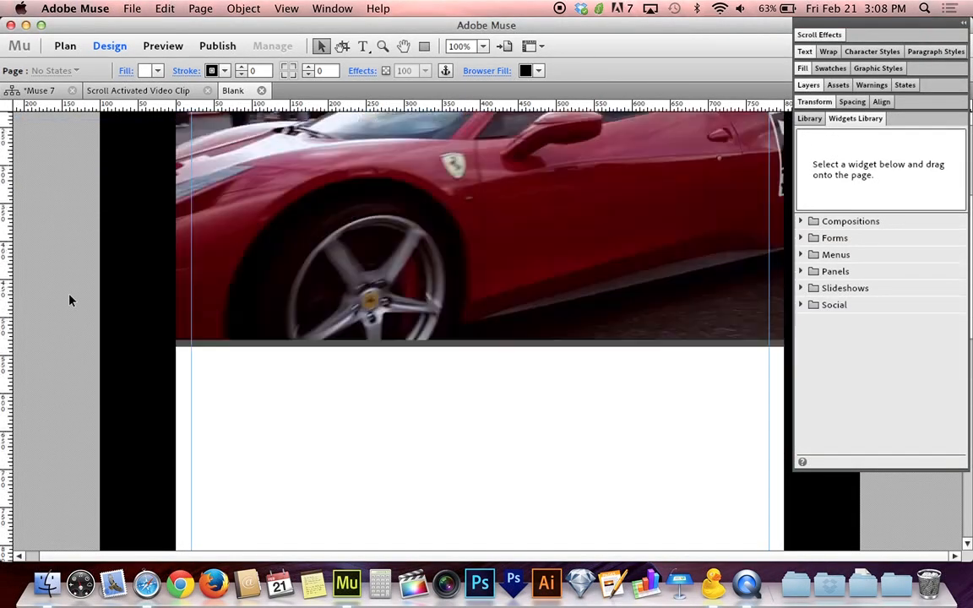
pyautogui.scroll(-3, 72, 302)
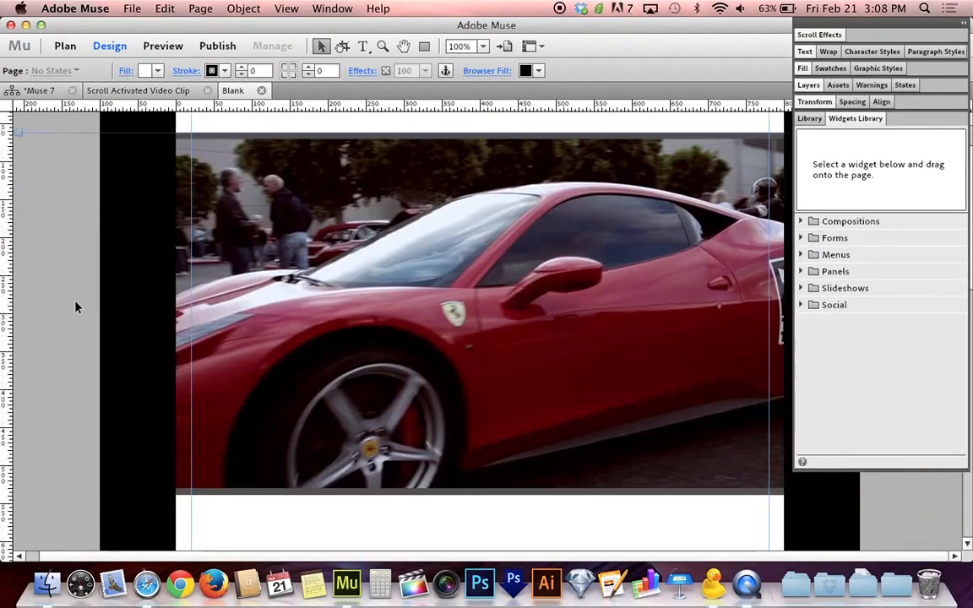
pyautogui.click(393, 289)
pyautogui.scroll(3, 393, 312)
pyautogui.moveTo(393, 331); pyautogui.dragTo(390, 396)
pyautogui.scroll(2, 399, 255)
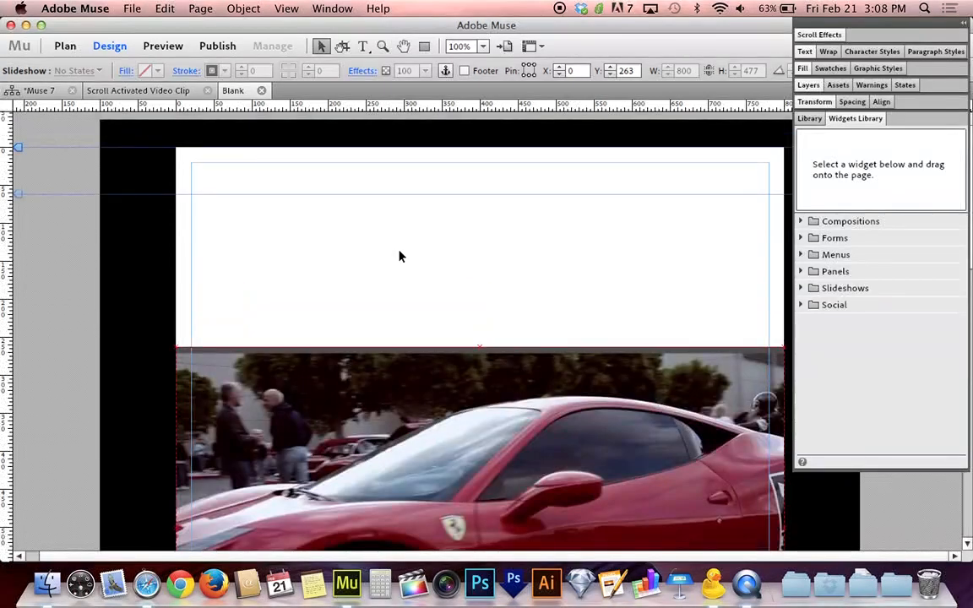
pyautogui.moveTo(475, 428); pyautogui.dragTo(475, 436)
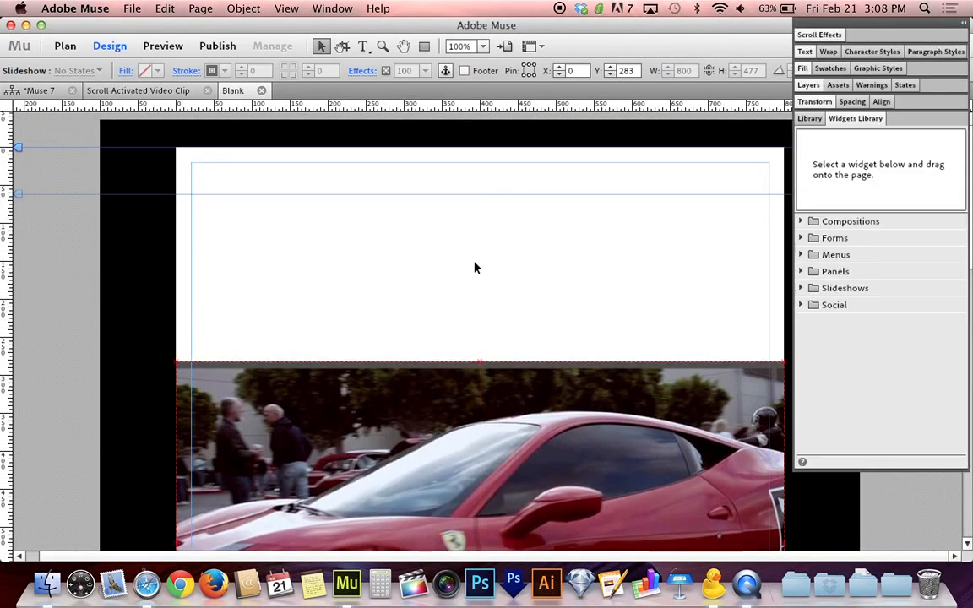
pyautogui.click(160, 230)
# - Look over the Blank page's space above and below the slideshow
pyautogui.scroll(-10, 381, 248)
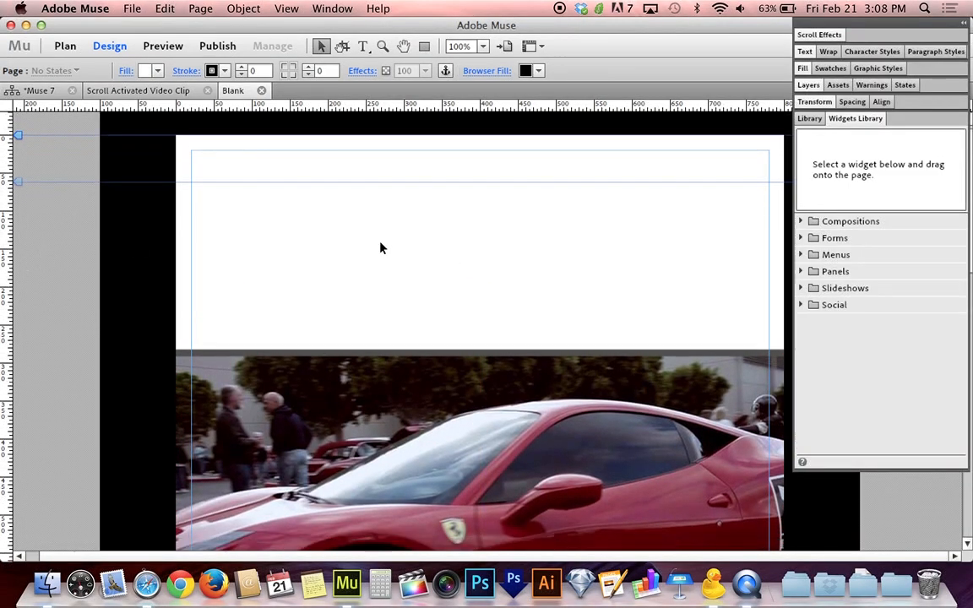
pyautogui.scroll(5, 381, 247)
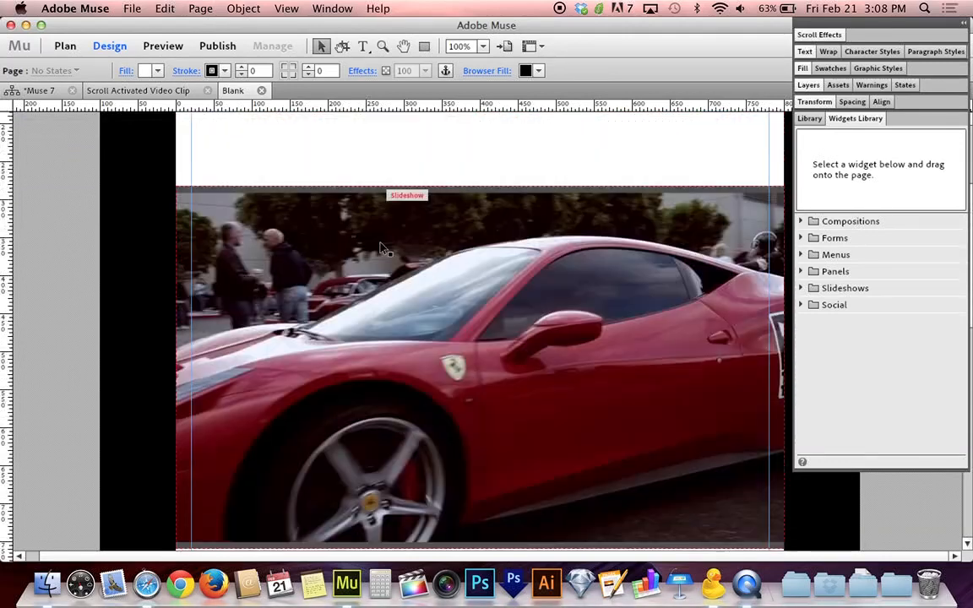
pyautogui.scroll(-10, 381, 248)
pyautogui.scroll(5, 381, 247)
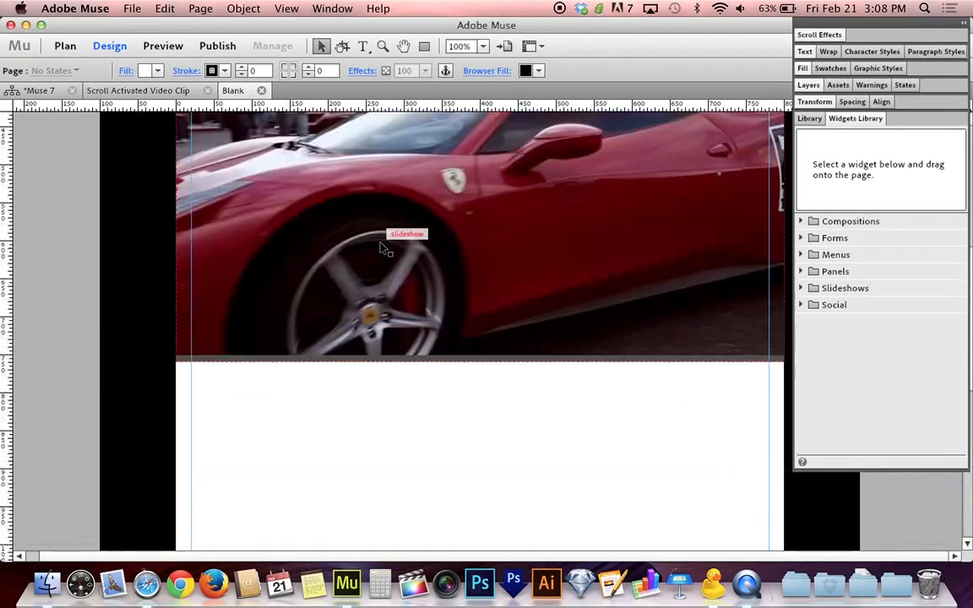
pyautogui.scroll(-5, 381, 248)
pyautogui.scroll(5, 381, 247)
pyautogui.scroll(5, 382, 249)
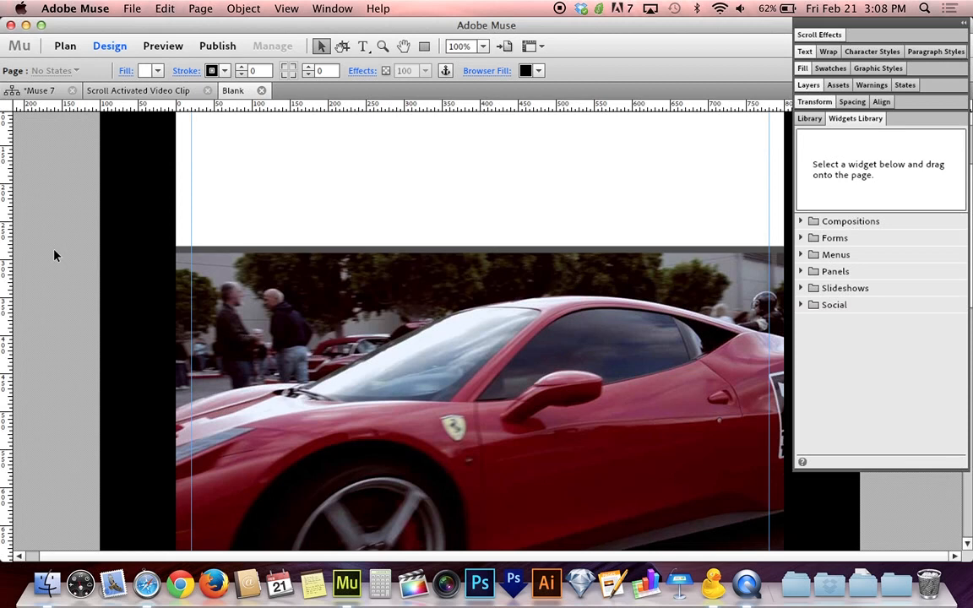
pyautogui.scroll(-3, 53, 255)
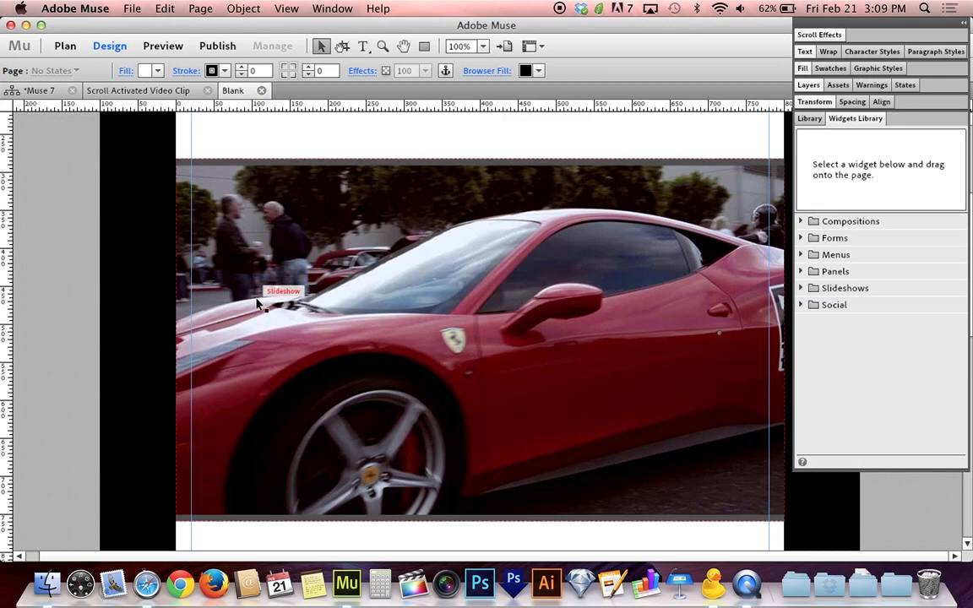
# - Select the slideshow on the Blank page and enable its Slideshow scroll effect
pyautogui.click(393, 299)
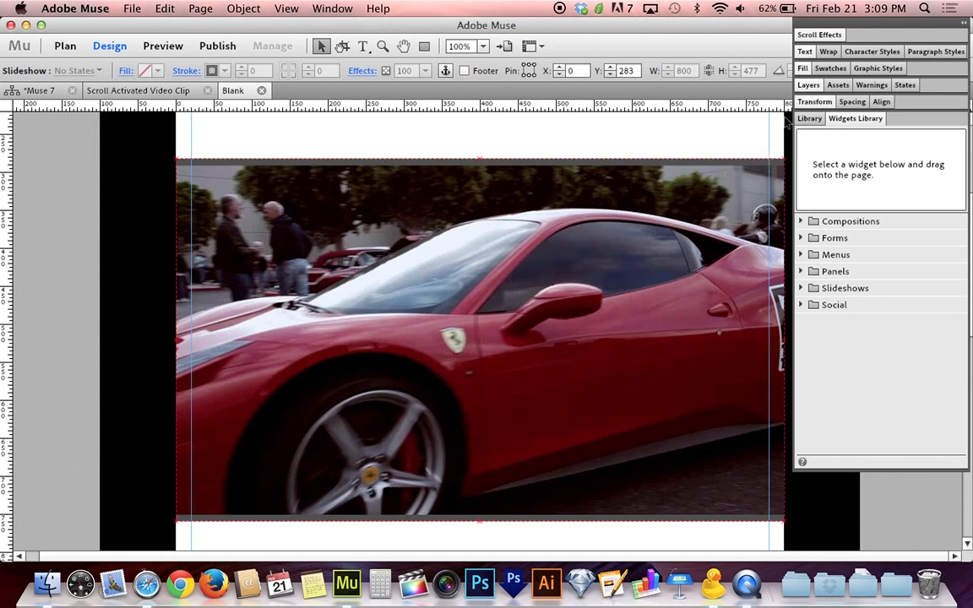
pyautogui.click(805, 121)
pyautogui.click(805, 121)
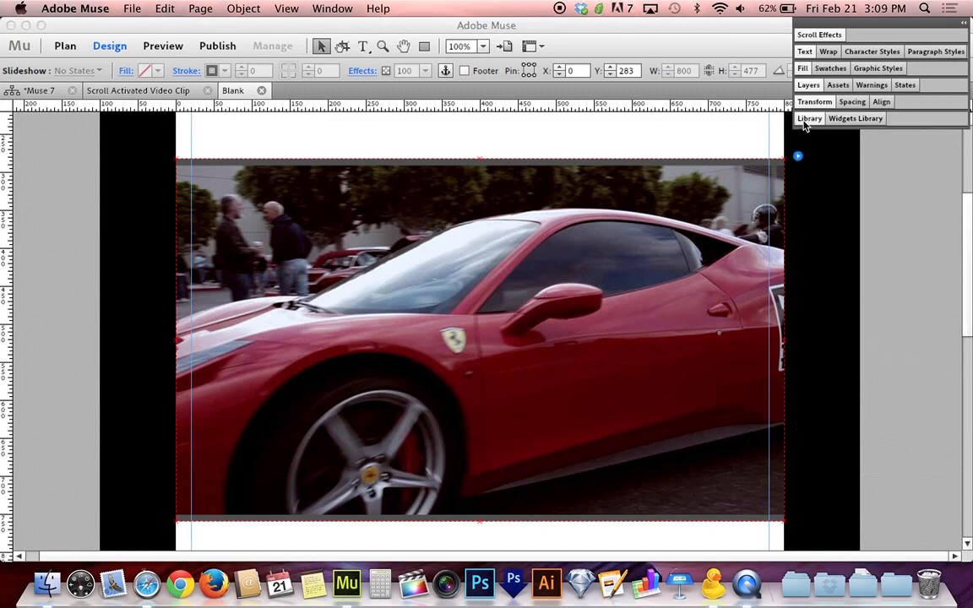
pyautogui.click(809, 36)
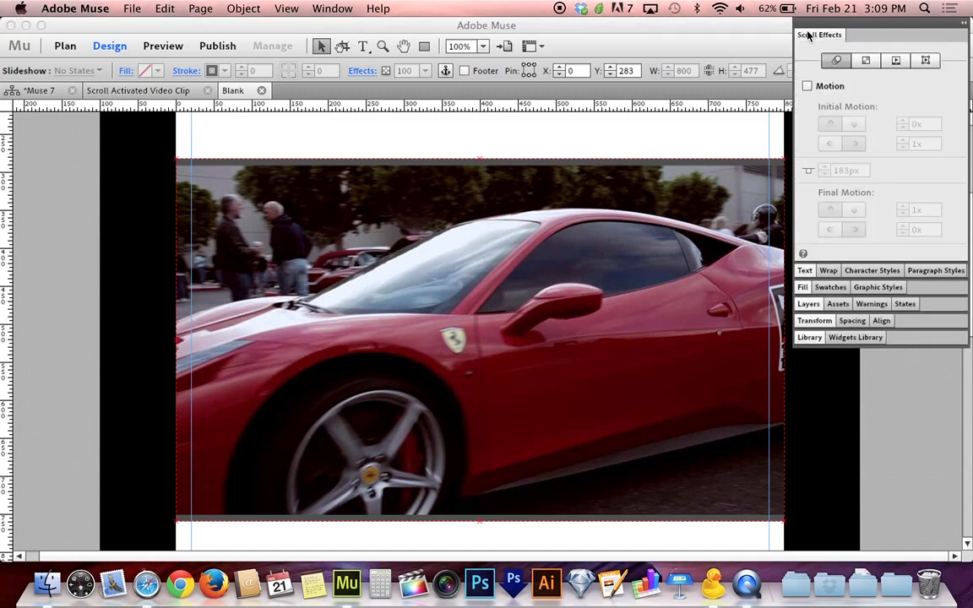
pyautogui.click(899, 61)
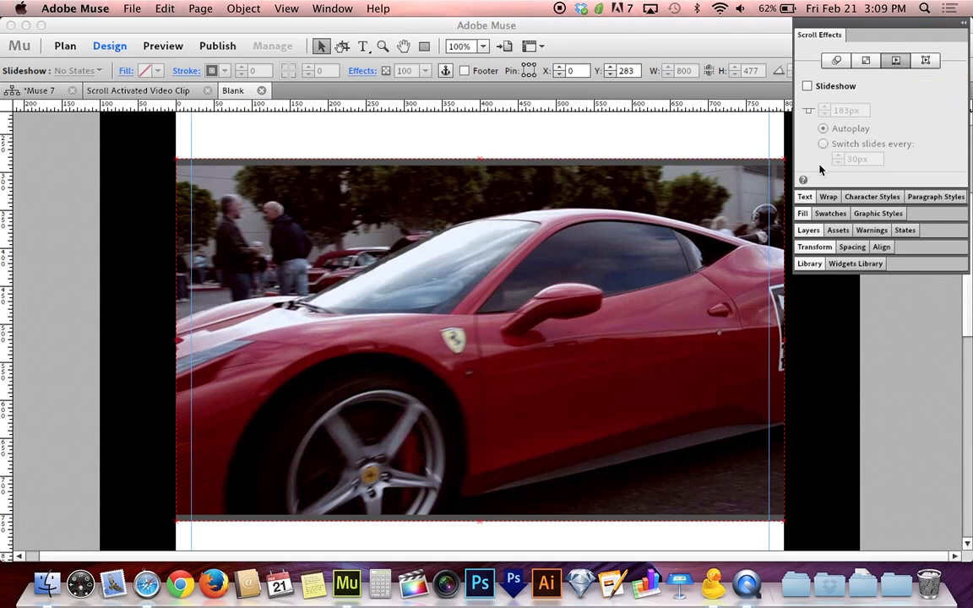
pyautogui.click(807, 86)
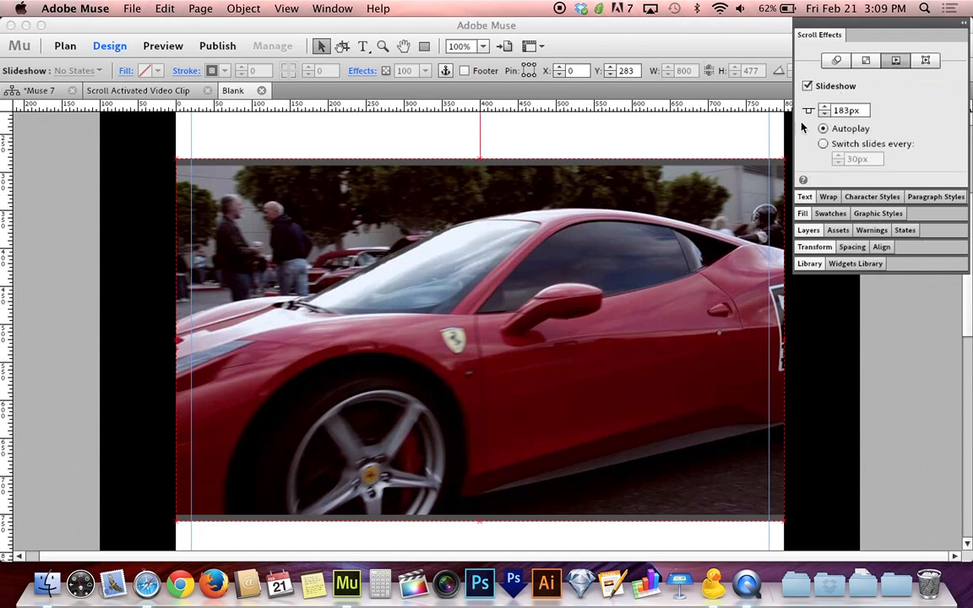
# - Raise the slideshow's scroll key position to about 99 px
pyautogui.scroll(3, 693, 222)
pyautogui.scroll(5, 693, 222)
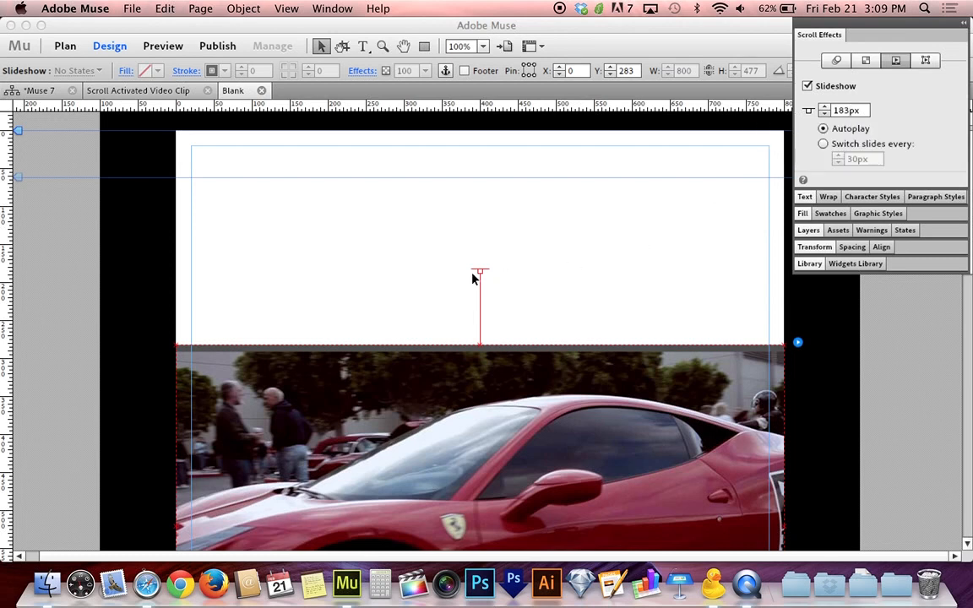
pyautogui.moveTo(473, 277); pyautogui.dragTo(480, 216)
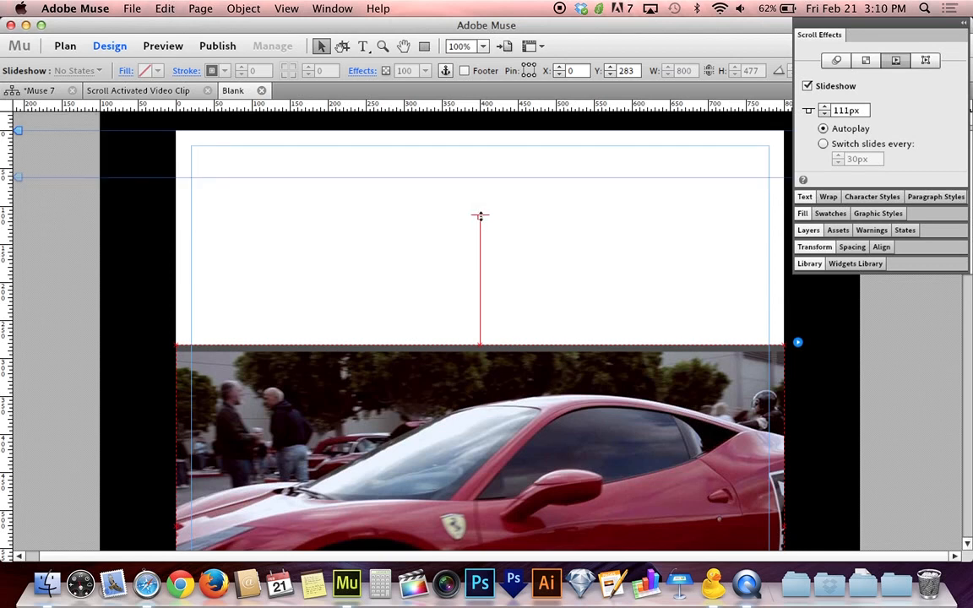
pyautogui.moveTo(480, 216); pyautogui.dragTo(480, 205)
# - Try the slideshow's key position at about 240 px, and move it up to about 44 px
pyautogui.scroll(-3, 534, 226)
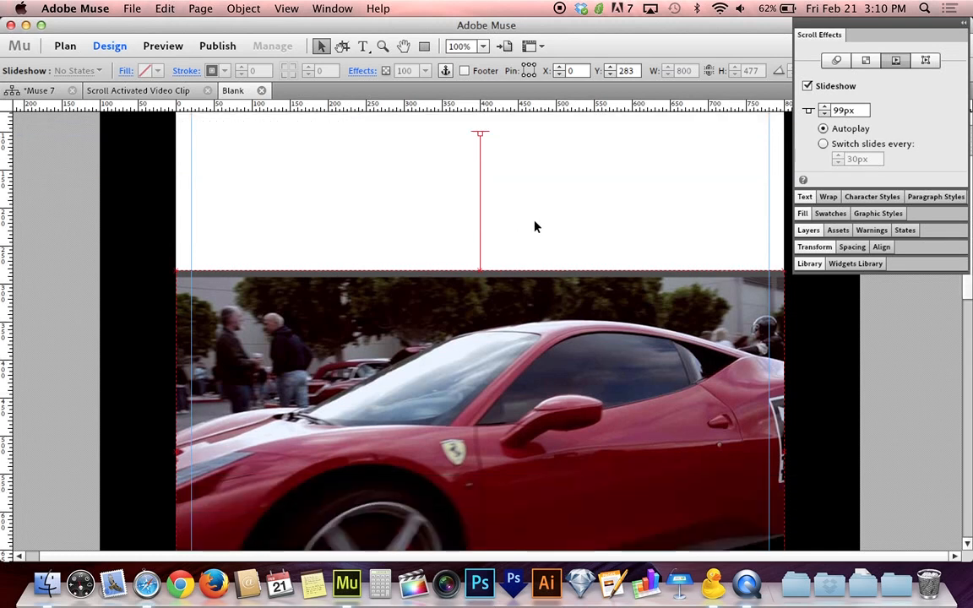
pyautogui.scroll(-1, 534, 227)
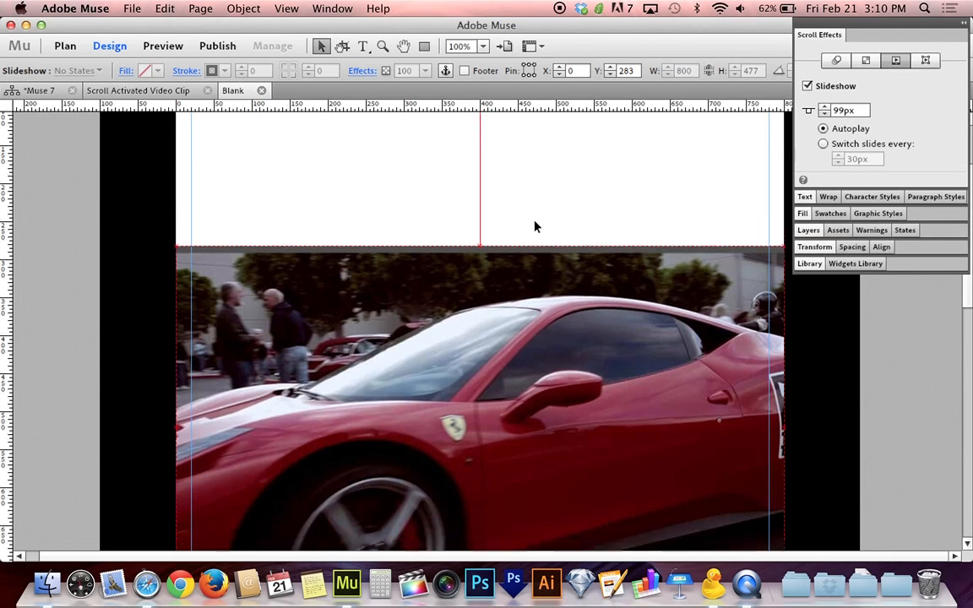
pyautogui.scroll(4, 534, 226)
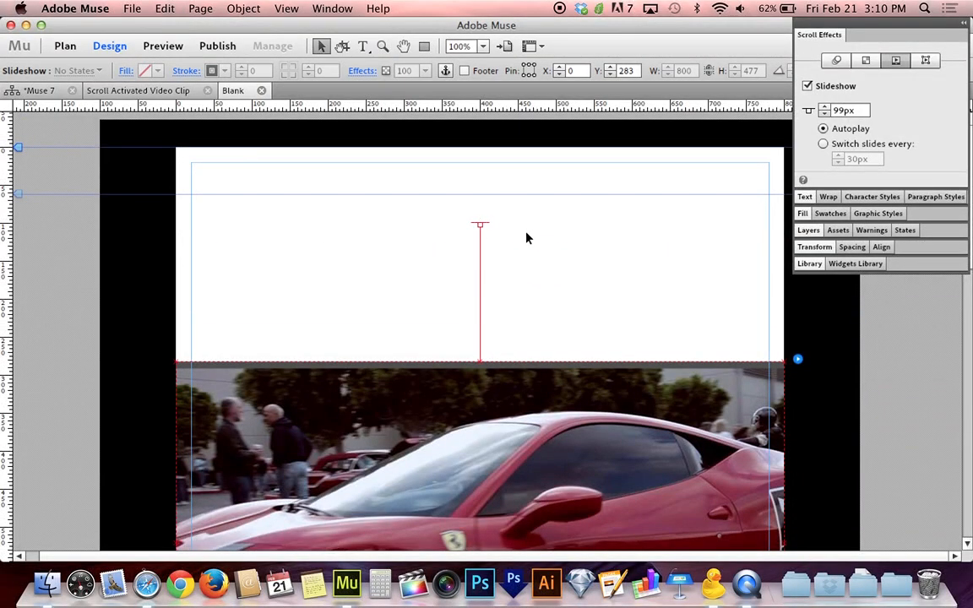
pyautogui.scroll(-8, 527, 238)
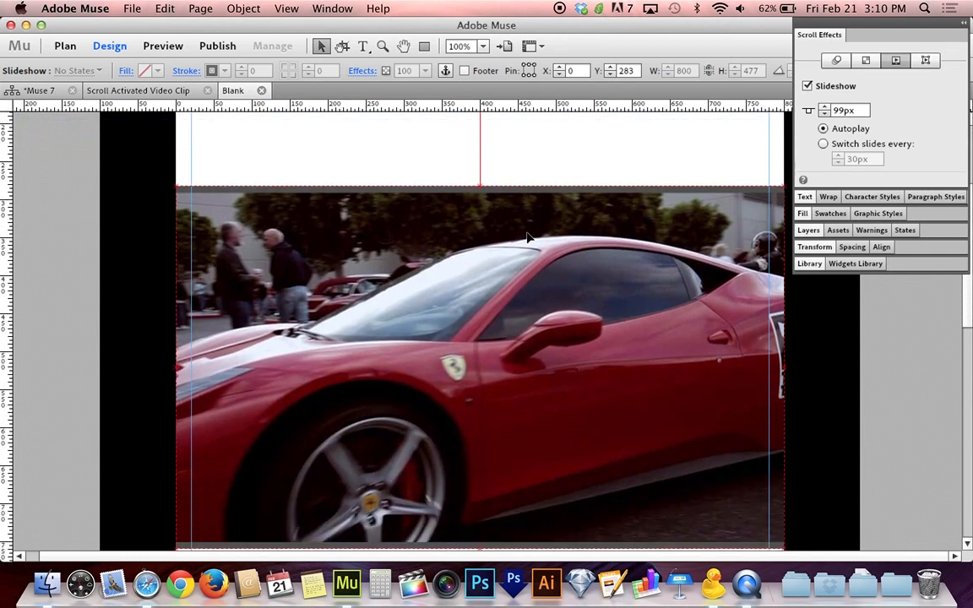
pyautogui.scroll(8, 527, 238)
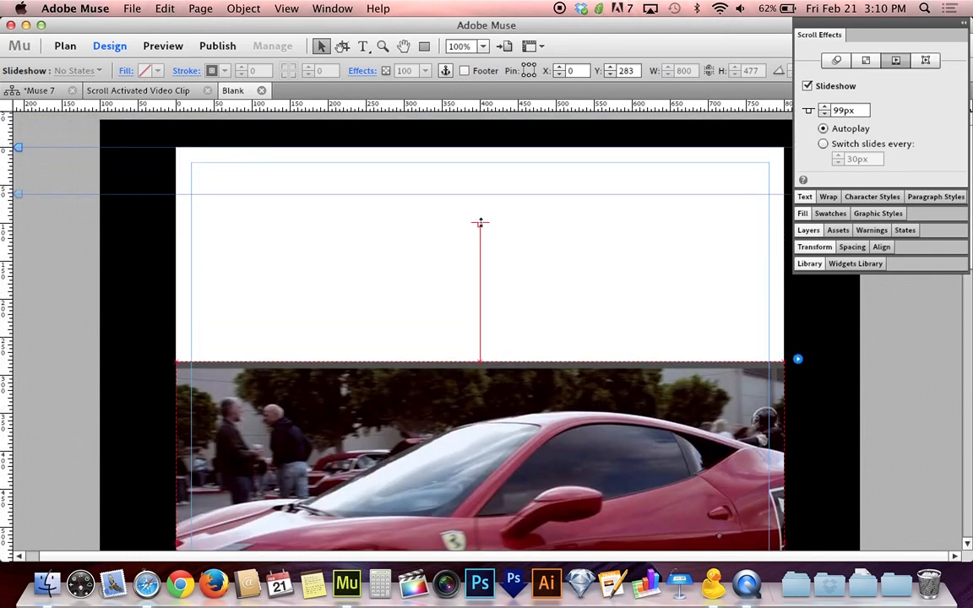
pyautogui.moveTo(480, 223); pyautogui.dragTo(477, 329)
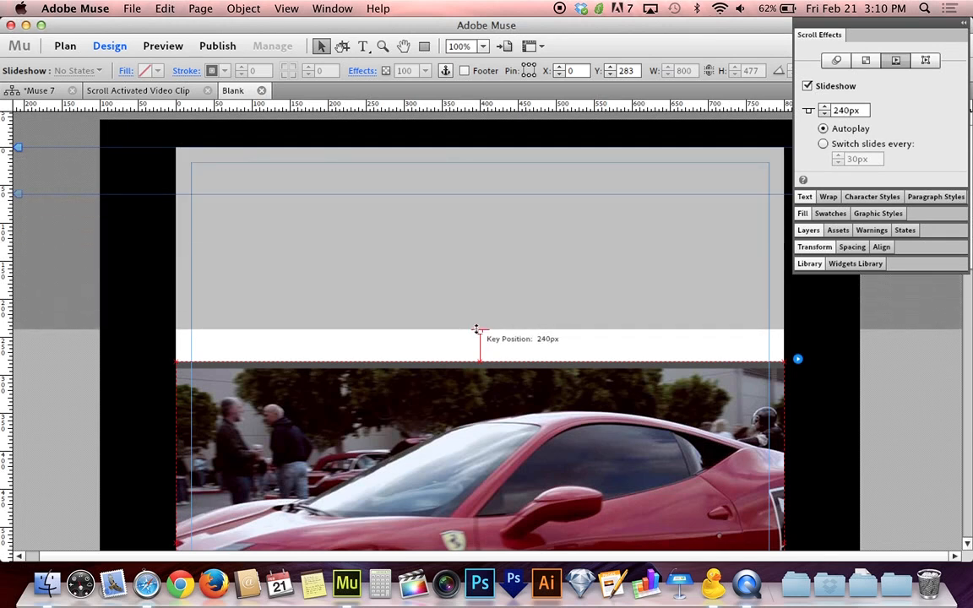
pyautogui.moveTo(477, 329); pyautogui.dragTo(476, 180)
# - Look through the Blank page to examine how the slideshow travels past the window while scrolling
pyautogui.scroll(-5, 539, 232)
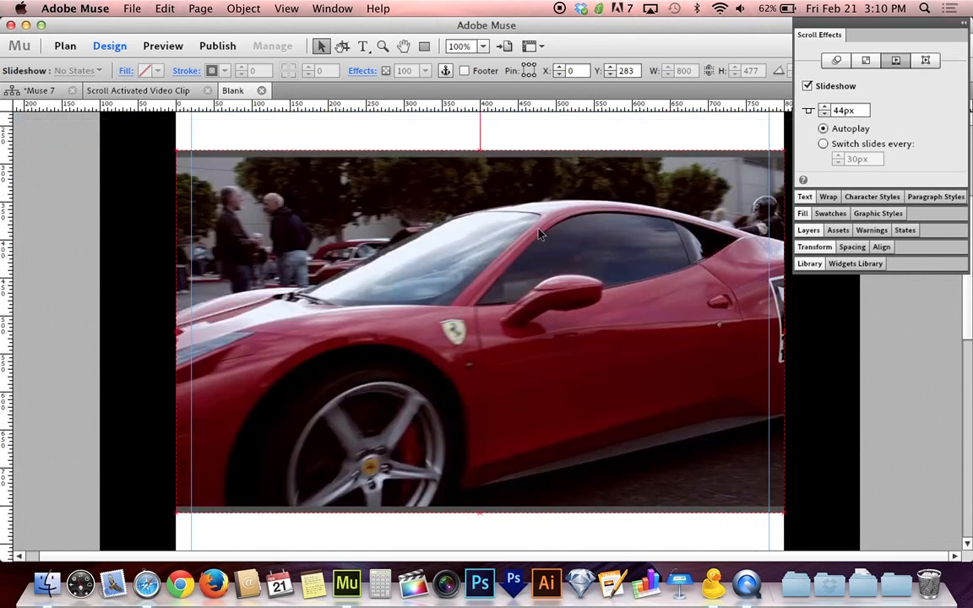
pyautogui.scroll(-2, 541, 234)
pyautogui.scroll(2, 540, 234)
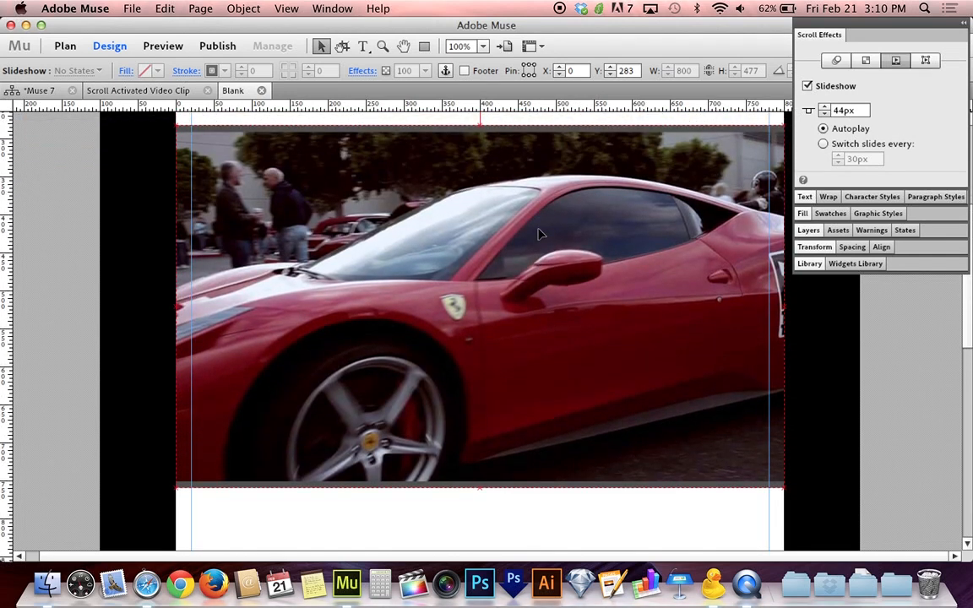
pyautogui.scroll(-1, 541, 234)
pyautogui.scroll(-4, 540, 234)
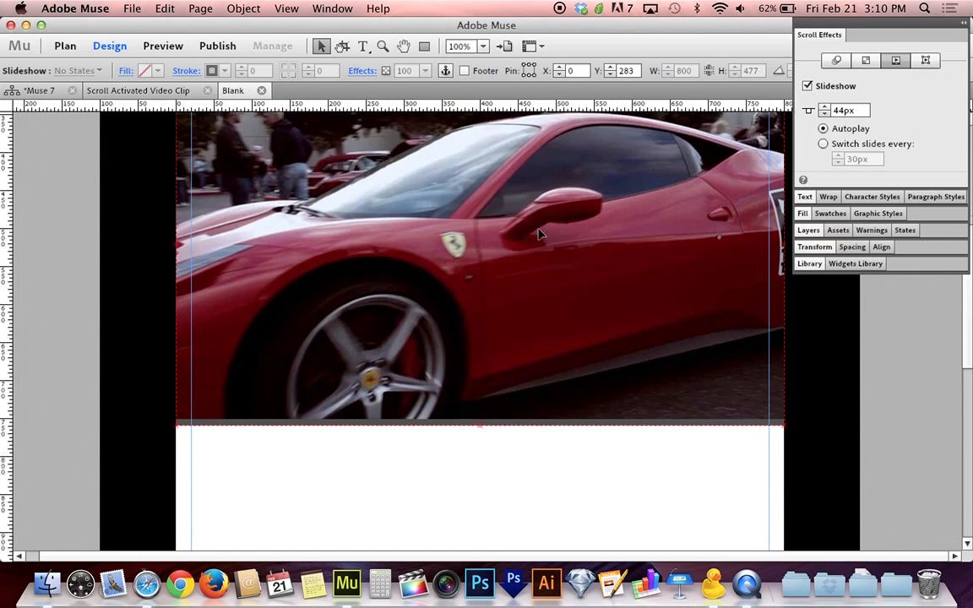
pyautogui.scroll(2, 541, 234)
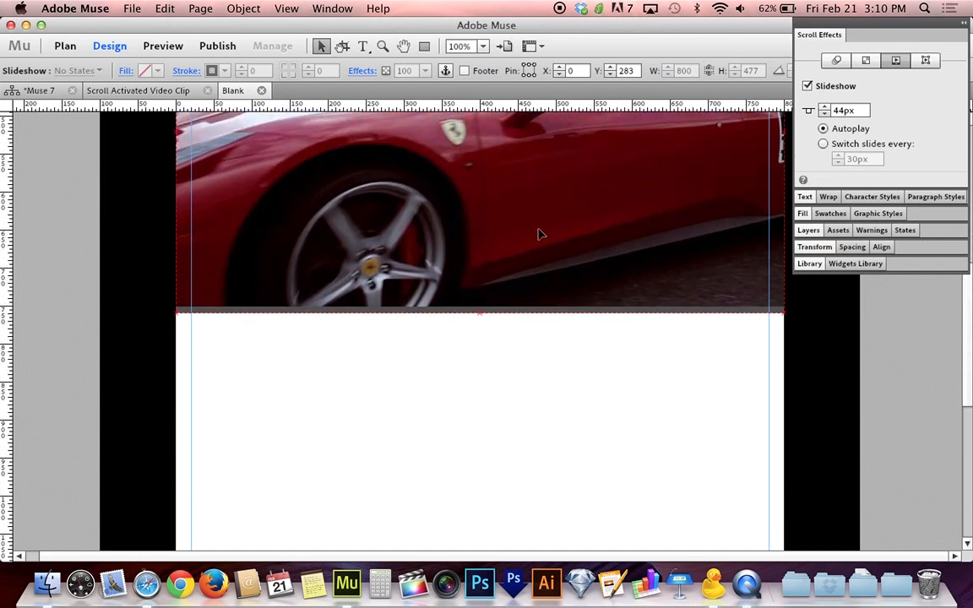
pyautogui.scroll(-4, 540, 234)
pyautogui.scroll(1, 541, 234)
pyautogui.scroll(3, 541, 234)
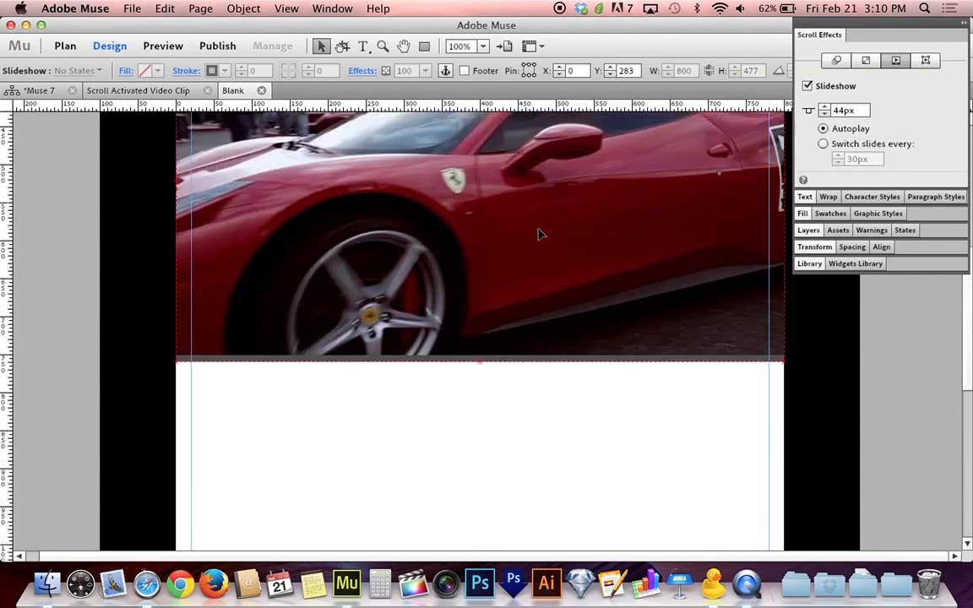
pyautogui.scroll(-6, 541, 234)
pyautogui.scroll(6, 541, 234)
pyautogui.scroll(4, 541, 234)
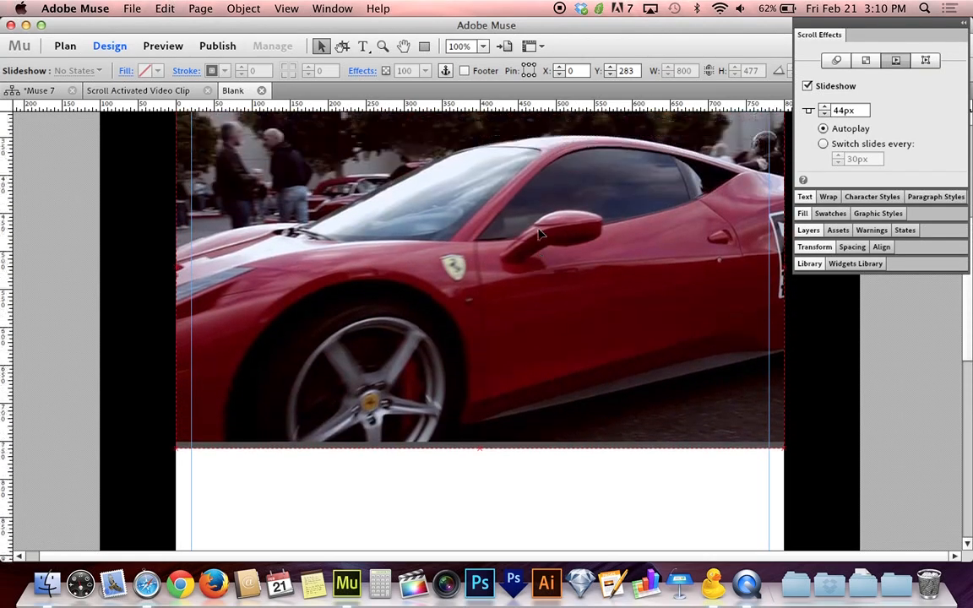
pyautogui.scroll(6, 541, 234)
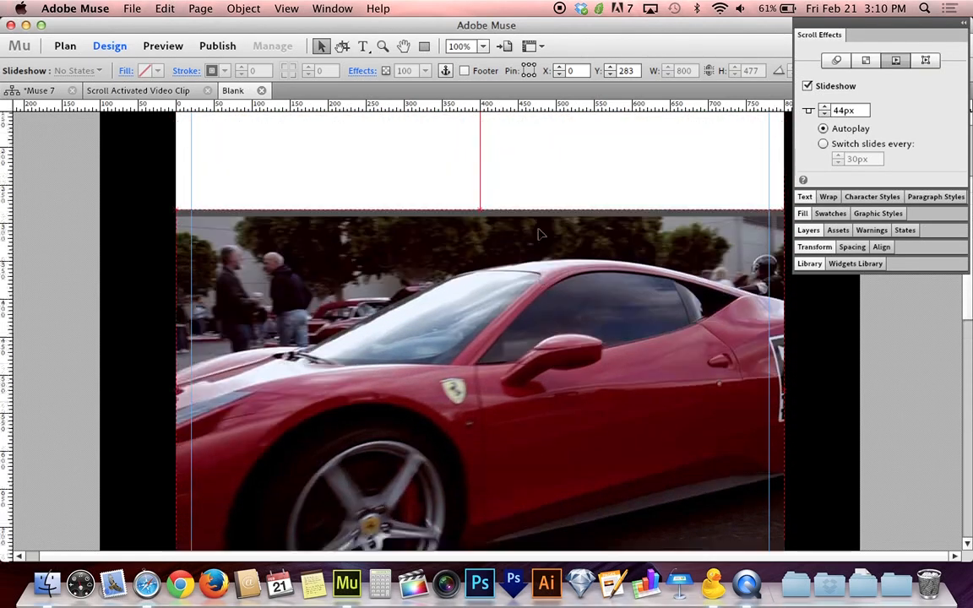
# - Move the slideshow's key position to about 34 px, set slides to switch every 20 px, and deselect it
pyautogui.moveTo(480, 183); pyautogui.dragTo(480, 178)
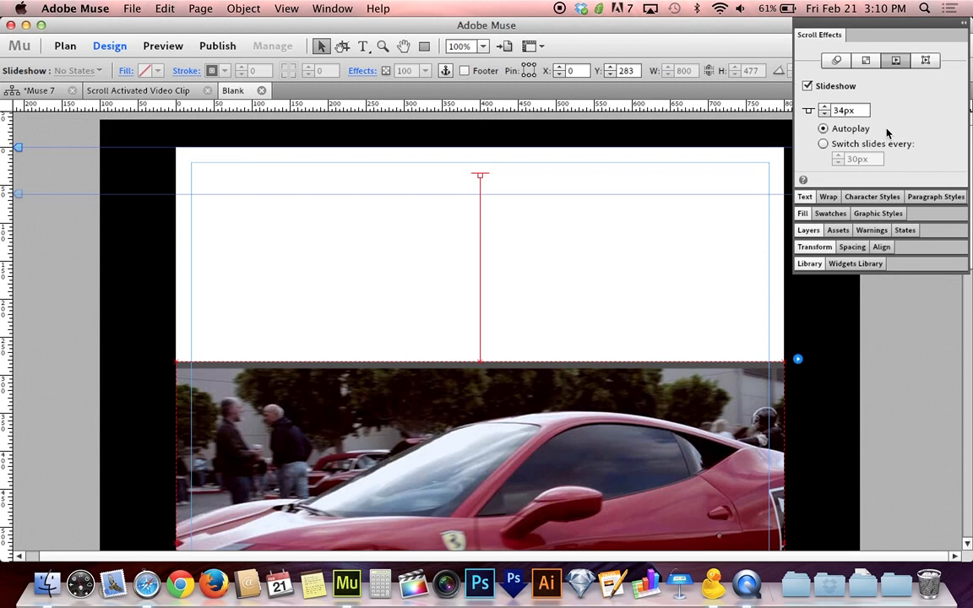
pyautogui.click(823, 144)
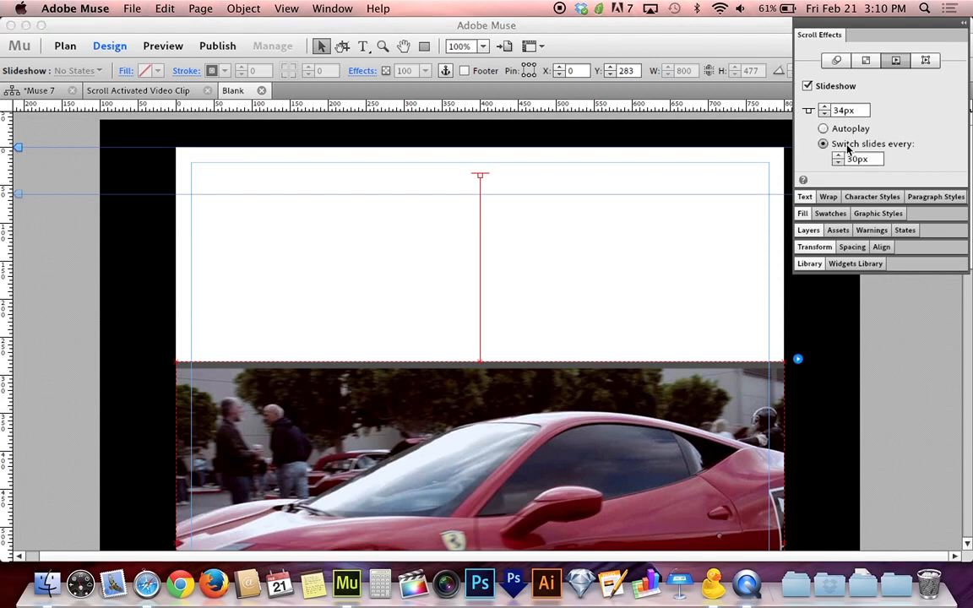
pyautogui.click(858, 159)
pyautogui.press('Delete')
pyautogui.write('2')
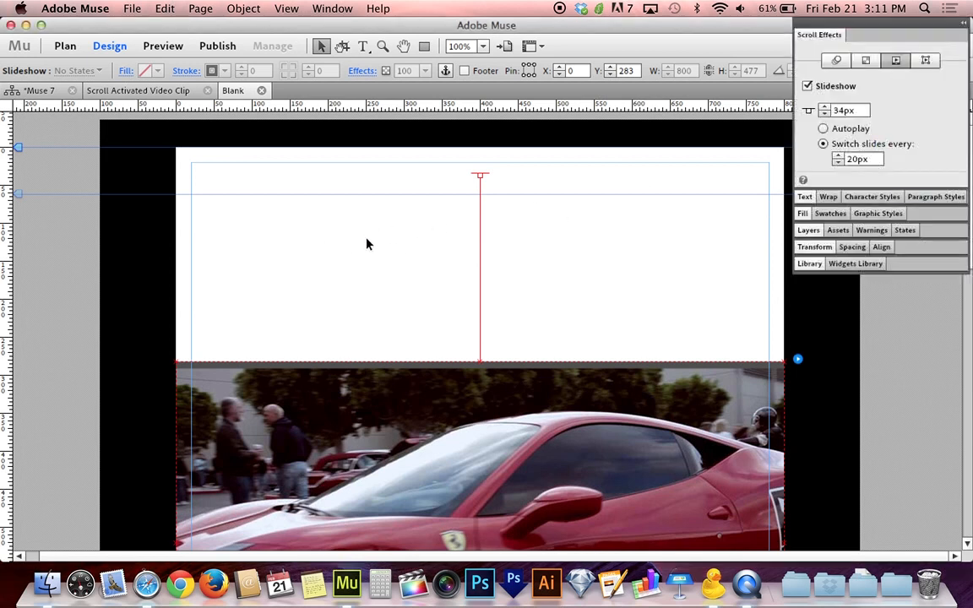
pyautogui.click(367, 245)
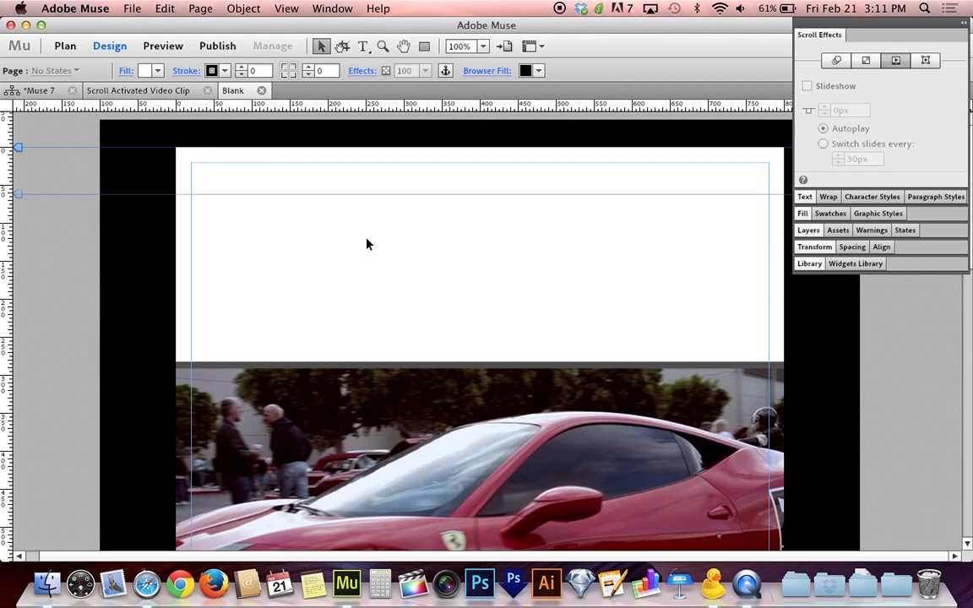
# - Preview the Blank page in Safari, scroll up and down to check the slide switching, and close the preview
pyautogui.press('shift+super+e')
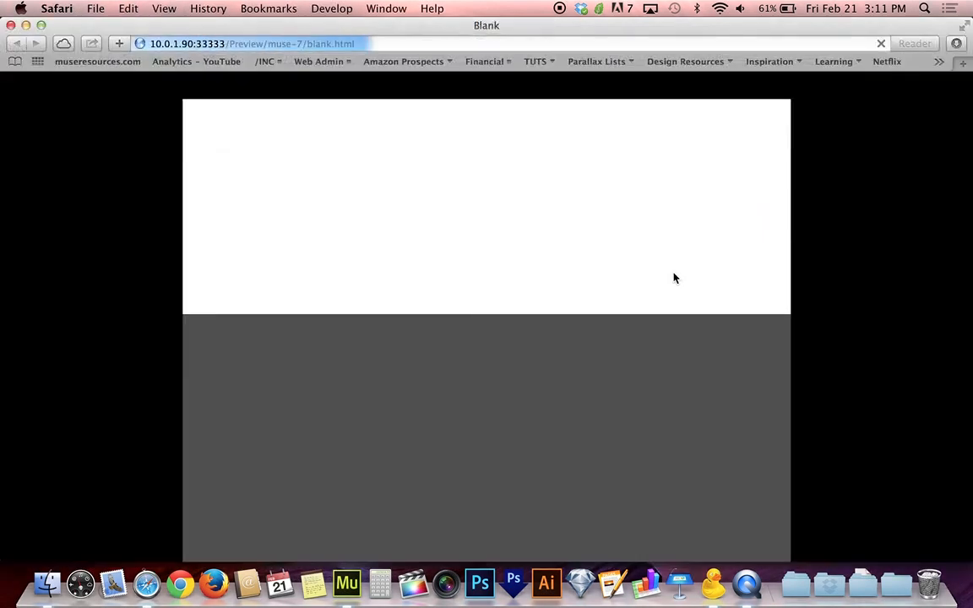
pyautogui.scroll(-2, 878, 246)
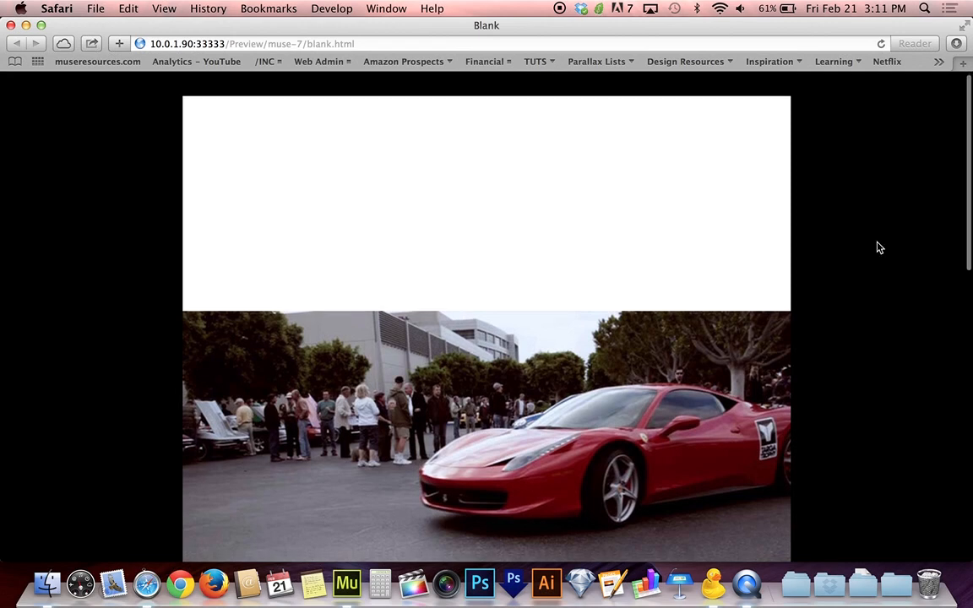
pyautogui.scroll(-2, 878, 246)
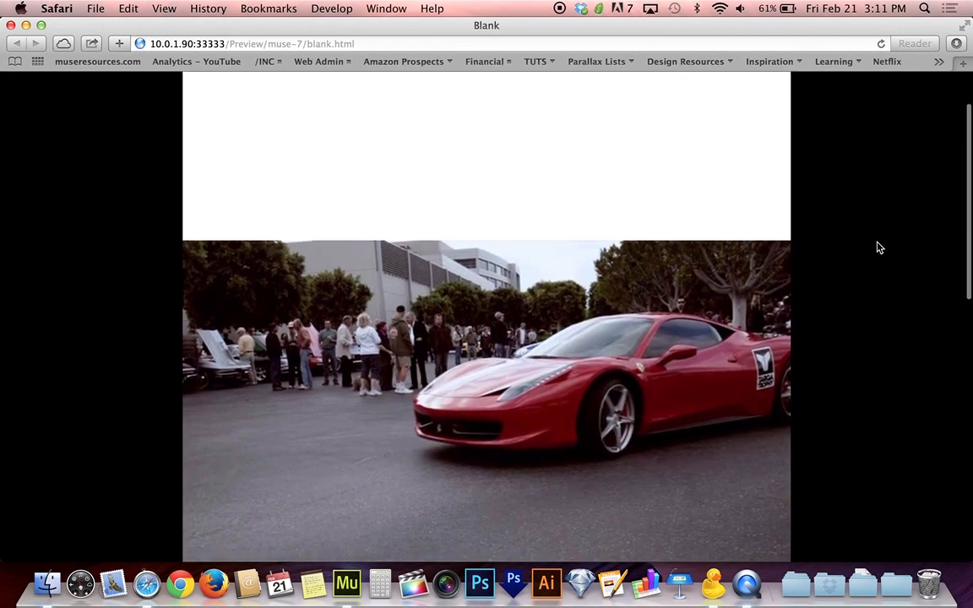
pyautogui.scroll(-7, 878, 247)
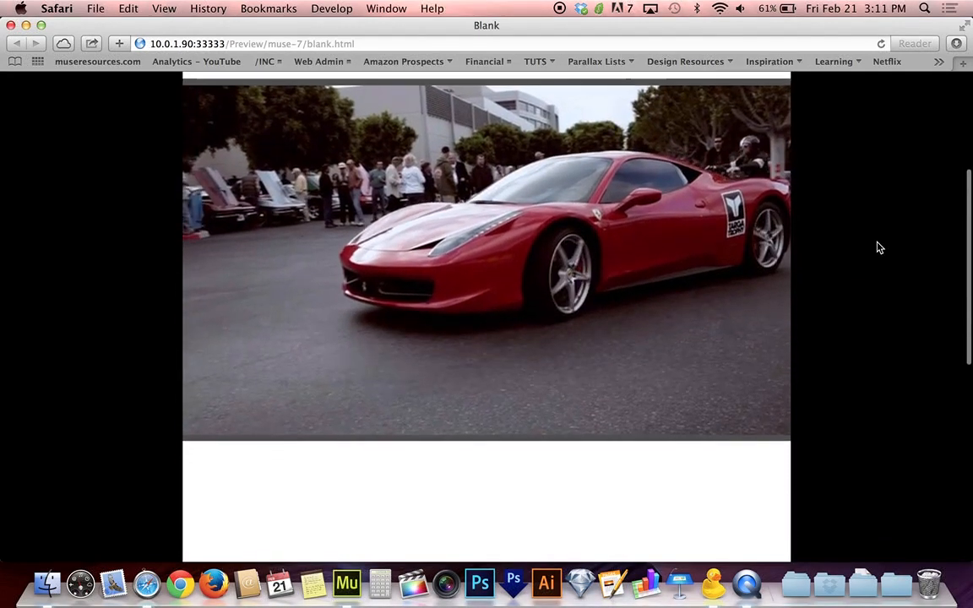
pyautogui.scroll(-3, 878, 247)
pyautogui.scroll(7, 878, 247)
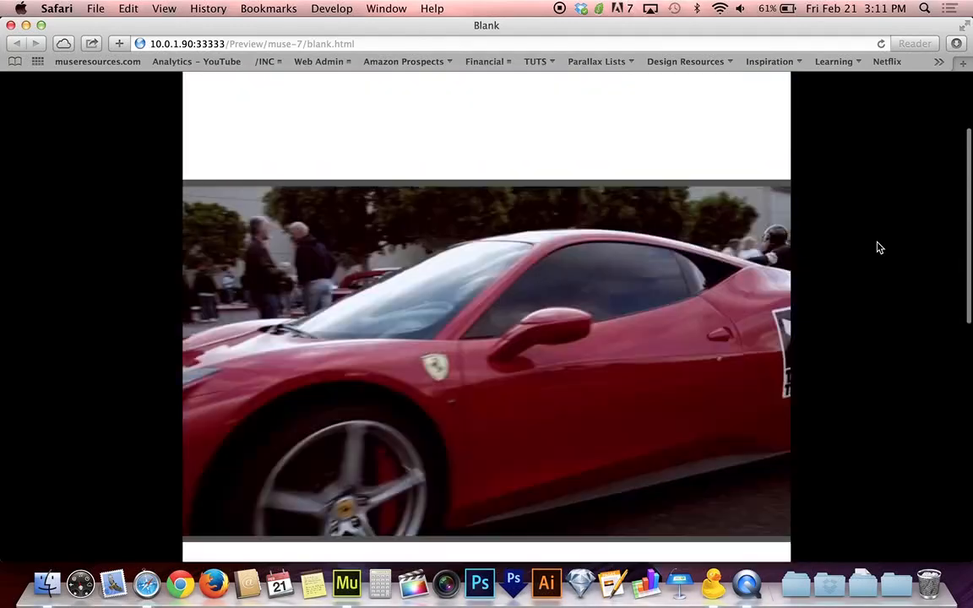
pyautogui.scroll(2, 879, 247)
pyautogui.scroll(-2, 879, 247)
pyautogui.scroll(3, 878, 246)
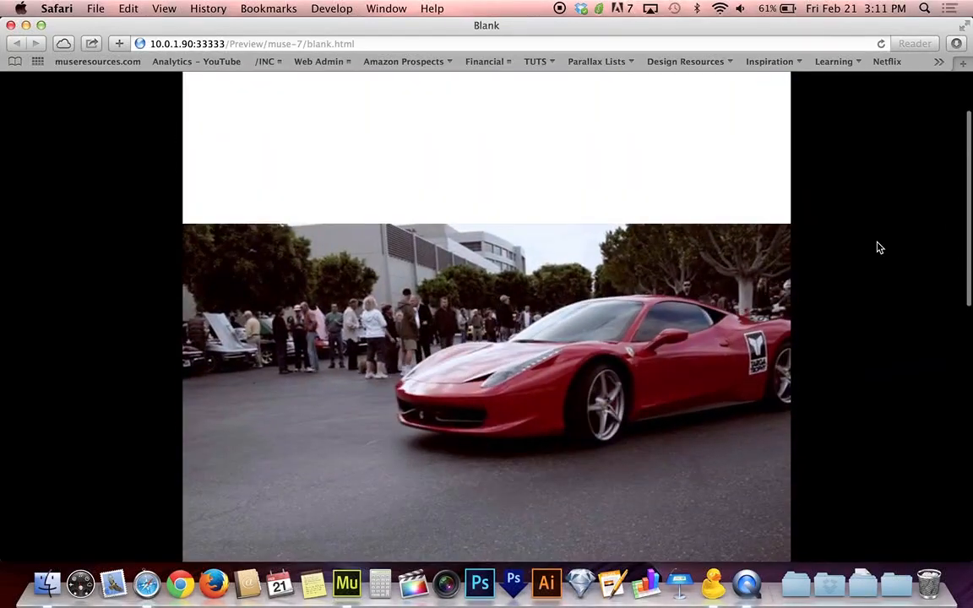
pyautogui.scroll(-2, 878, 247)
pyautogui.scroll(1, 878, 247)
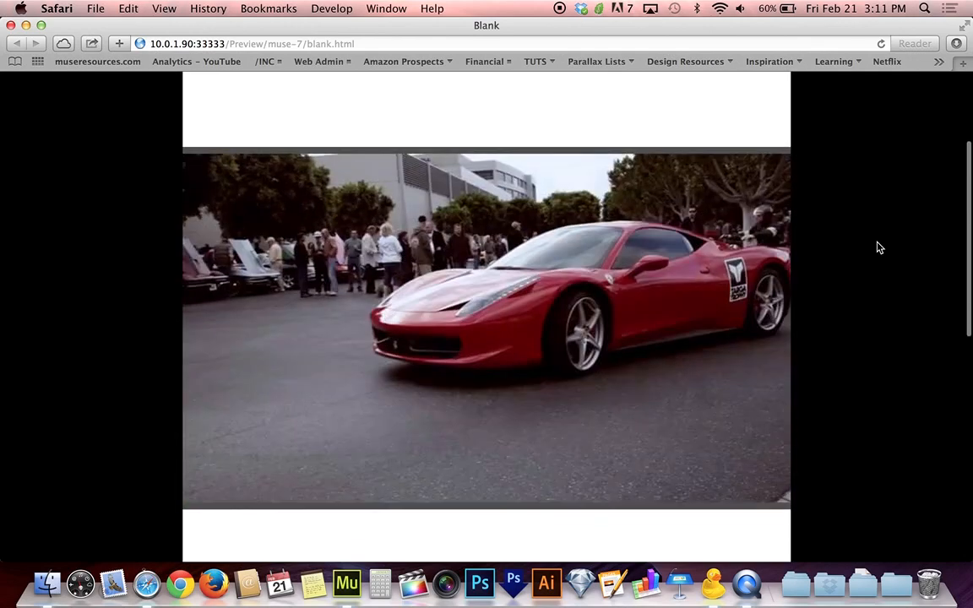
pyautogui.scroll(-3, 877, 247)
pyautogui.scroll(-5, 878, 247)
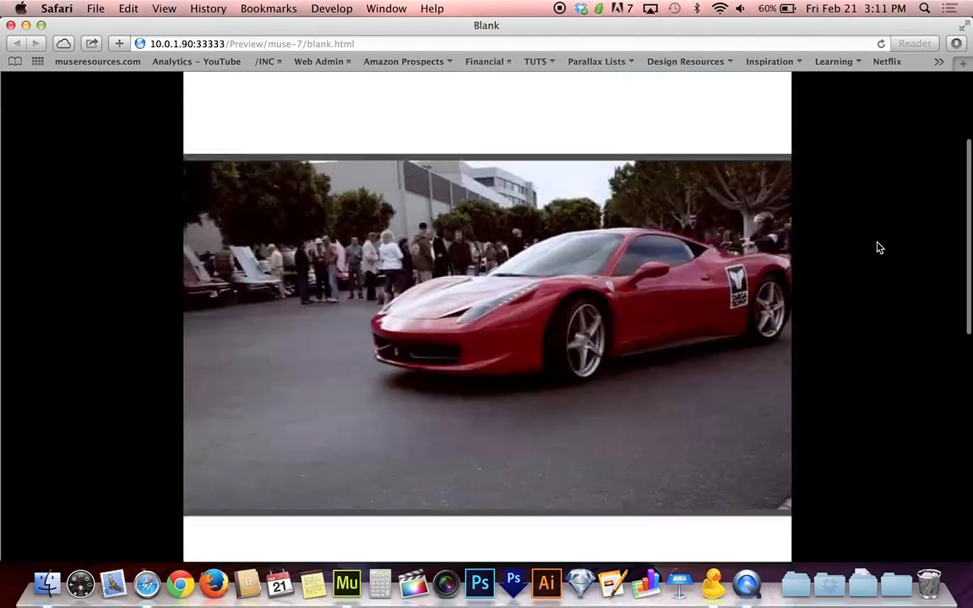
pyautogui.scroll(5, 879, 248)
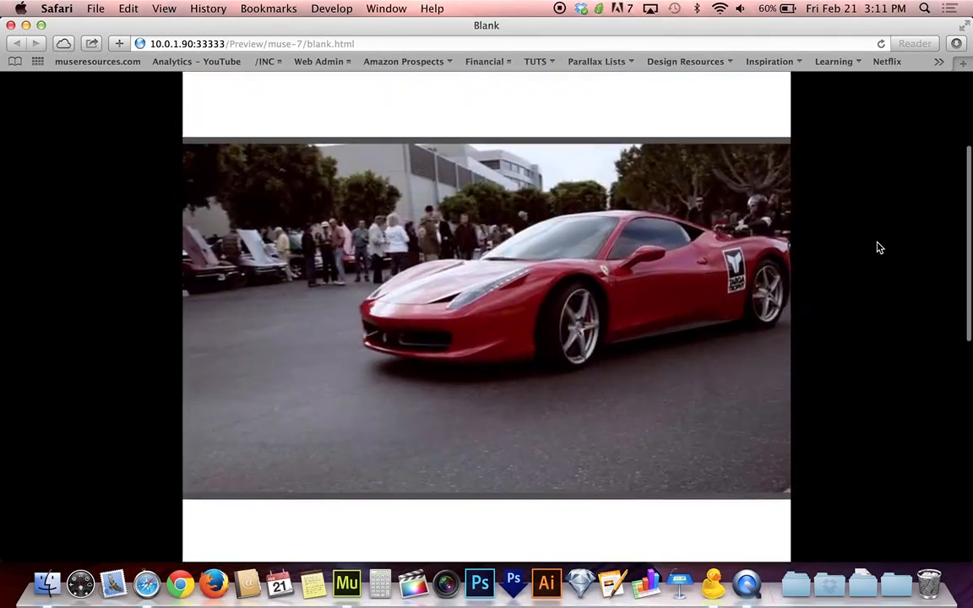
pyautogui.scroll(1, 879, 246)
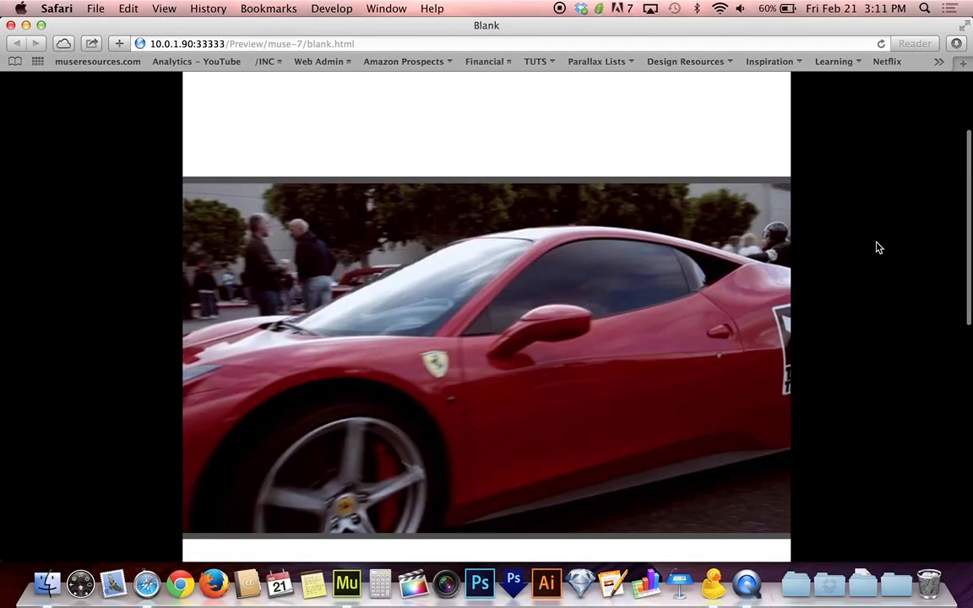
pyautogui.press('super+w')
# - Select the slideshow on the Blank page and expand the On Top layer to list its individual slides
pyautogui.click(575, 429)
pyautogui.click(575, 432)
pyautogui.scroll(-5, 575, 432)
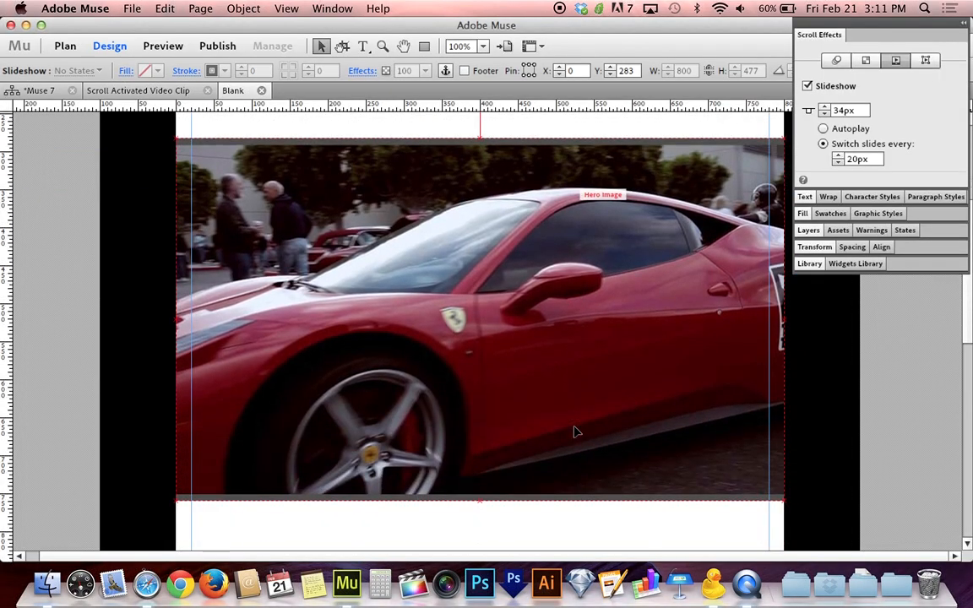
pyautogui.click(821, 36)
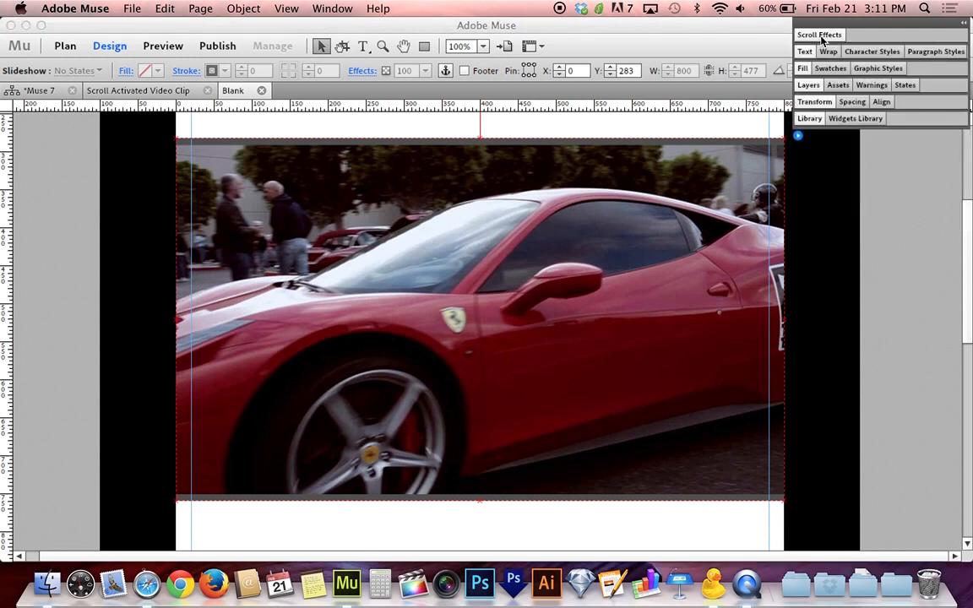
pyautogui.click(808, 86)
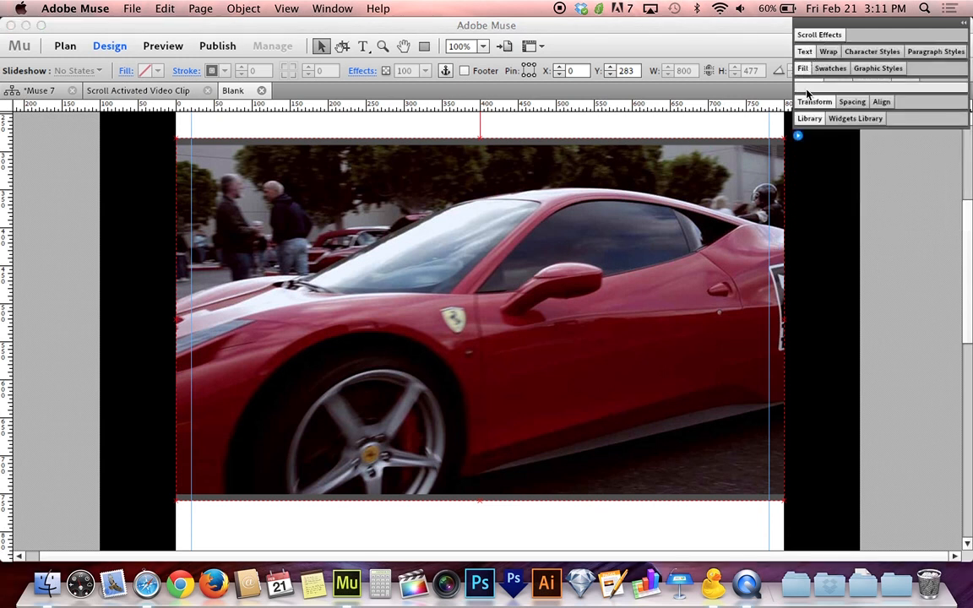
pyautogui.click(833, 121)
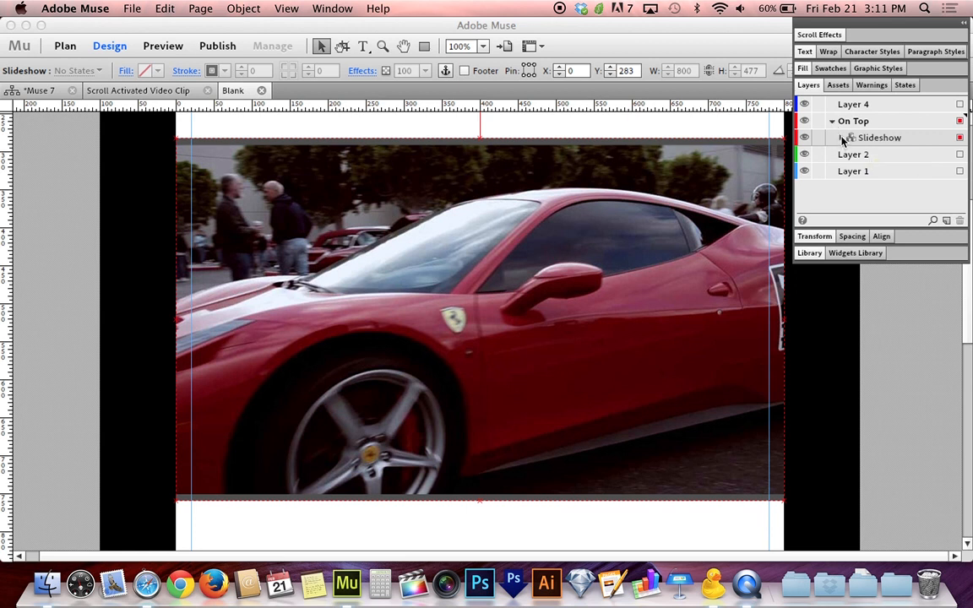
pyautogui.click(841, 138)
# - View individual slideshow images on the canvas, comparing slide 036 with the early slides 001, 003 and 004
pyautogui.click(946, 172)
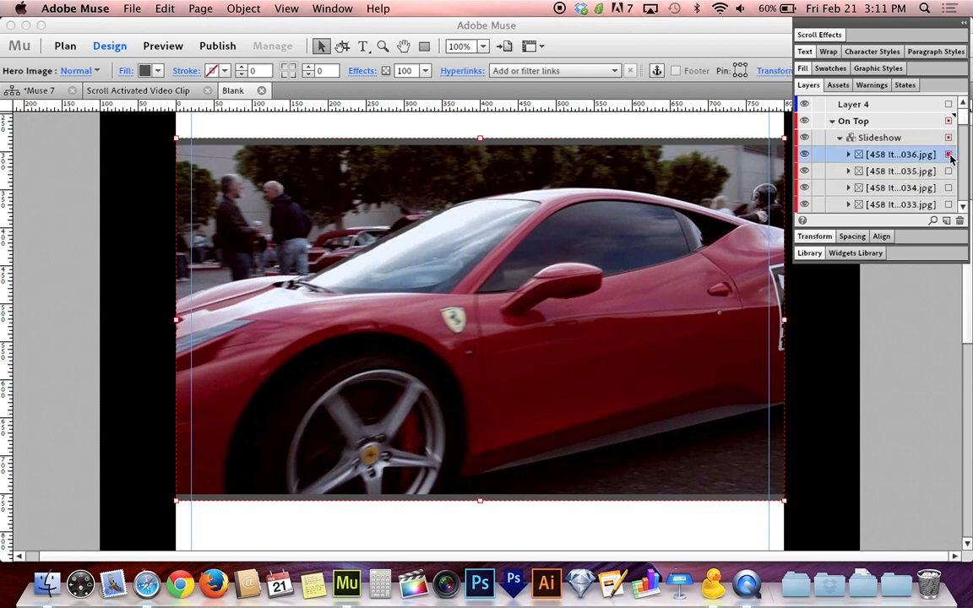
pyautogui.scroll(-10, 948, 164)
pyautogui.click(933, 171)
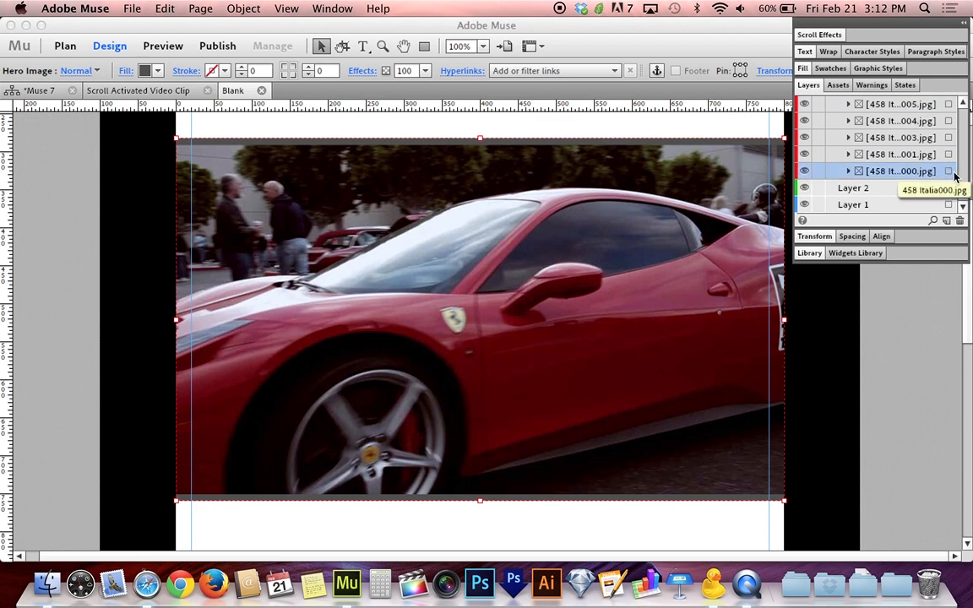
pyautogui.click(949, 154)
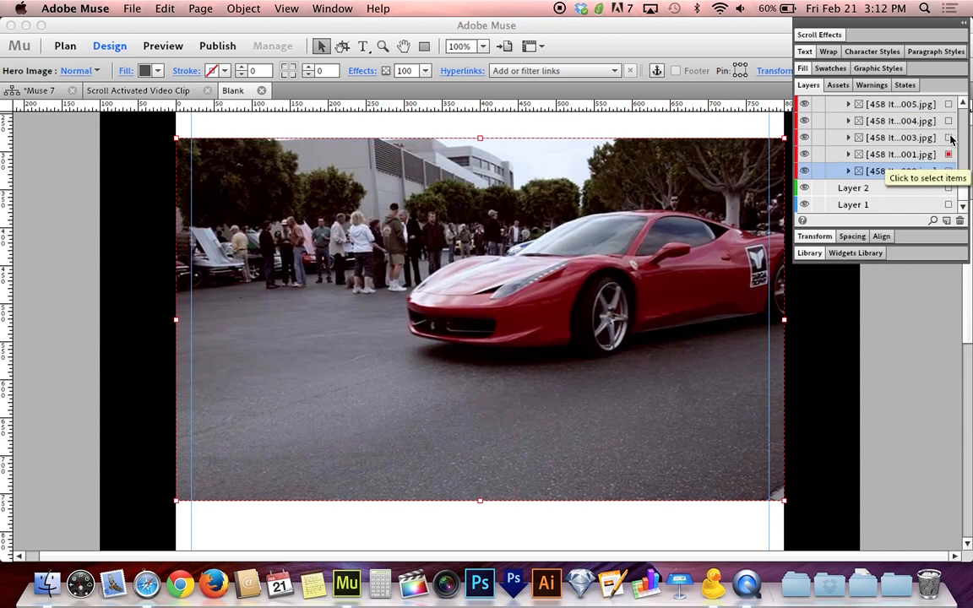
pyautogui.click(950, 138)
pyautogui.click(949, 126)
pyautogui.scroll(2, 950, 126)
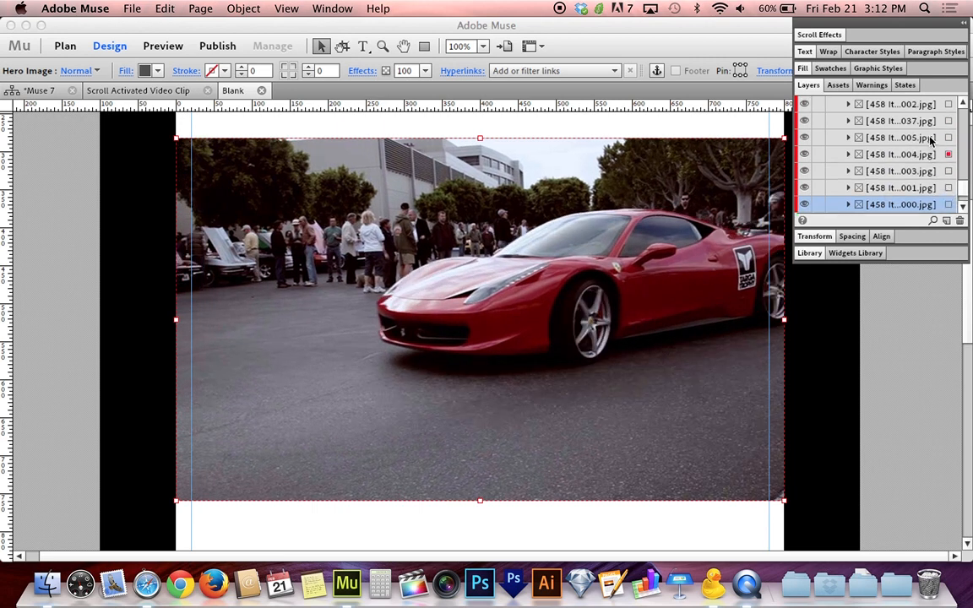
# - Reorder the slideshow images so that 458 Italia002.jpg sits between 458 Italia001.jpg and 458 Italia003.jpg
pyautogui.click(931, 122)
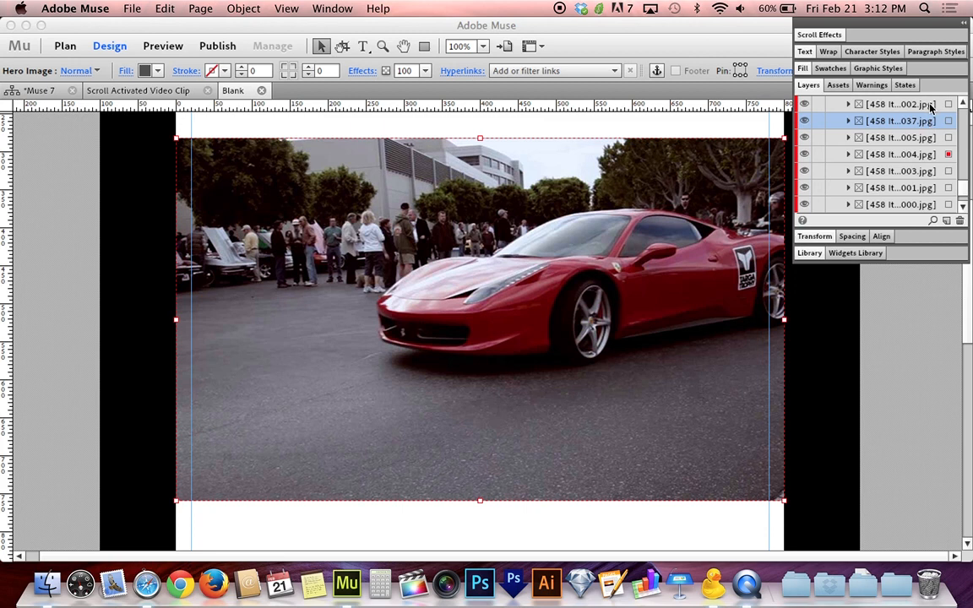
pyautogui.scroll(2, 962, 186)
pyautogui.scroll(-1, 963, 186)
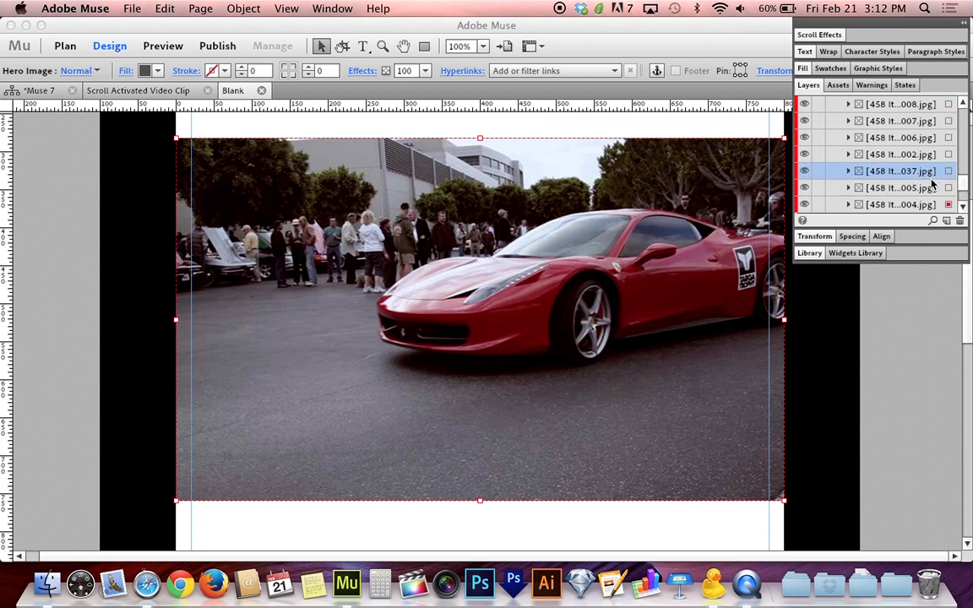
pyautogui.click(927, 187)
pyautogui.click(927, 172)
pyautogui.scroll(-2, 961, 187)
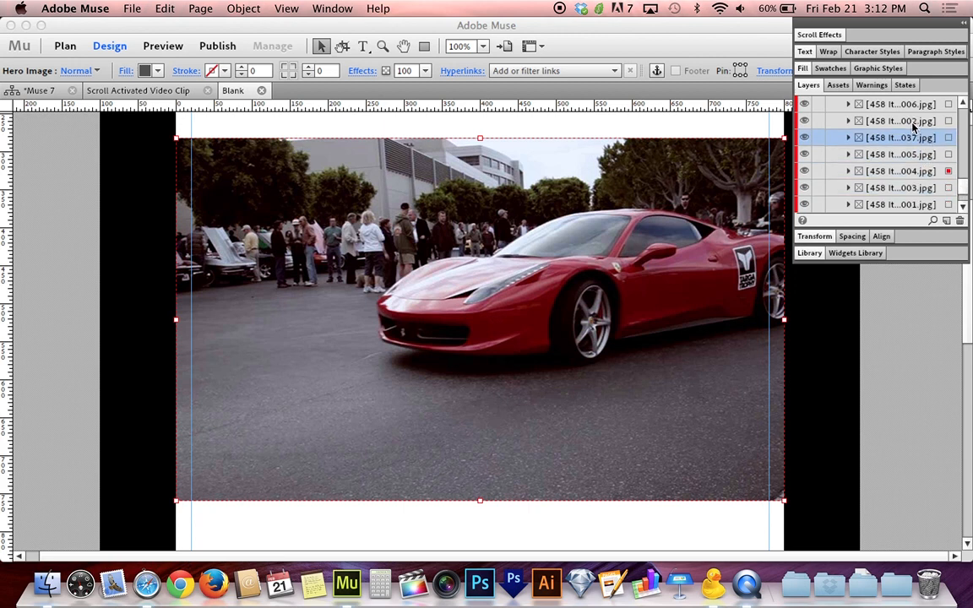
pyautogui.moveTo(913, 127); pyautogui.dragTo(925, 157)
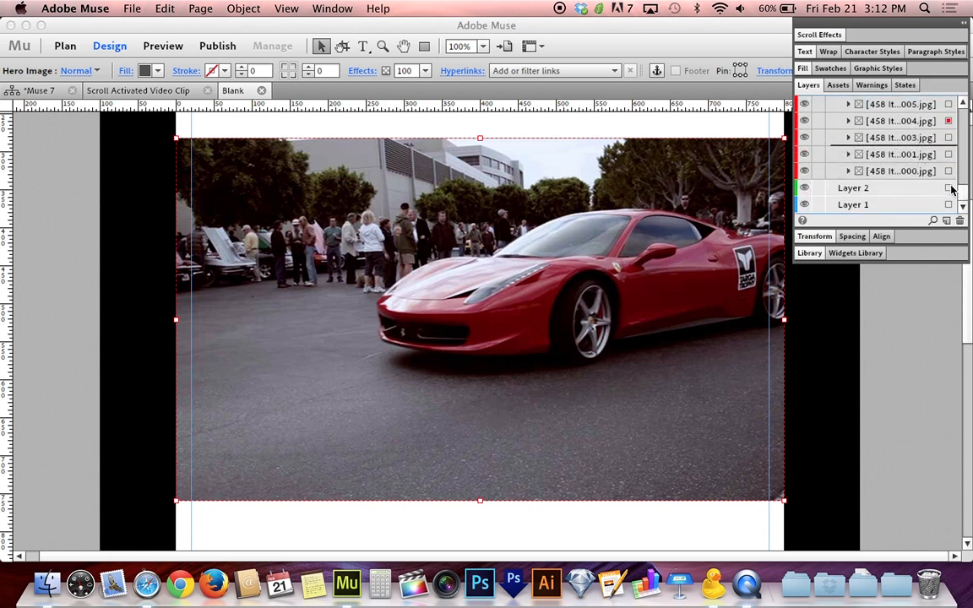
# - Remove the out-of-sequence 458 Italia037.jpg from the slideshow, collapse the layer list, and deselect the slideshow
pyautogui.moveTo(962, 123); pyautogui.dragTo(960, 196)
pyautogui.click(916, 142)
pyautogui.click(948, 139)
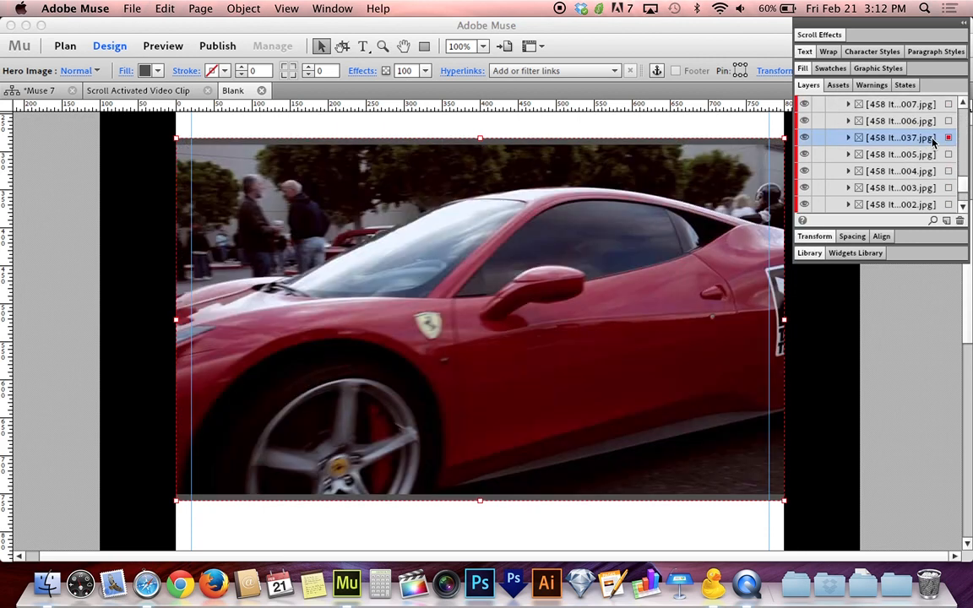
pyautogui.press('Escape')
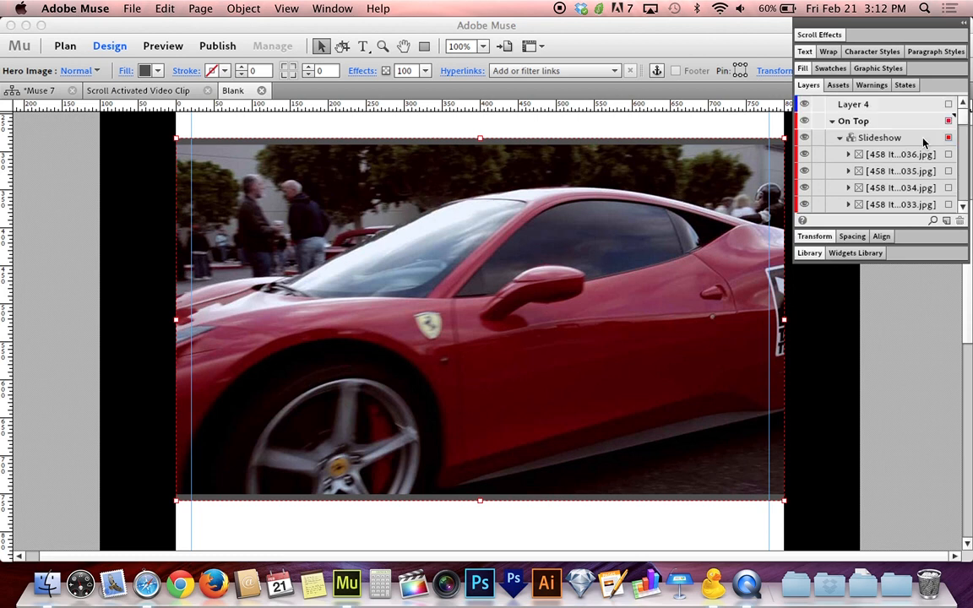
pyautogui.click(841, 138)
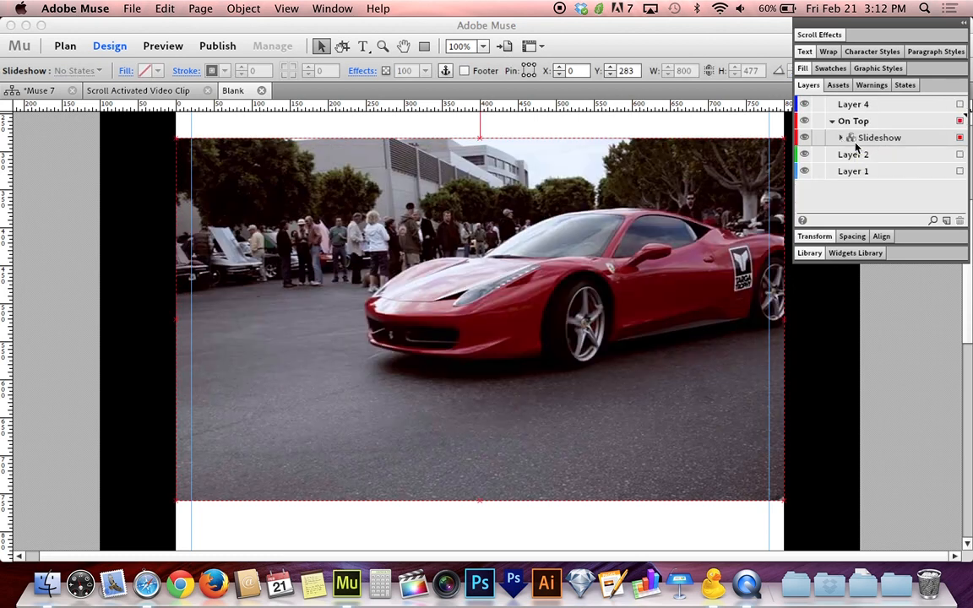
pyautogui.click(834, 122)
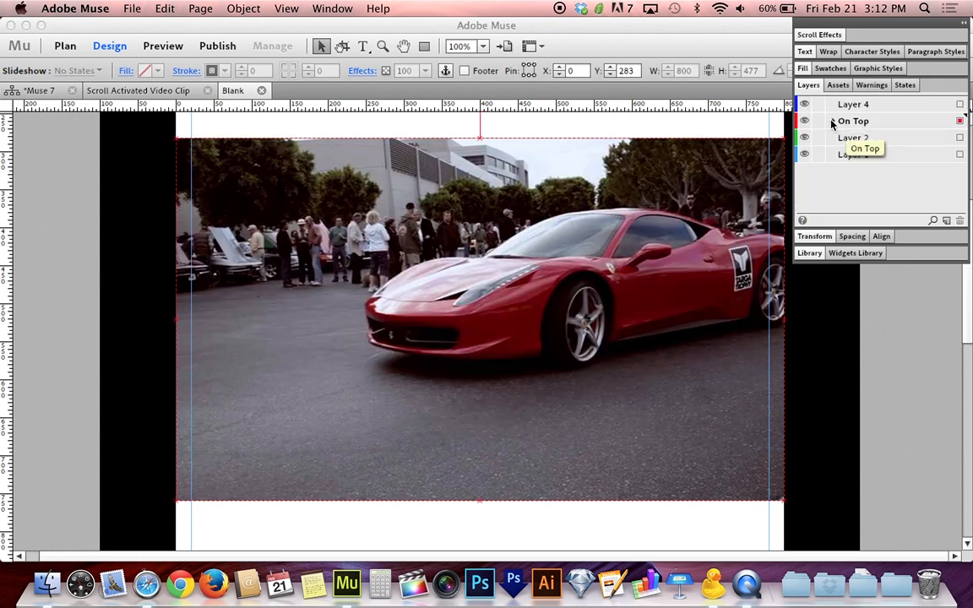
pyautogui.click(63, 260)
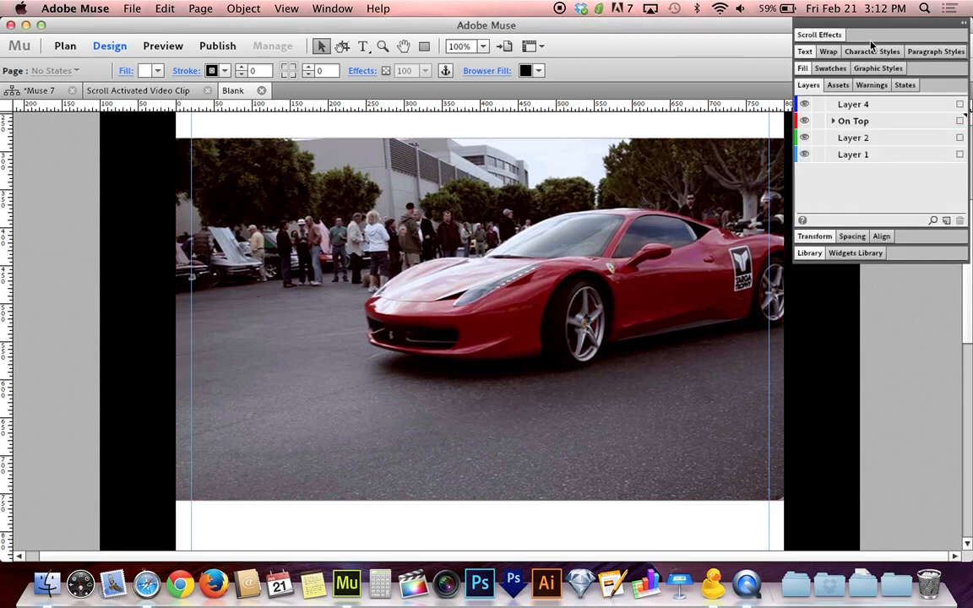
pyautogui.click(808, 85)
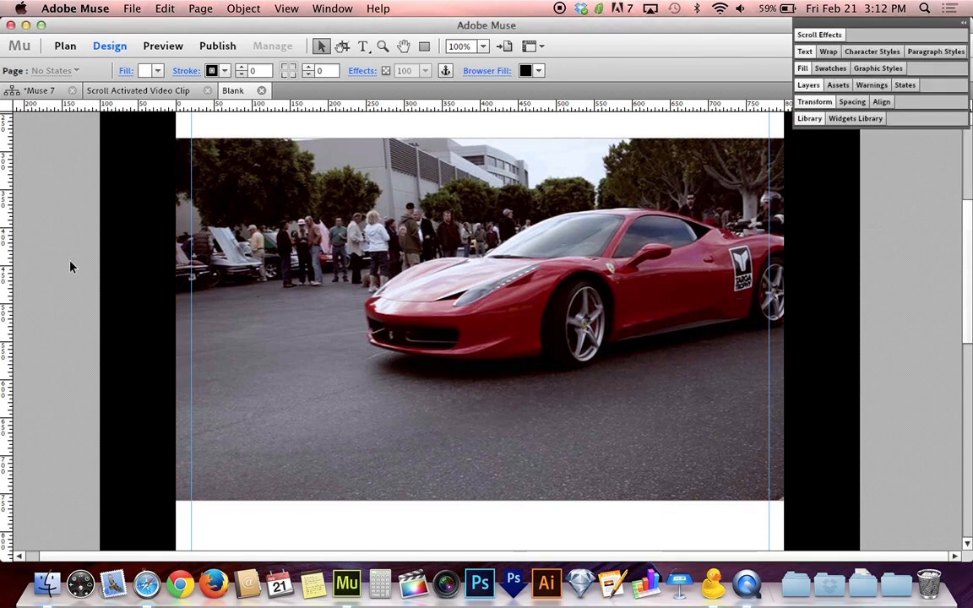
# - Preview the Blank page in Safari, scroll back and forth to check the slide sequence, and return to Muse
pyautogui.press('shift+super+e')
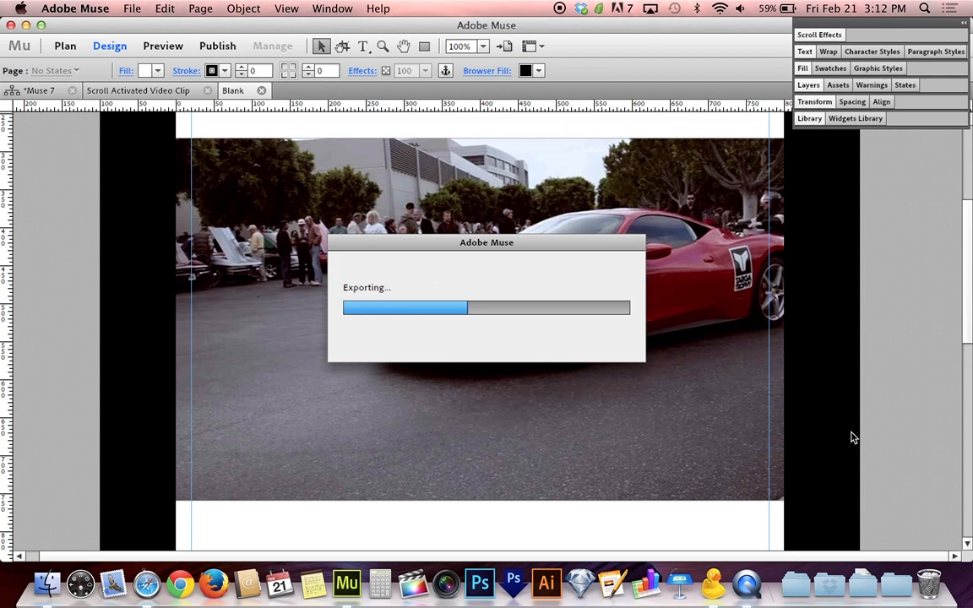
pyautogui.scroll(-5, 836, 359)
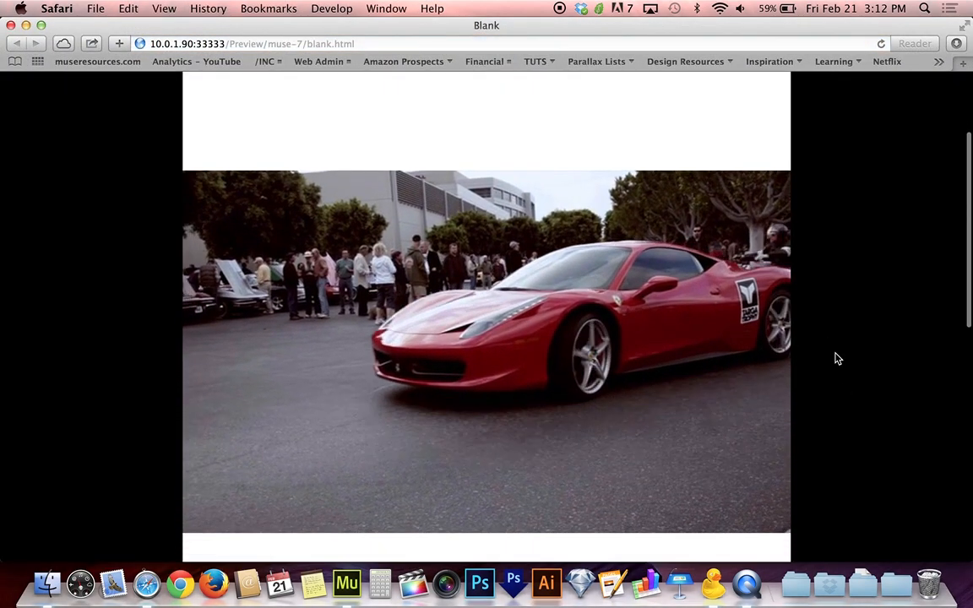
pyautogui.scroll(-2, 836, 359)
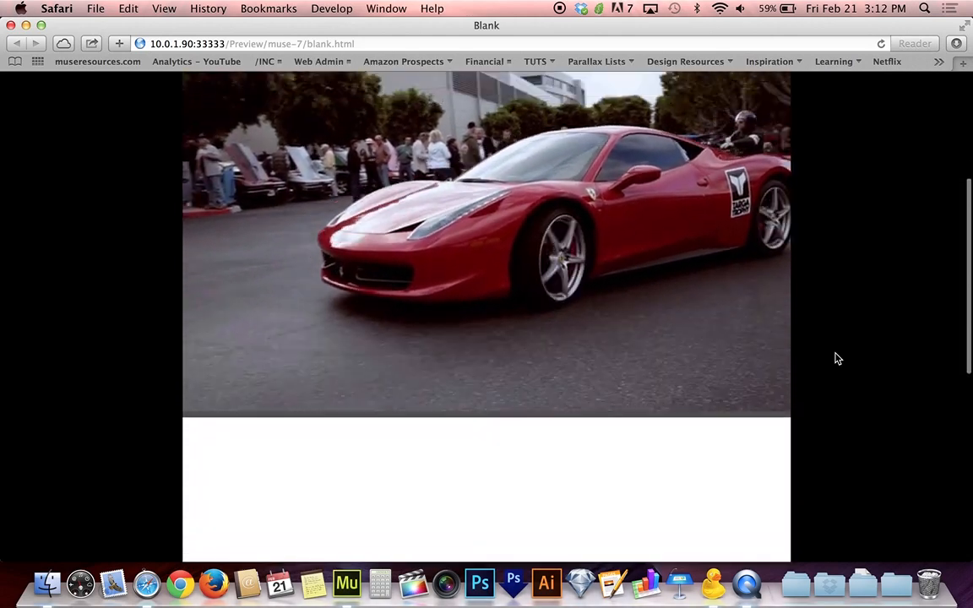
pyautogui.scroll(3, 836, 359)
pyautogui.scroll(-4, 837, 359)
pyautogui.scroll(5, 837, 359)
pyautogui.scroll(-5, 837, 359)
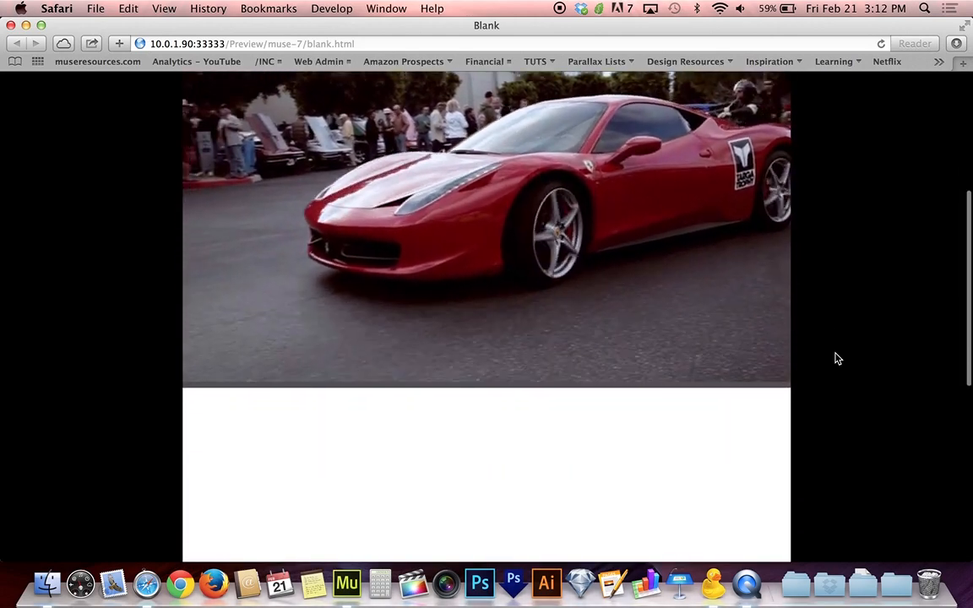
pyautogui.scroll(5, 837, 359)
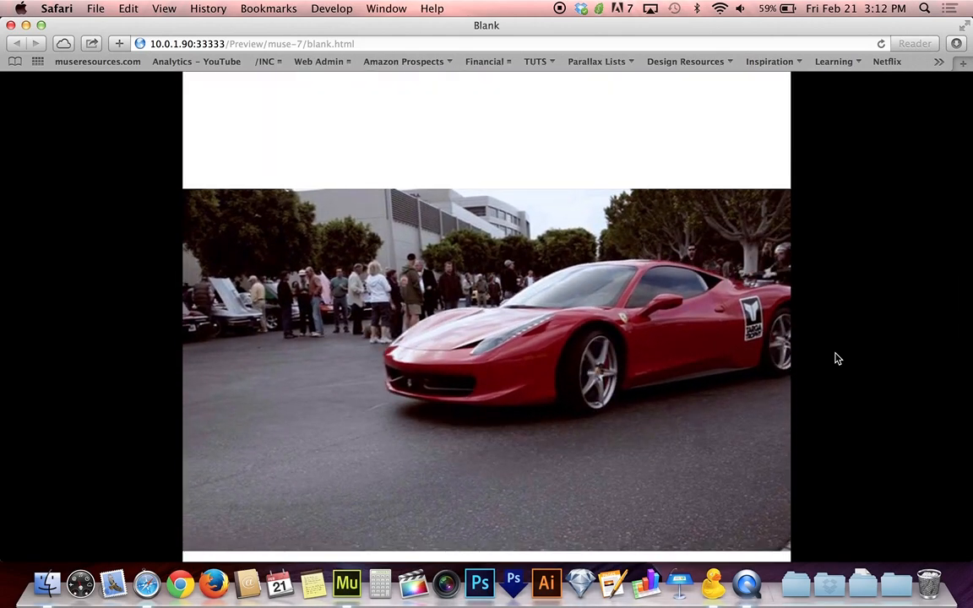
pyautogui.press('super+Tab')
# - Deselect the slideshow, preview the page again in Safari, scroll past the slideshow and back, and close the preview
pyautogui.click(543, 317)
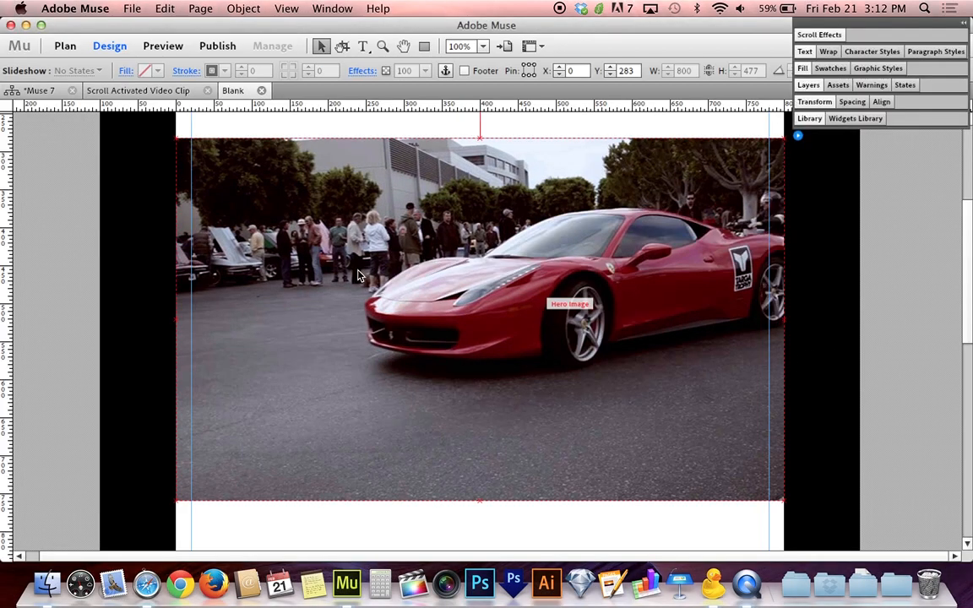
pyautogui.click(62, 224)
pyautogui.press('super+s')
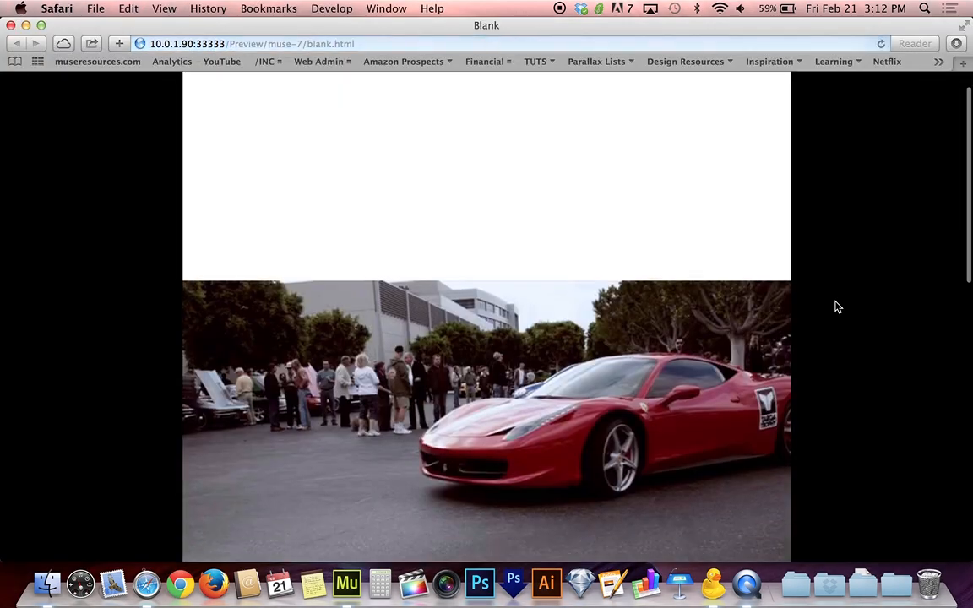
pyautogui.scroll(-10, 836, 307)
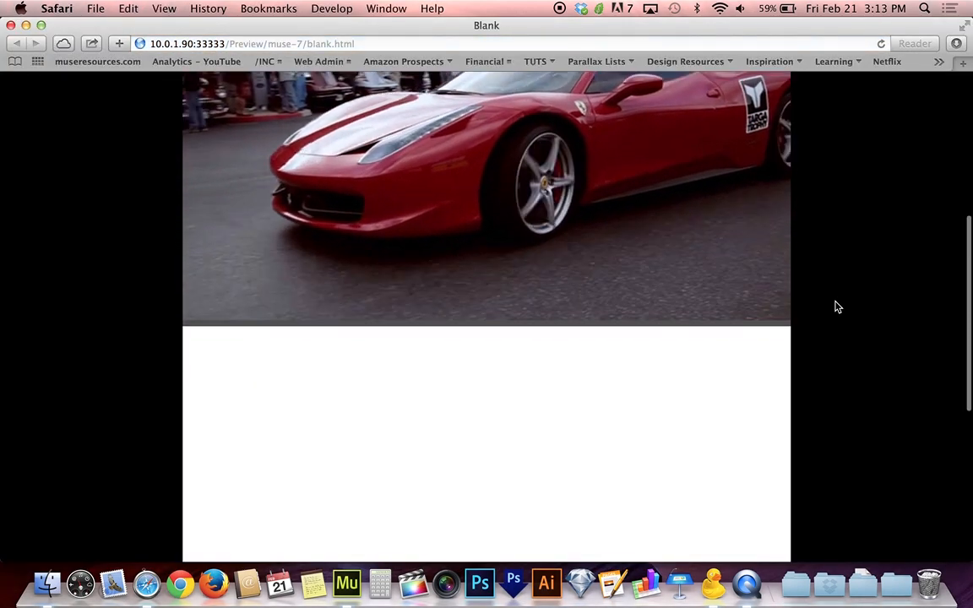
pyautogui.scroll(-5, 837, 307)
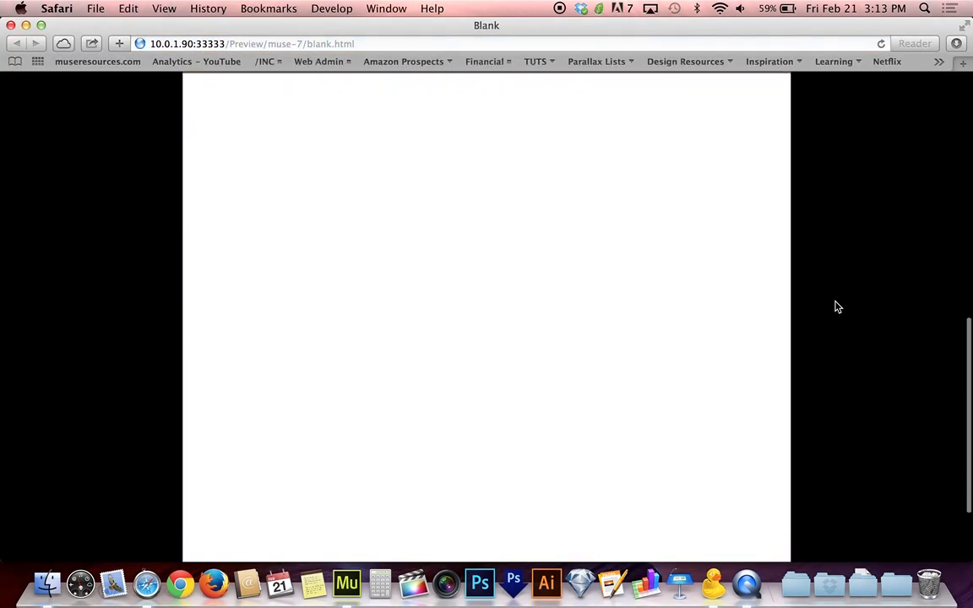
pyautogui.scroll(5, 836, 307)
pyautogui.scroll(-5, 837, 307)
pyautogui.scroll(3, 836, 307)
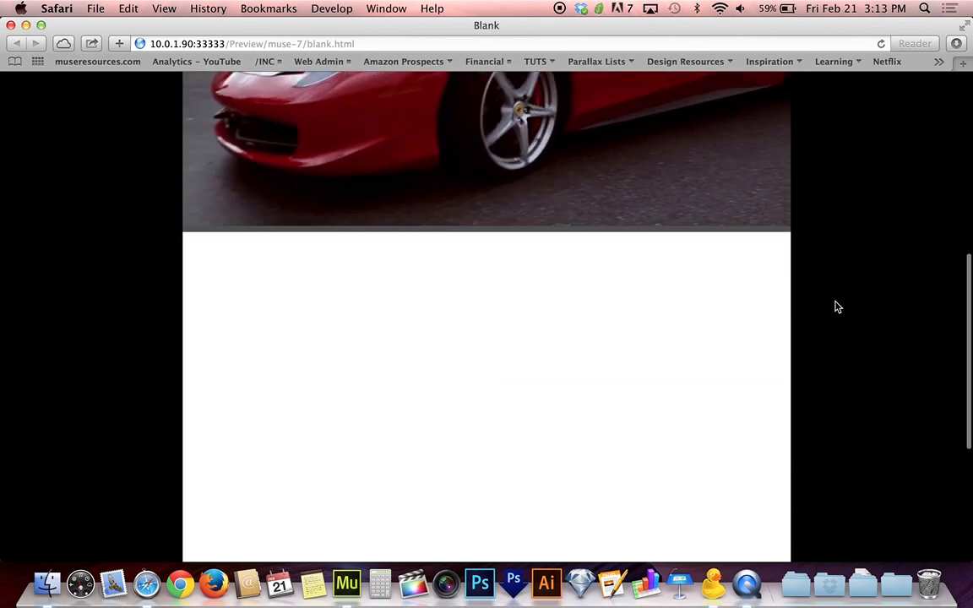
pyautogui.scroll(-4, 836, 308)
pyautogui.scroll(8, 837, 308)
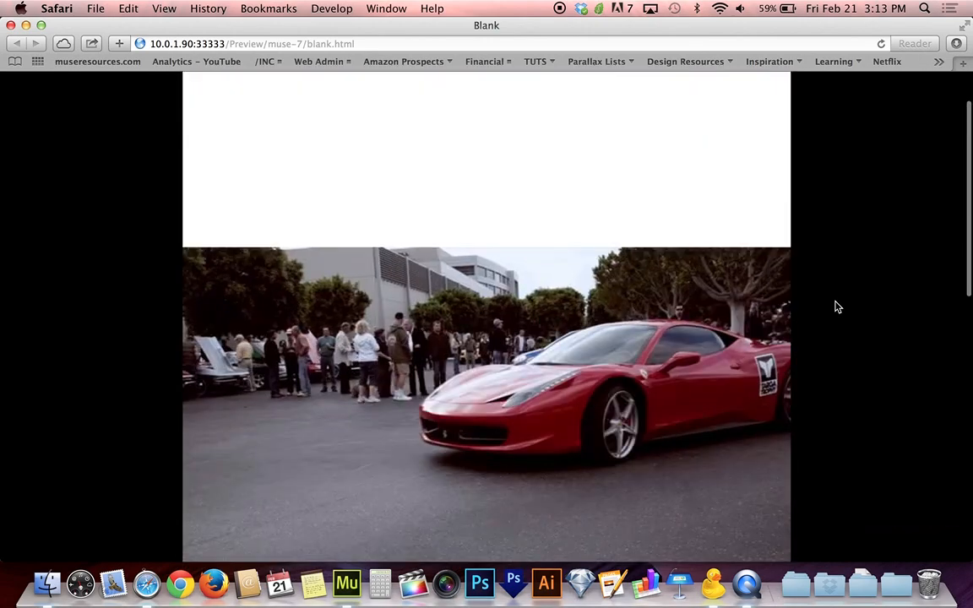
pyautogui.scroll(2, 834, 307)
pyautogui.press('super+w')
# - Move the slideshow down to about 550 px from the page top, raise its key position handle, and deselect it
pyautogui.click(559, 307)
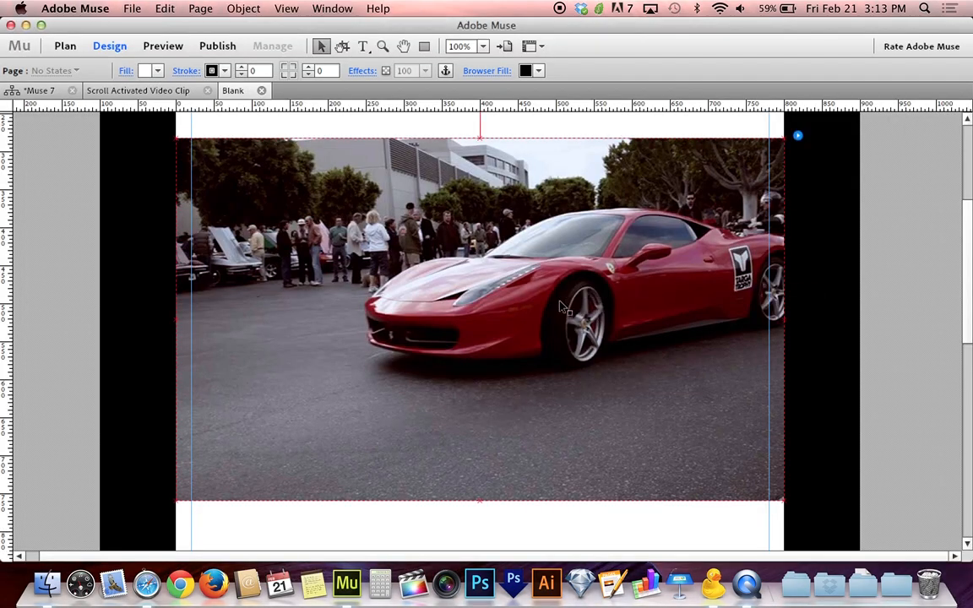
pyautogui.scroll(5, 559, 306)
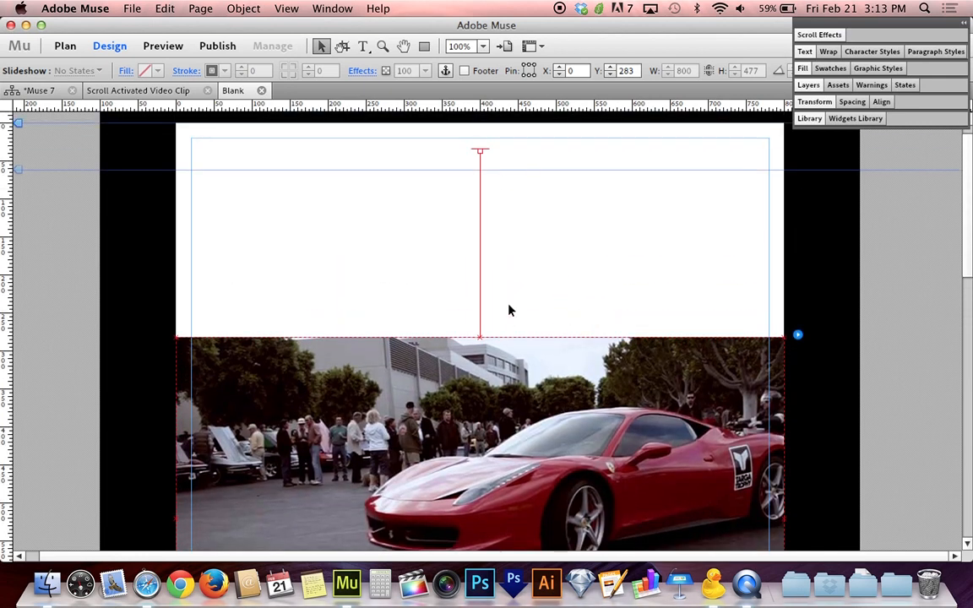
pyautogui.moveTo(514, 435); pyautogui.dragTo(510, 524)
pyautogui.moveTo(480, 274); pyautogui.dragTo(479, 139)
pyautogui.click(504, 293)
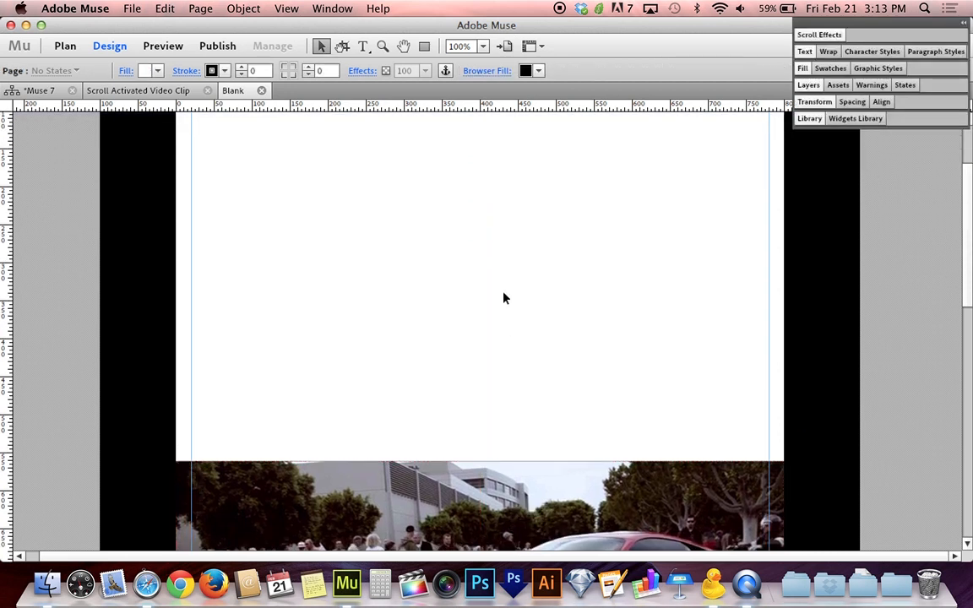
# - Preview the Blank page in the browser and scroll around the slideshow's start to check when the slides begin switching
pyautogui.press('super+shift+e')
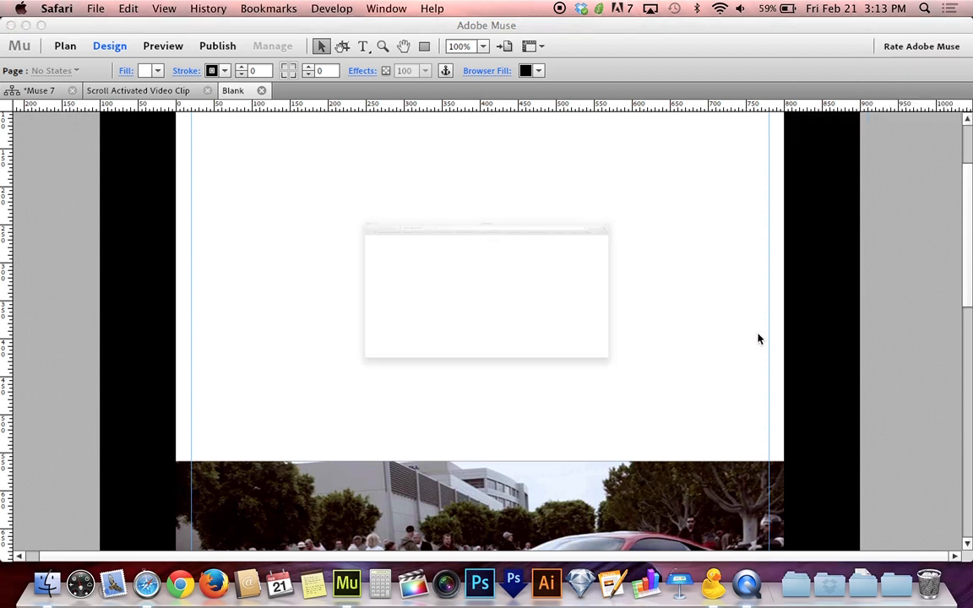
pyautogui.scroll(-5, 758, 338)
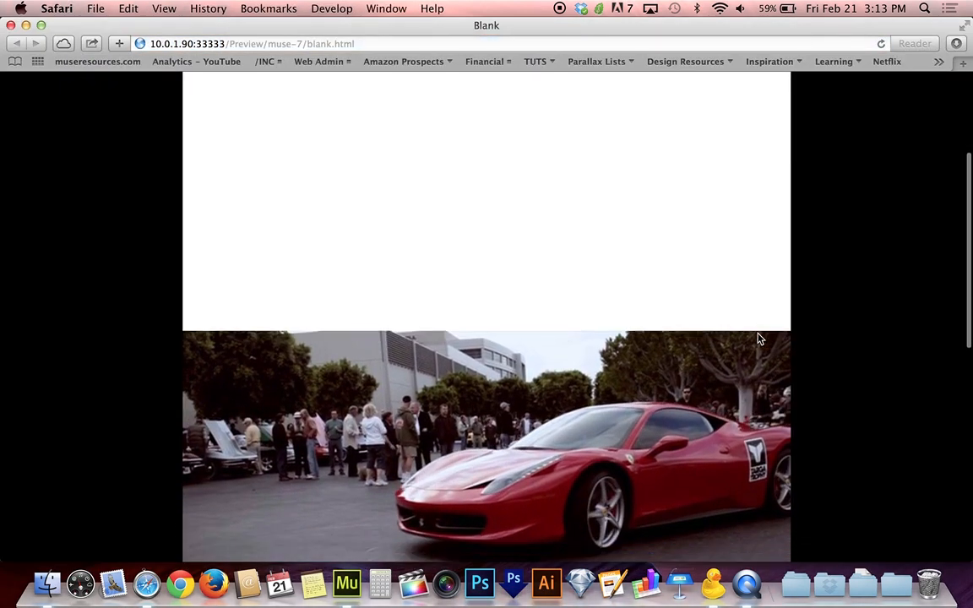
pyautogui.scroll(1, 731, 305)
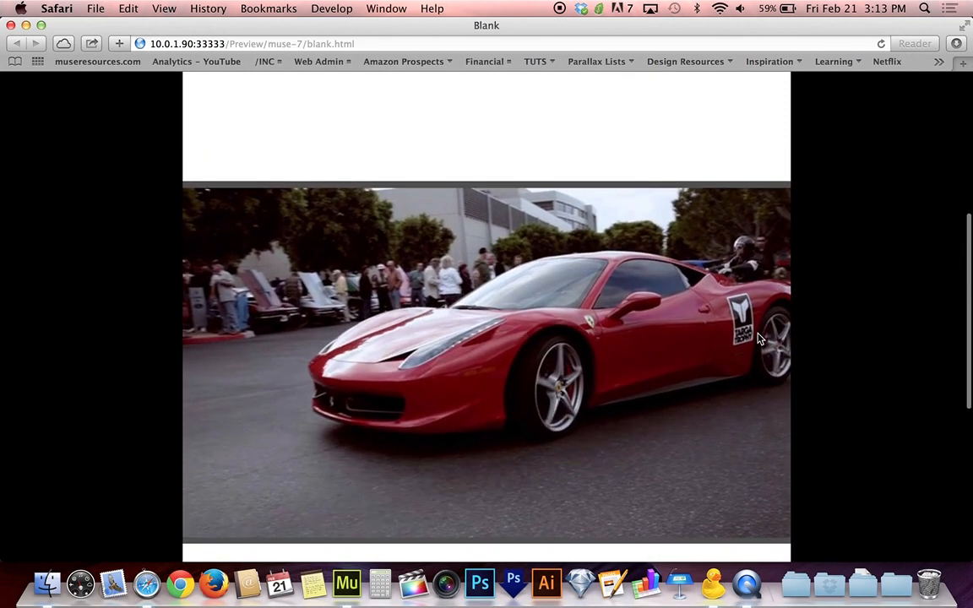
pyautogui.scroll(3, 701, 266)
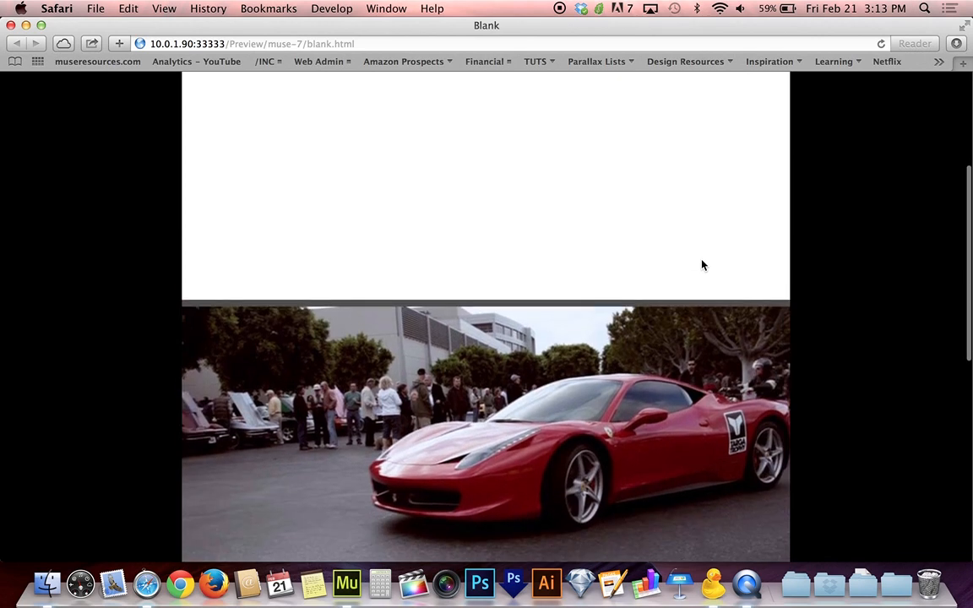
pyautogui.scroll(1, 701, 266)
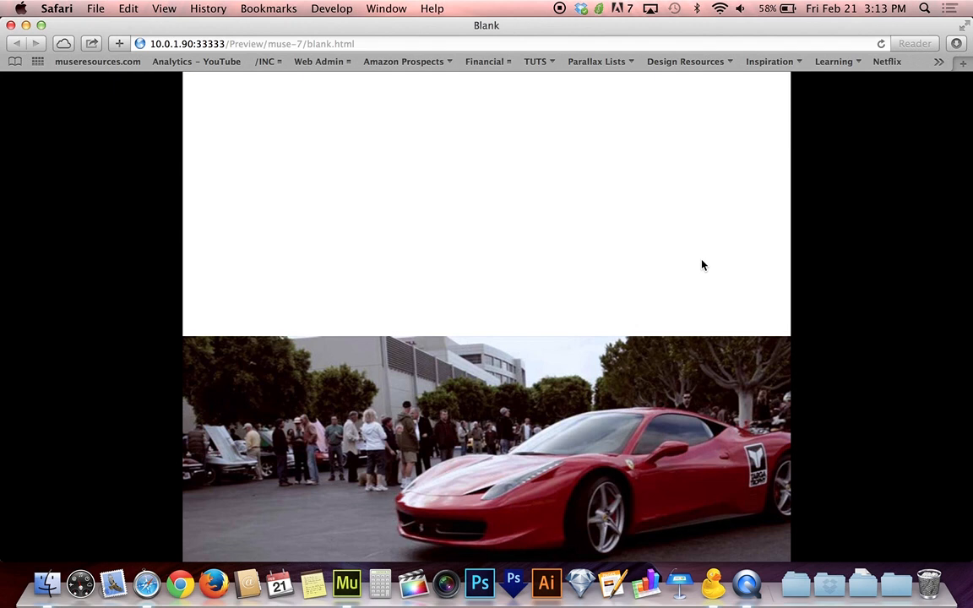
pyautogui.scroll(-2, 802, 267)
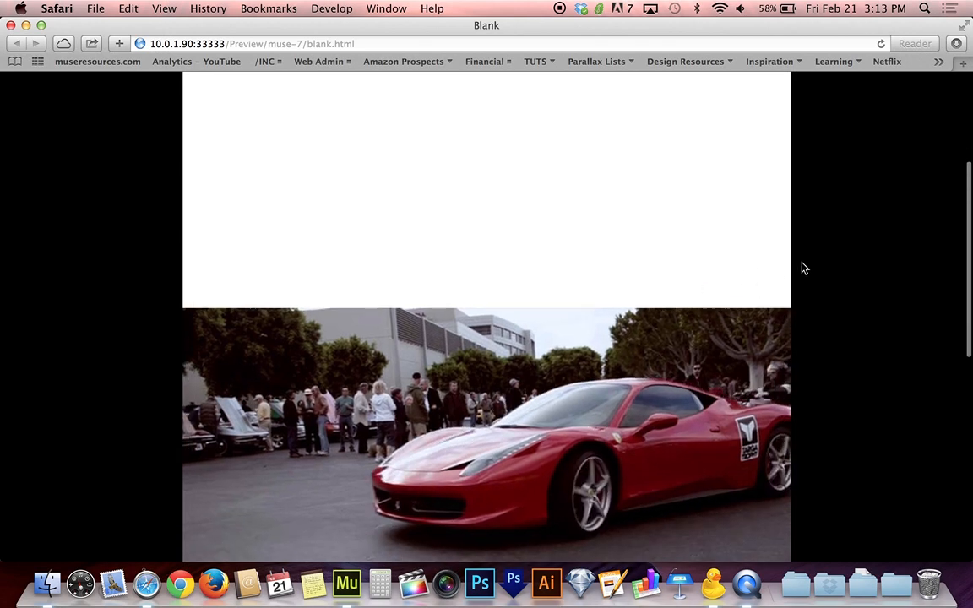
pyautogui.scroll(-1, 804, 268)
pyautogui.scroll(1, 804, 268)
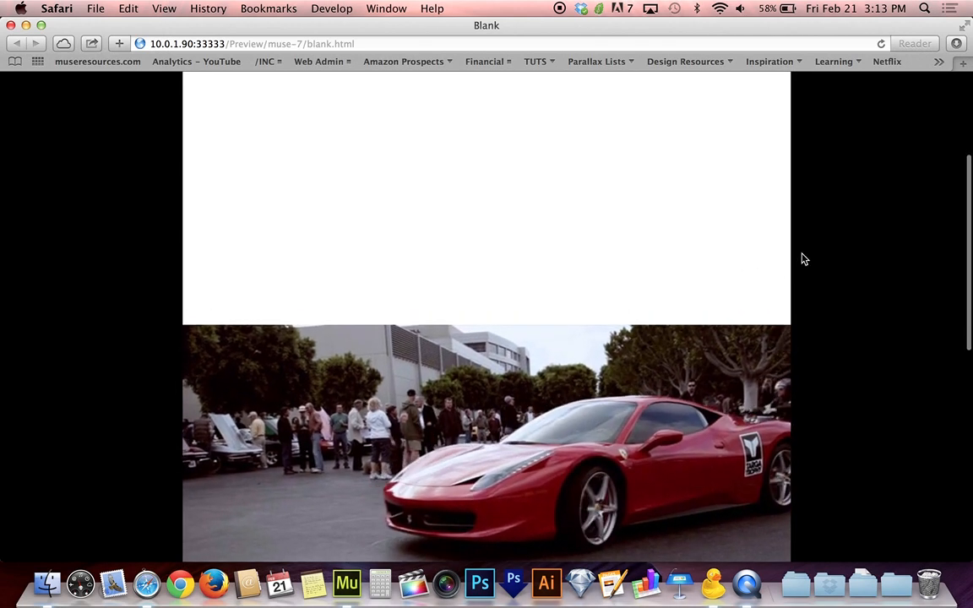
# - Scroll the preview to the page end and back to check the slideshow's last frames, and close the preview
pyautogui.scroll(-7, 805, 259)
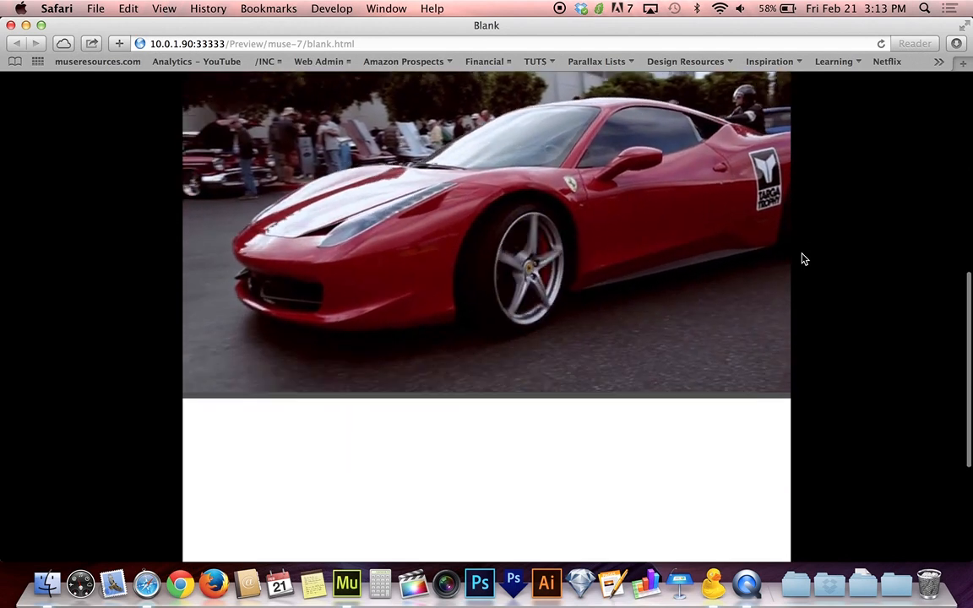
pyautogui.scroll(-8, 804, 259)
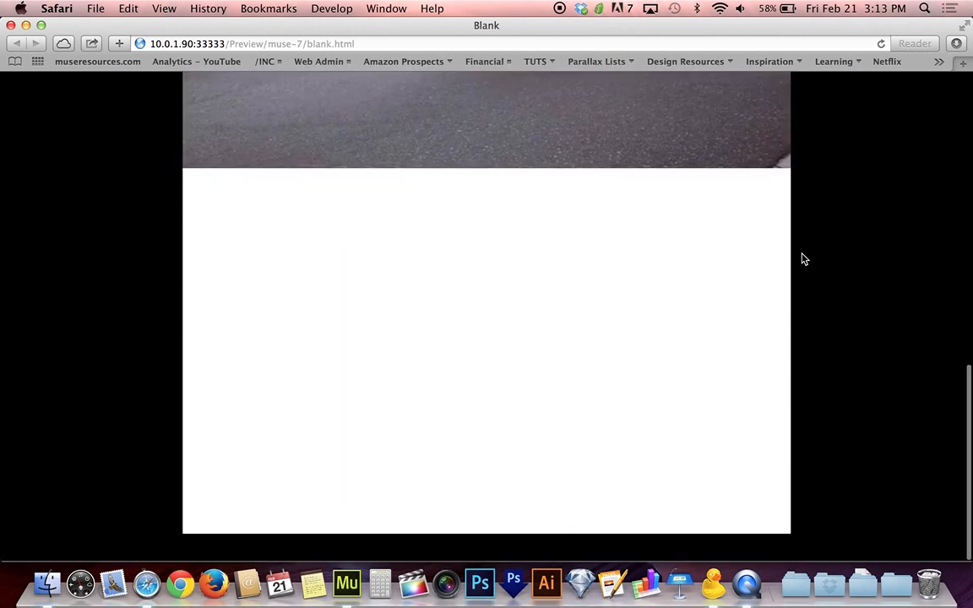
pyautogui.scroll(1, 804, 259)
pyautogui.scroll(-1, 804, 260)
pyautogui.scroll(1, 805, 260)
pyautogui.scroll(-1, 804, 260)
pyautogui.scroll(1, 804, 260)
pyautogui.scroll(-1, 804, 259)
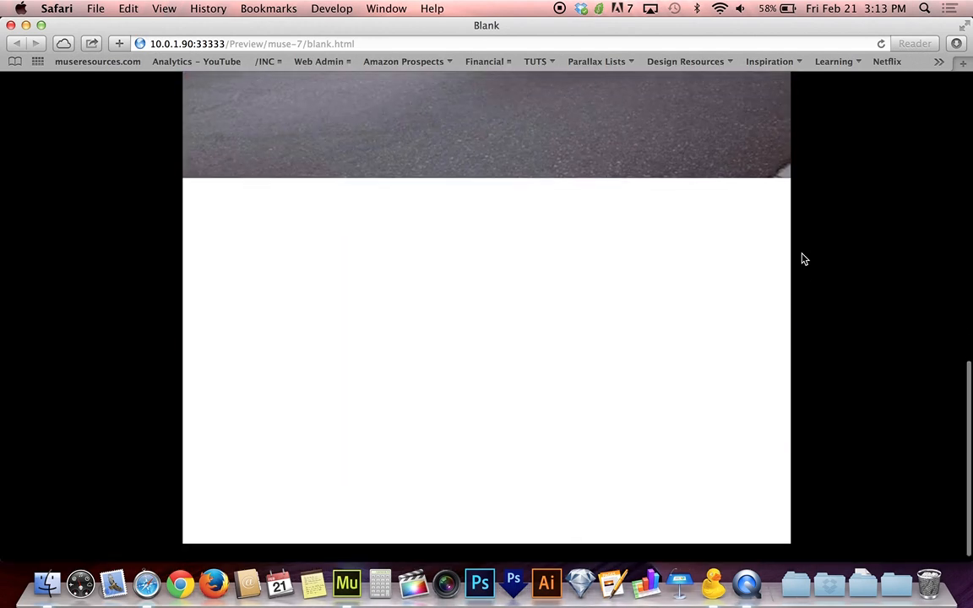
pyautogui.scroll(1, 804, 259)
pyautogui.scroll(-1, 804, 260)
pyautogui.scroll(3, 804, 259)
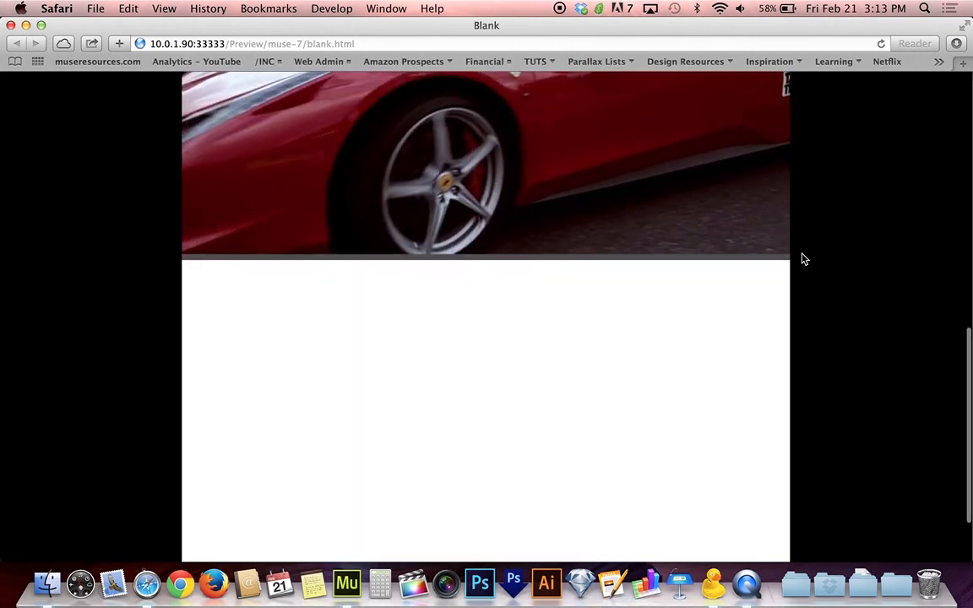
pyautogui.scroll(-1, 804, 259)
pyautogui.scroll(1, 805, 259)
pyautogui.scroll(-1, 804, 260)
pyautogui.scroll(1, 805, 260)
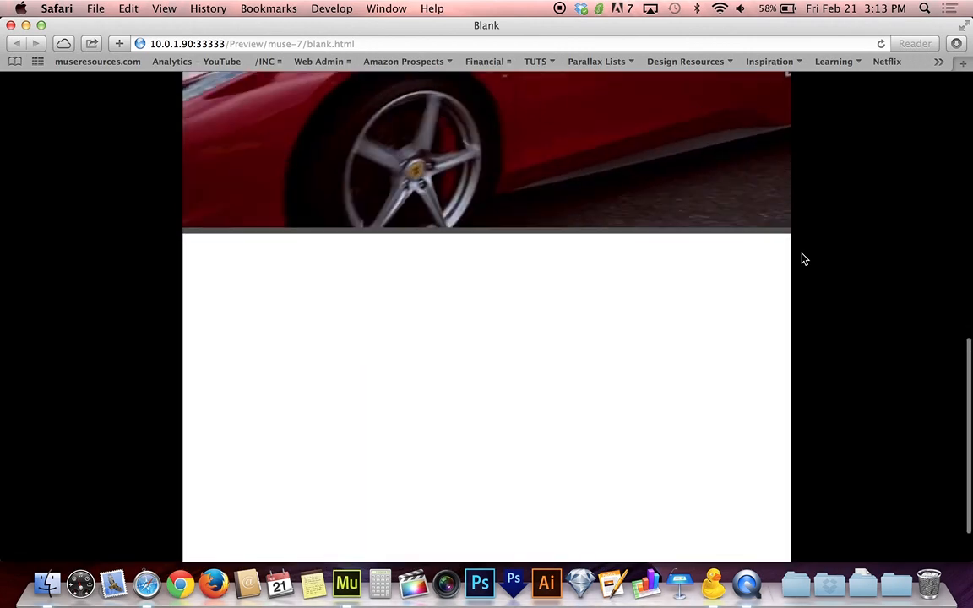
pyautogui.scroll(-1, 804, 259)
pyautogui.scroll(2, 804, 260)
pyautogui.press('super+w')
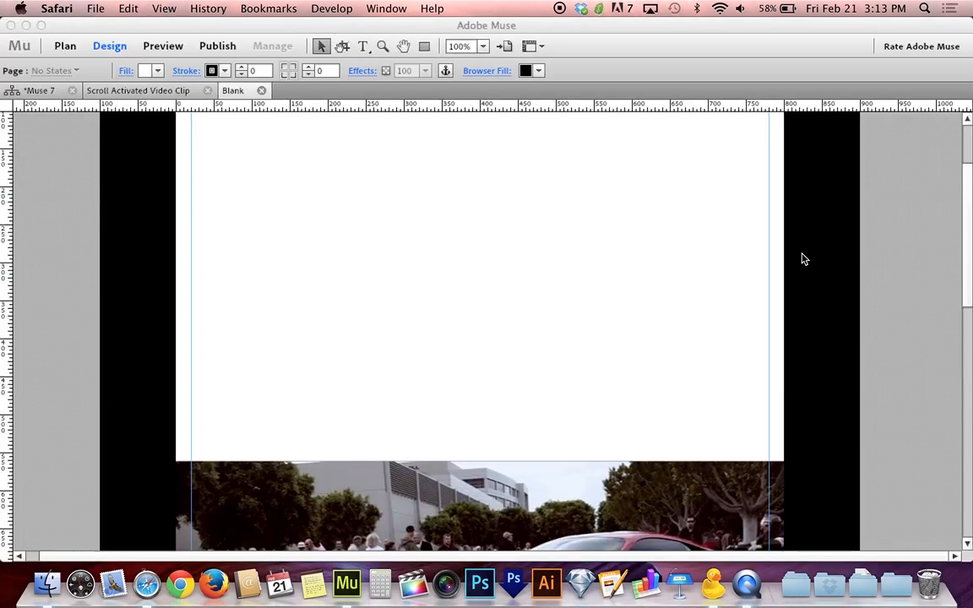
# - Select the slideshow and set its scroll effect key position to 150 px
pyautogui.click(500, 434)
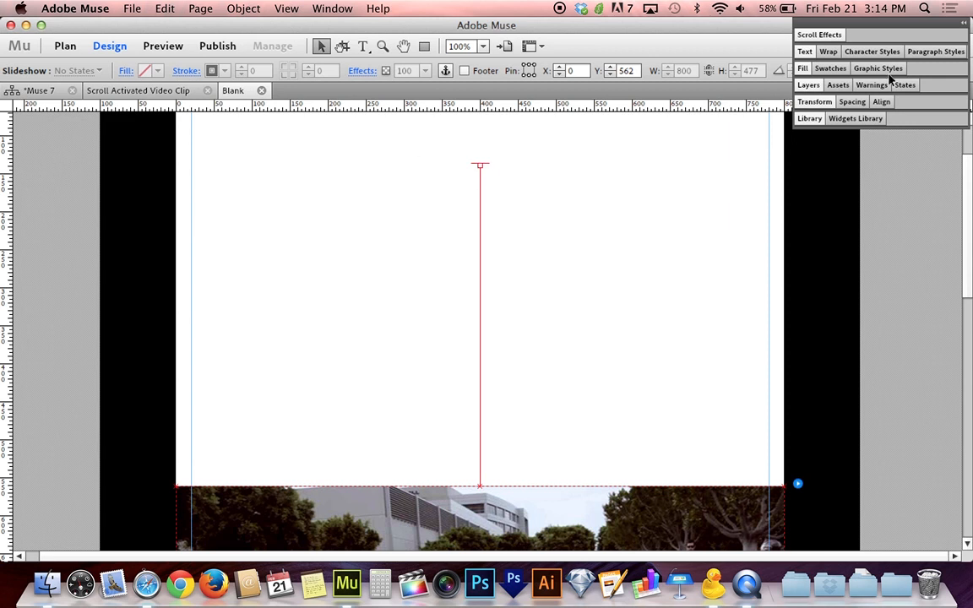
pyautogui.click(817, 35)
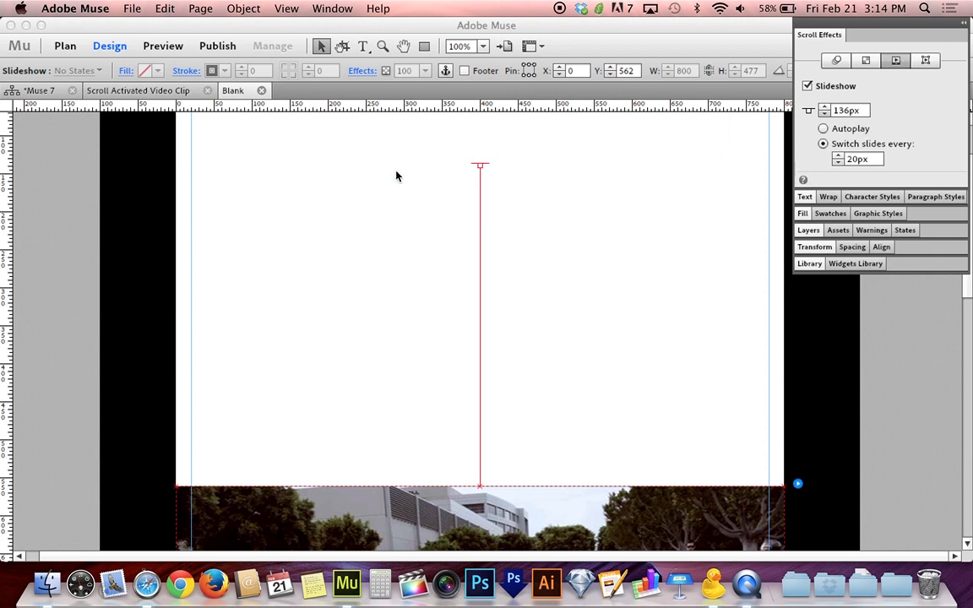
pyautogui.click(480, 165)
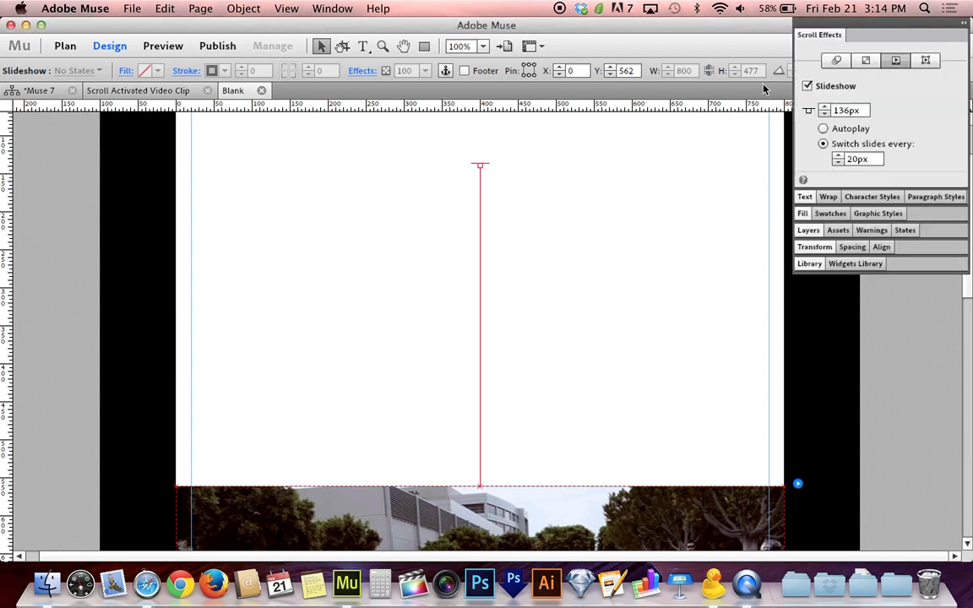
pyautogui.click(845, 111)
pyautogui.write('15')
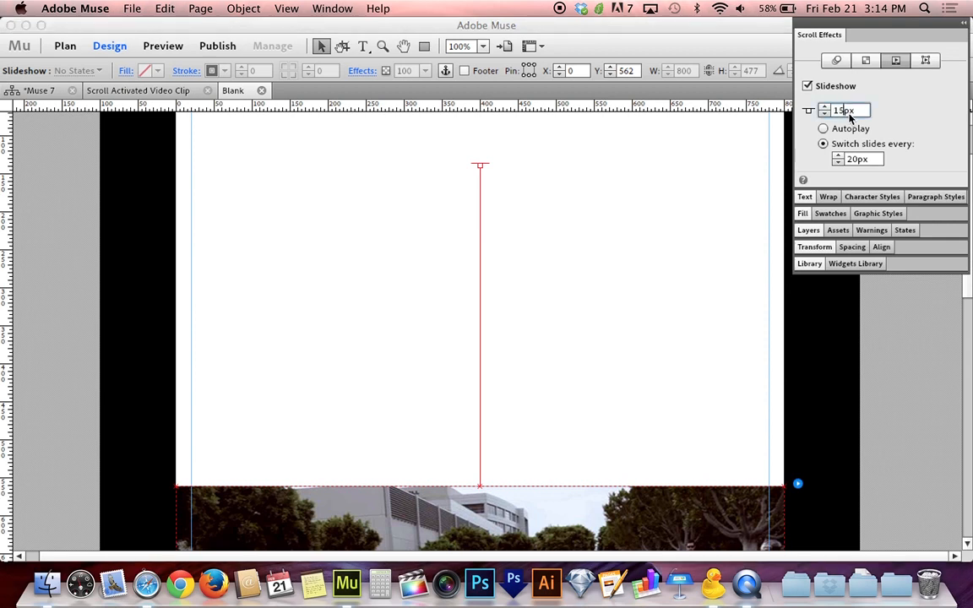
pyautogui.write('0')
pyautogui.press('Return')
# - Examine the page between the slideshow's key position and the page bottom to judge the available scroll distance
pyautogui.scroll(-5, 638, 272)
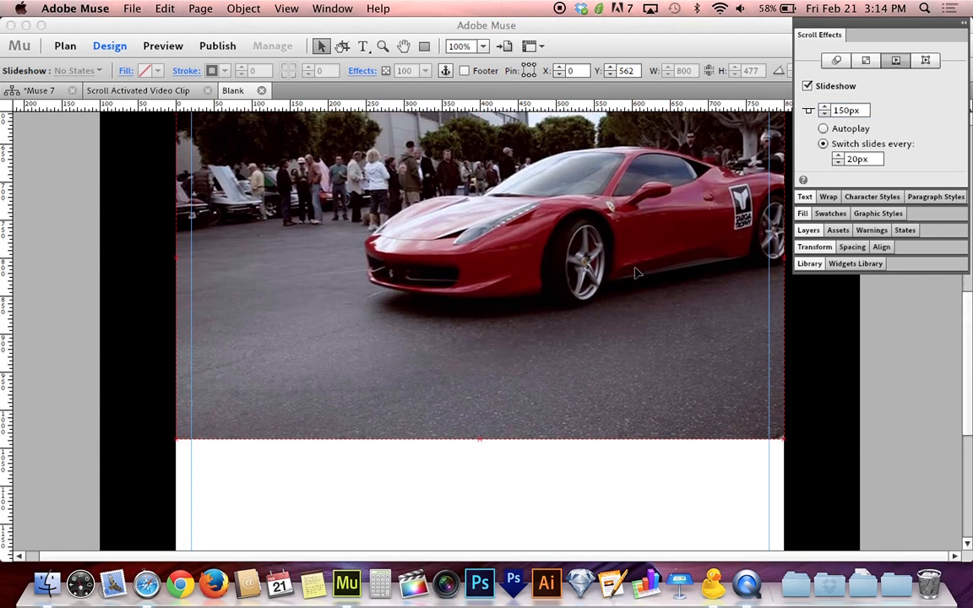
pyautogui.scroll(-5, 638, 272)
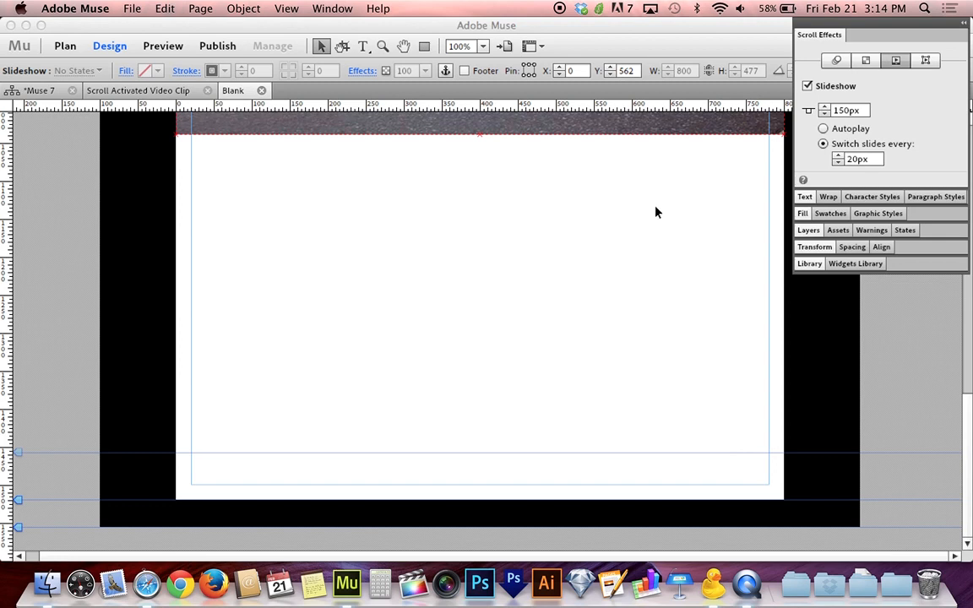
pyautogui.scroll(10, 675, 282)
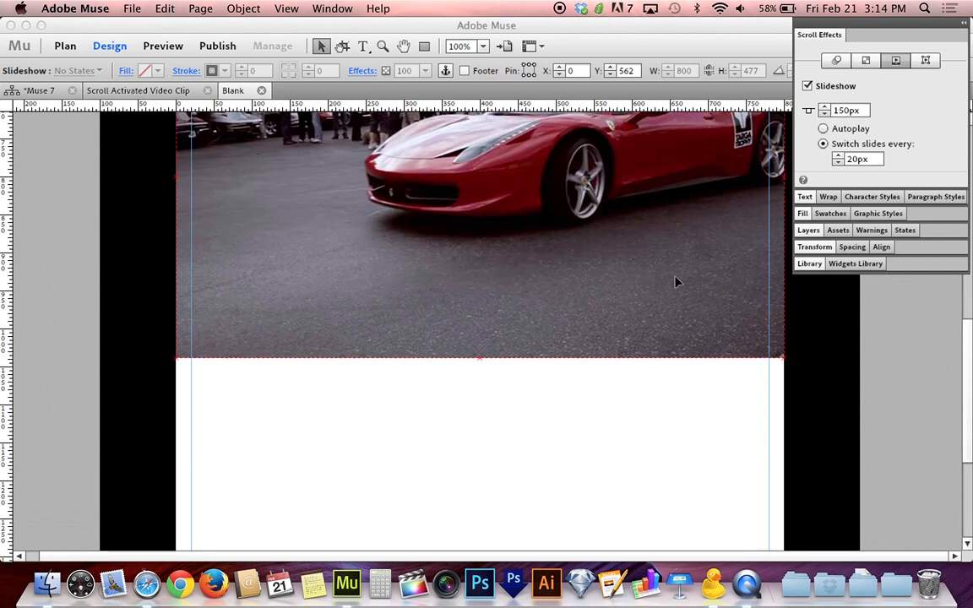
pyautogui.scroll(3, 676, 282)
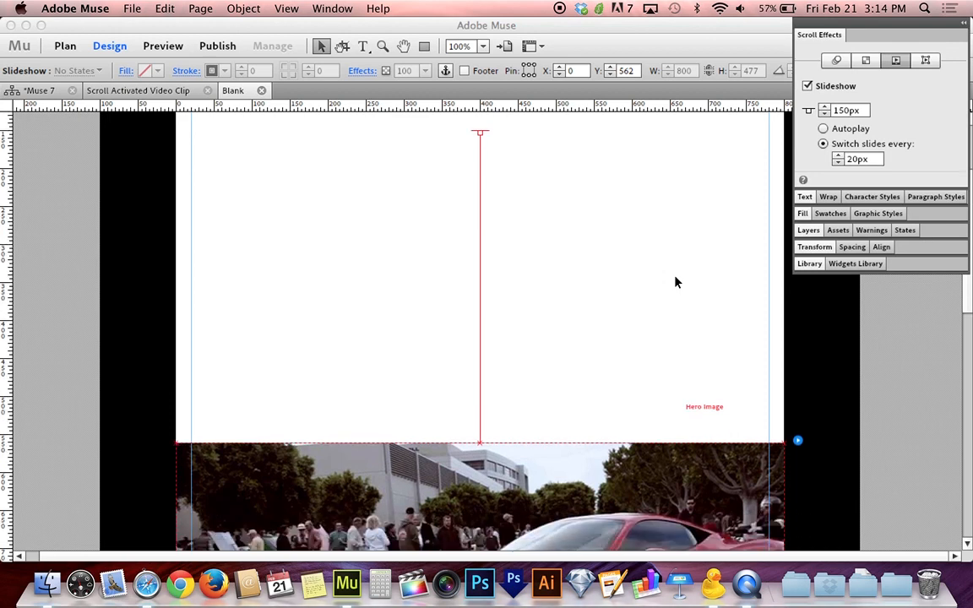
pyautogui.scroll(-8, 676, 282)
pyautogui.scroll(10, 676, 282)
pyautogui.scroll(-2, 676, 282)
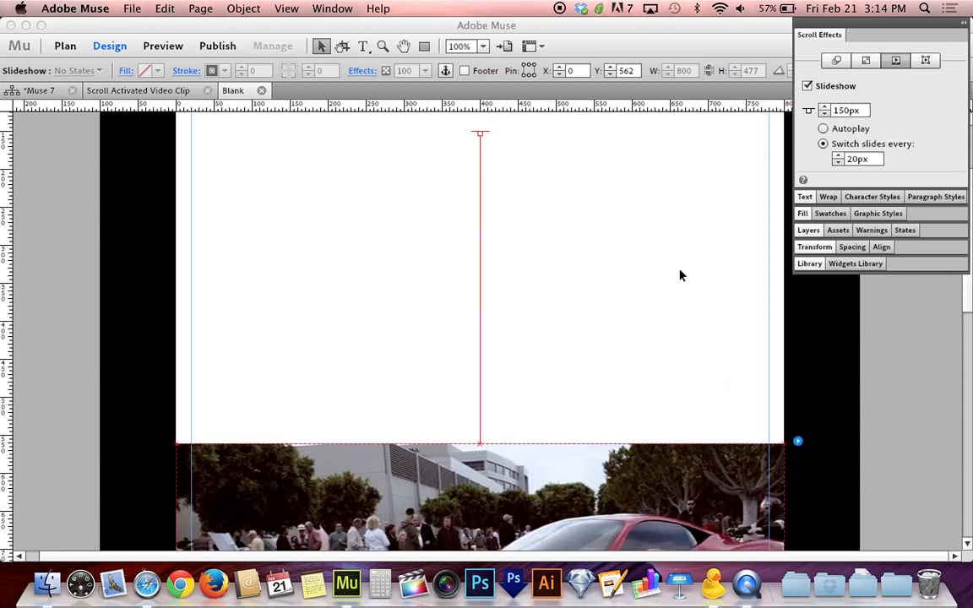
# - Open the 458 Sequence folder from the desktop and move its window fully into view to check the image count
pyautogui.press('F11')
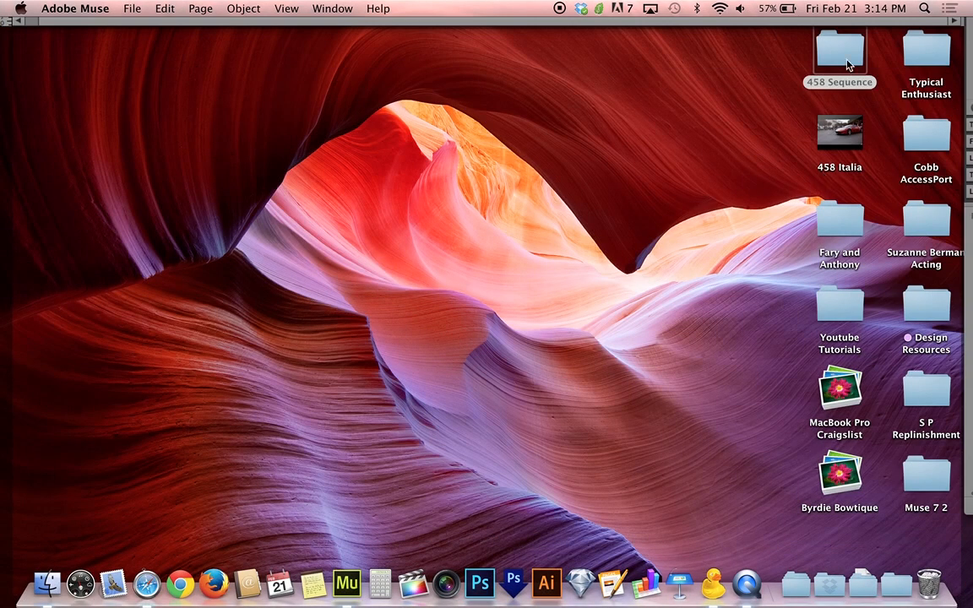
pyautogui.doubleClick(848, 61)
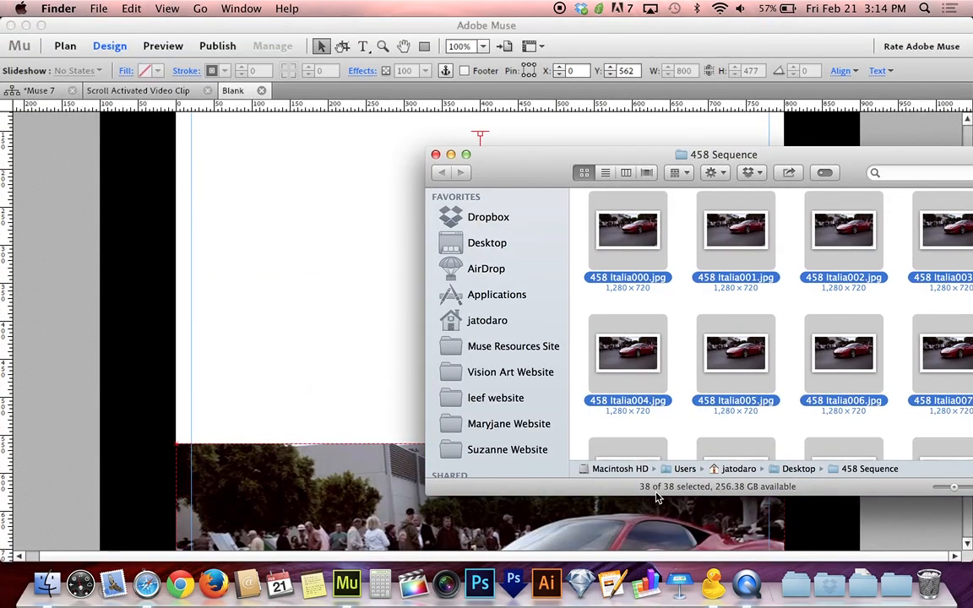
pyautogui.moveTo(658, 498); pyautogui.dragTo(431, 487)
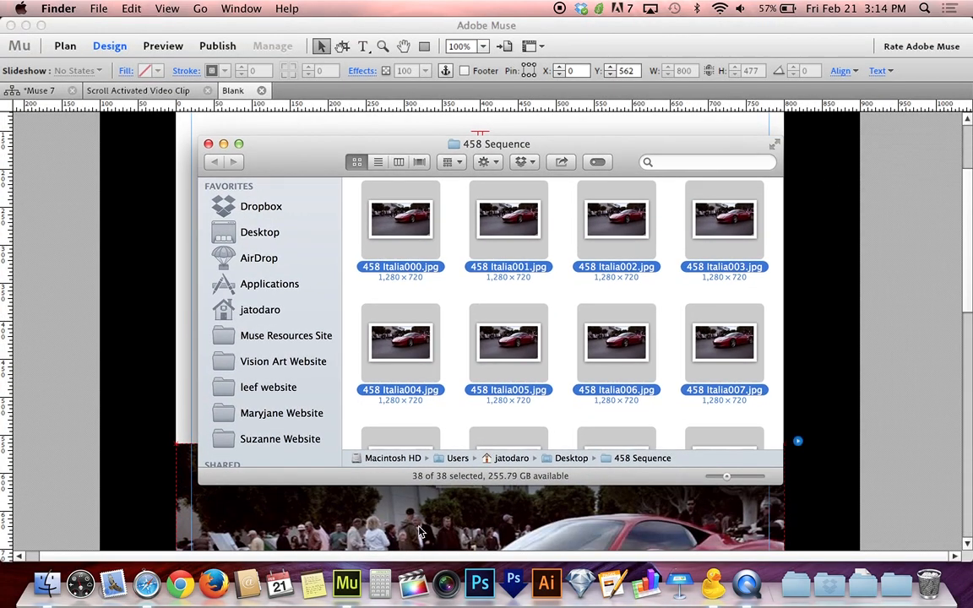
# - Divide 900 by 38 in Calculator to find the slide-switching interval, and close Calculator and the 458 Sequence folder
pyautogui.click(380, 583)
pyautogui.write('9')
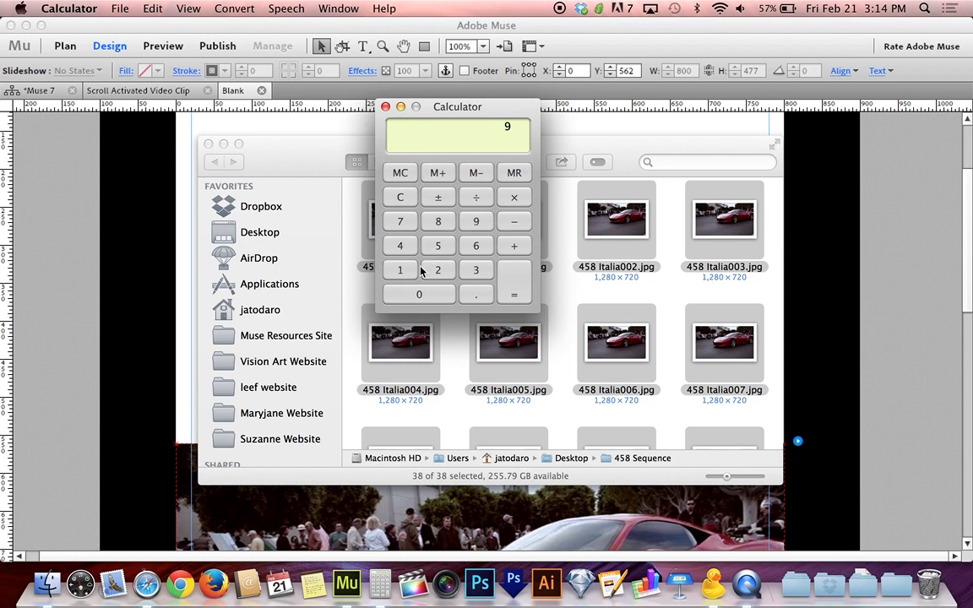
pyautogui.click(410, 297)
pyautogui.click(478, 197)
pyautogui.write('3.6842105263157')
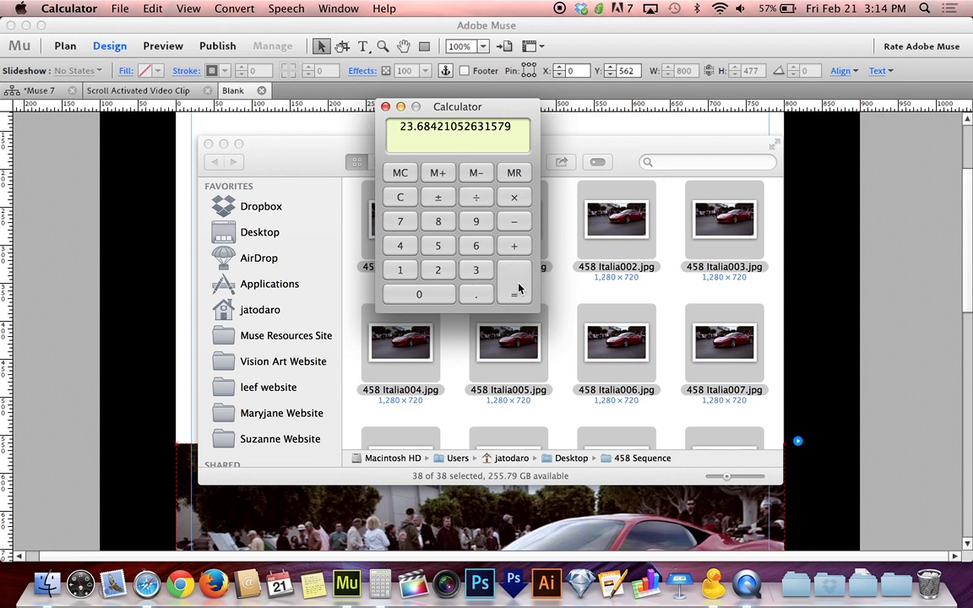
pyautogui.click(386, 107)
pyautogui.click(209, 144)
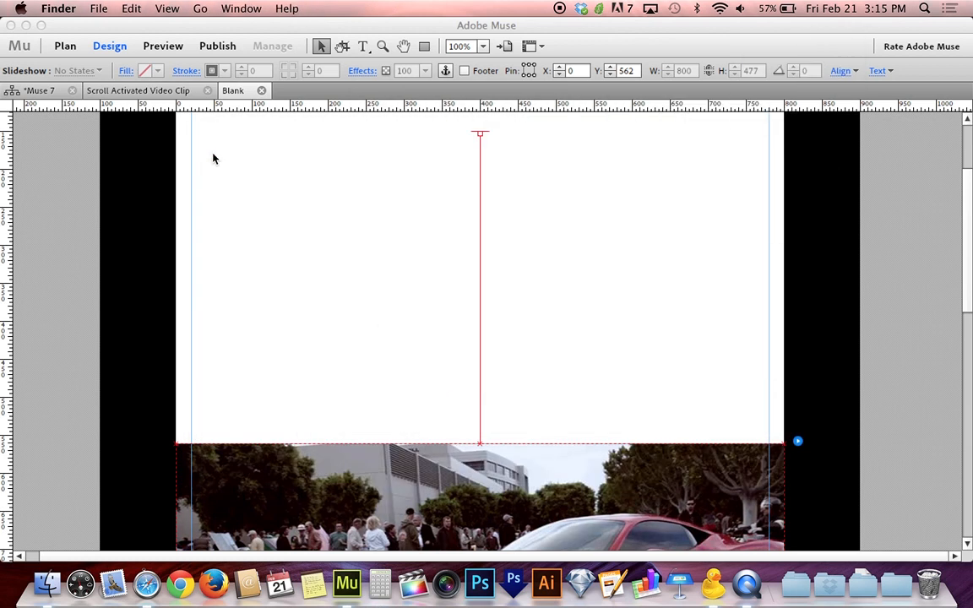
# - Set the slideshow's scroll effect to switch slides every 24 px and deselect the slideshow
pyautogui.click(537, 491)
pyautogui.click(663, 370)
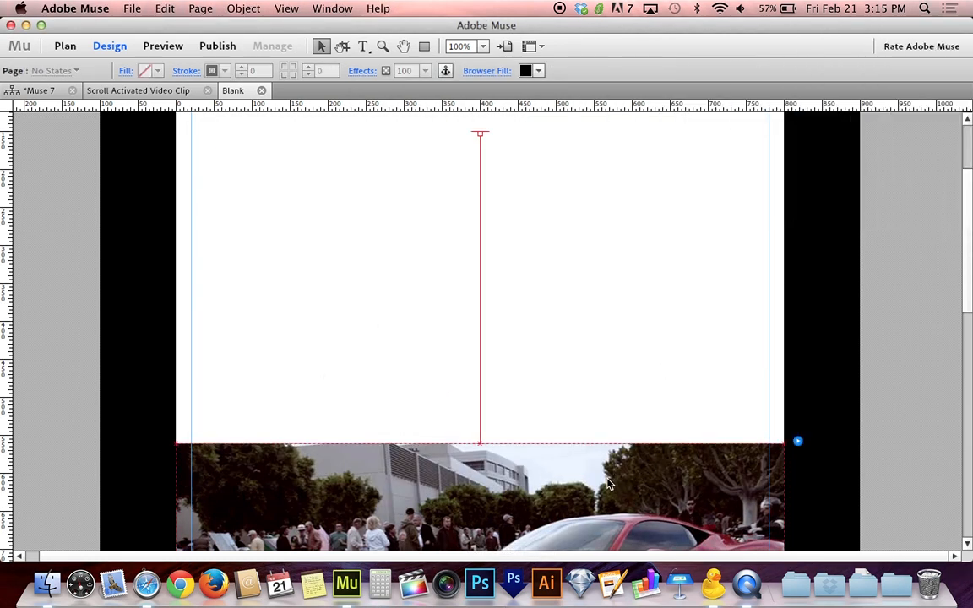
pyautogui.click(608, 483)
pyautogui.doubleClick(856, 161)
pyautogui.press('Right')
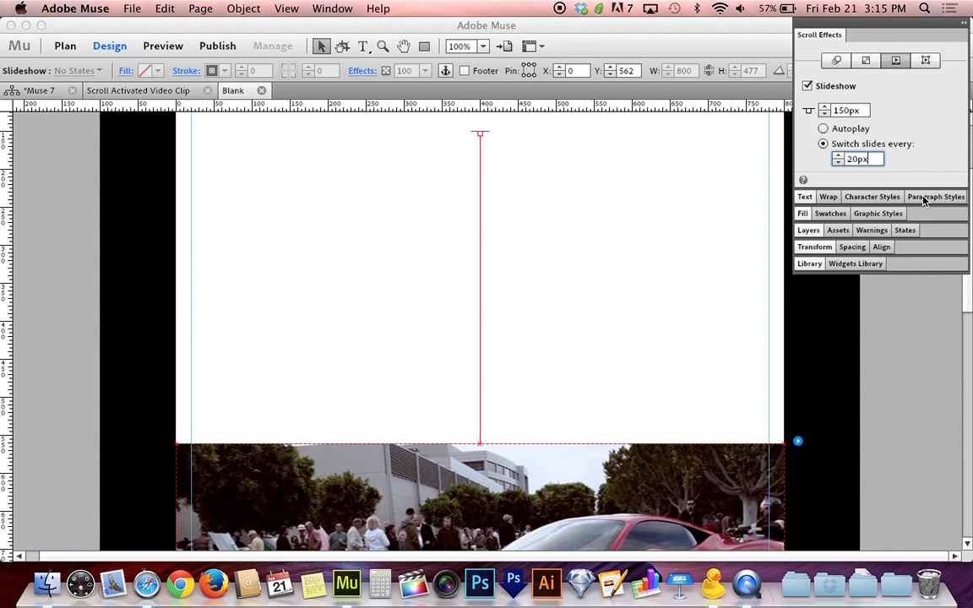
pyautogui.press('Left')
pyautogui.press('Left')
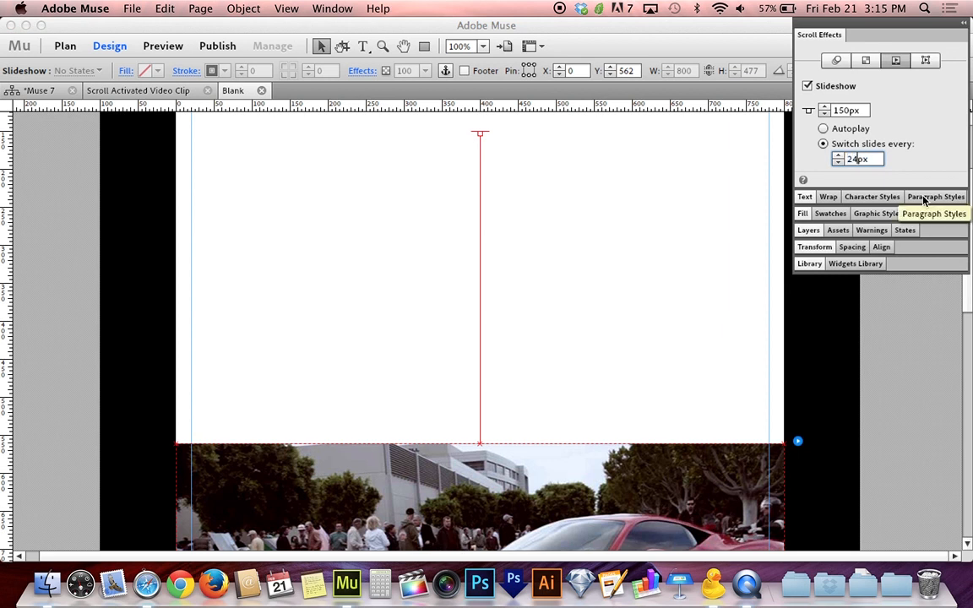
pyautogui.click(537, 223)
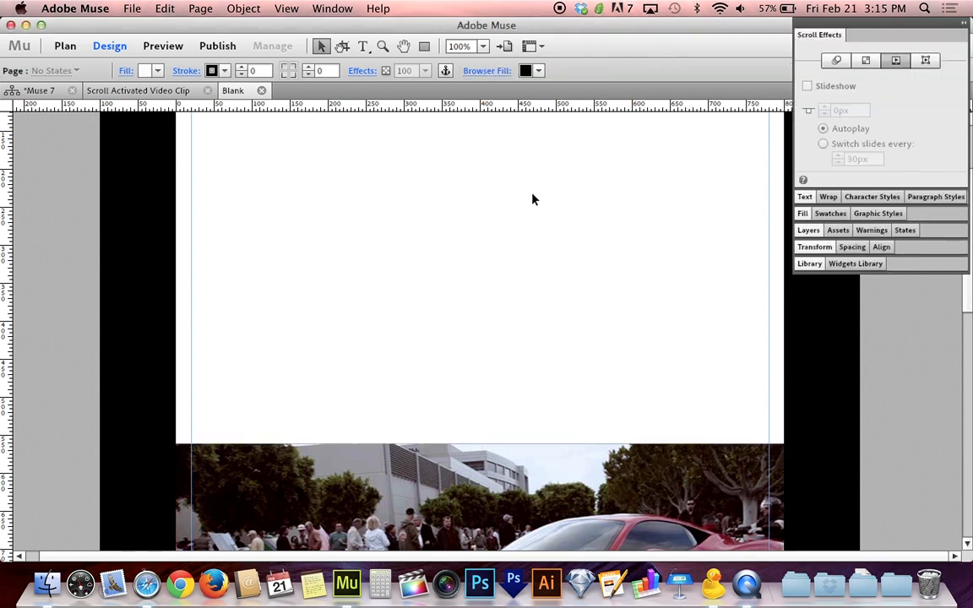
# - Preview the Blank page in the browser, check the slideshow's frame changes while scrolling both ways, and close the preview
pyautogui.press('super+alt+e')
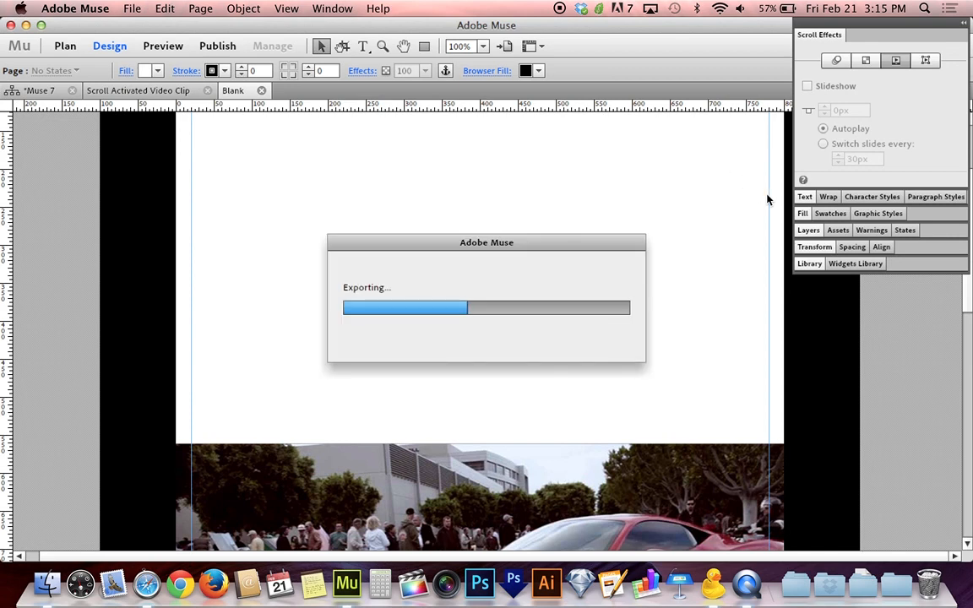
pyautogui.scroll(-5, 768, 199)
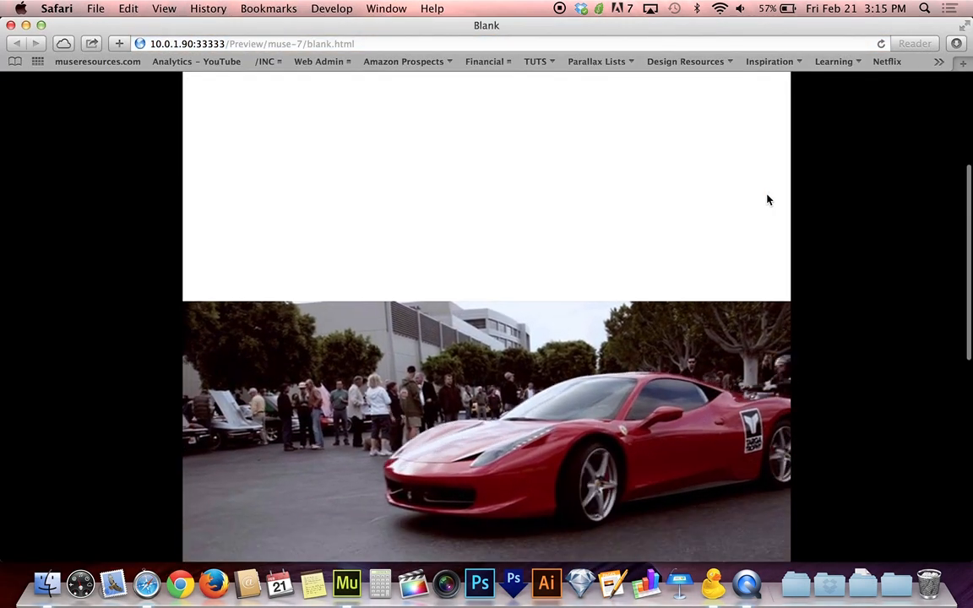
pyautogui.scroll(-10, 768, 199)
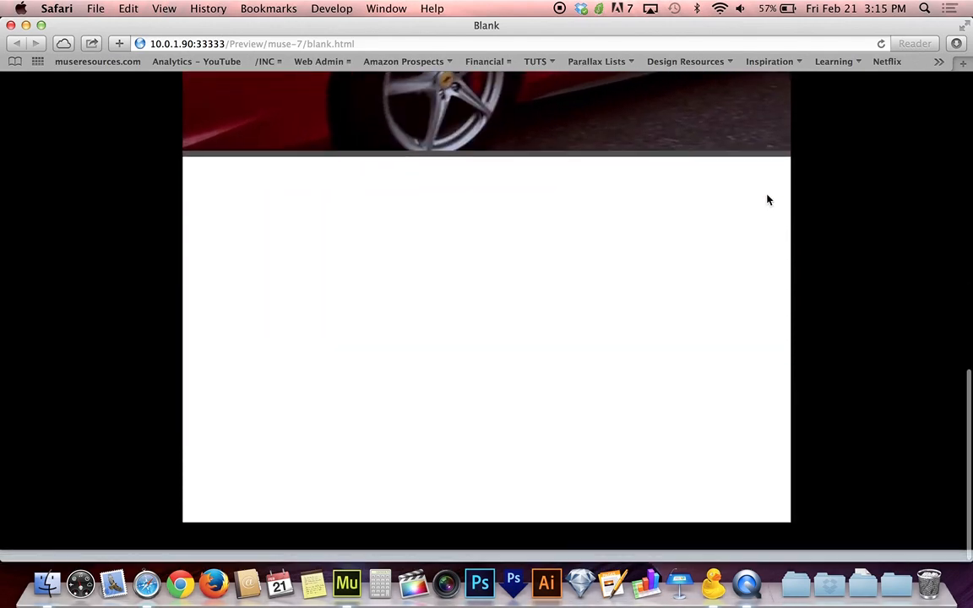
pyautogui.scroll(2, 768, 199)
pyautogui.scroll(-2, 768, 199)
pyautogui.scroll(6, 768, 200)
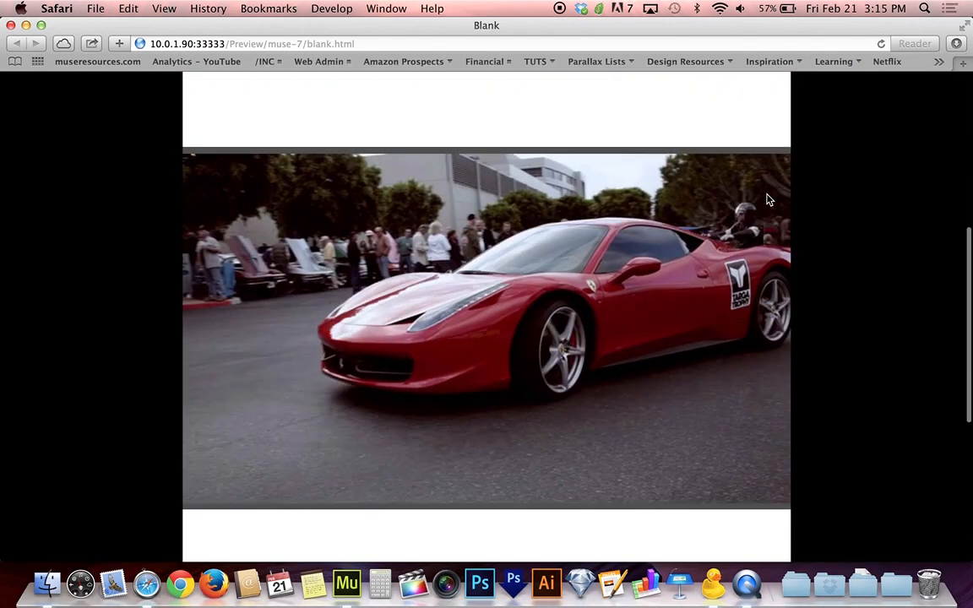
pyautogui.scroll(-4, 768, 199)
pyautogui.scroll(2, 768, 200)
pyautogui.scroll(-3, 768, 199)
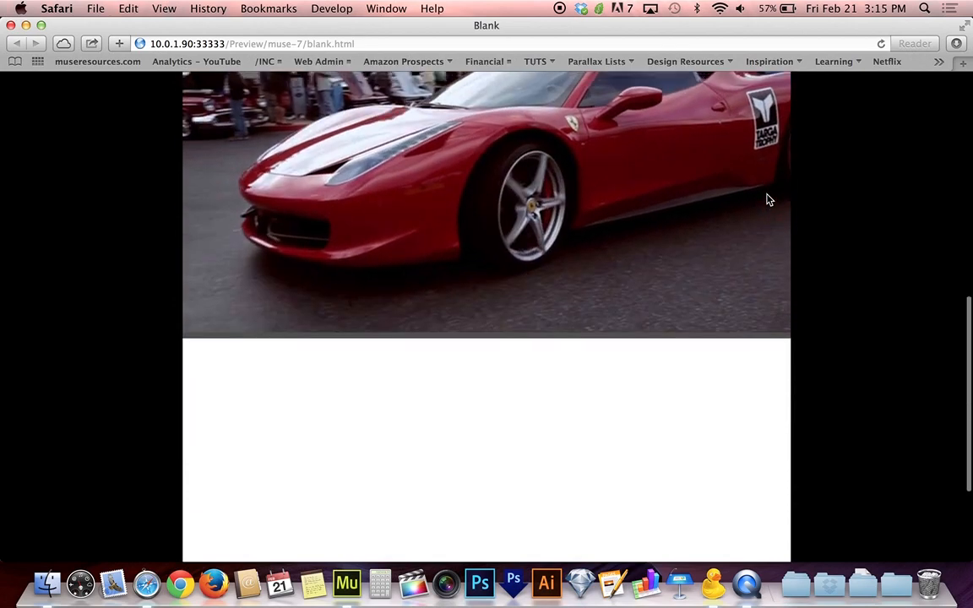
pyautogui.scroll(4, 768, 199)
pyautogui.scroll(-4, 768, 199)
pyautogui.scroll(3, 768, 199)
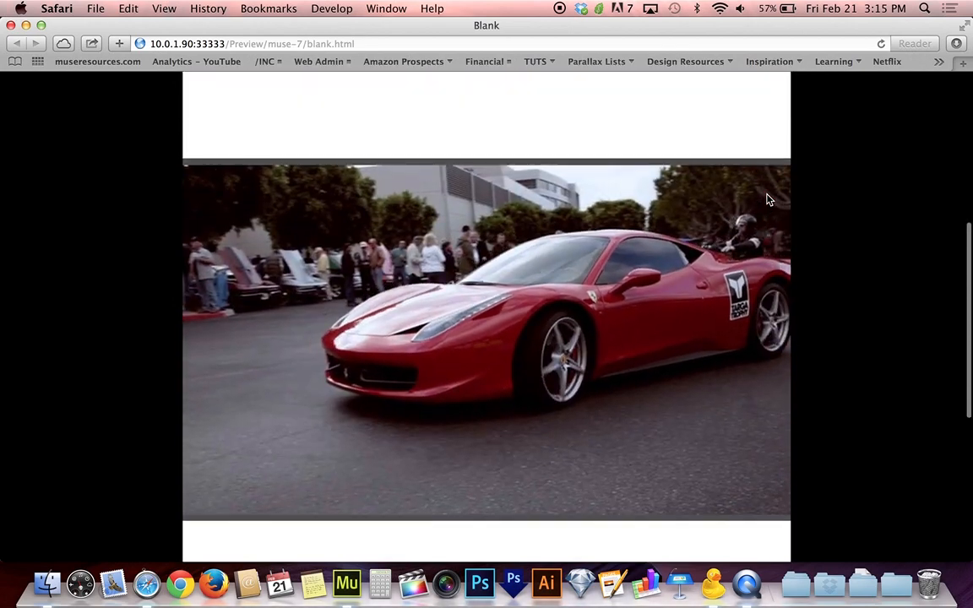
pyautogui.scroll(-4, 768, 199)
pyautogui.scroll(4, 768, 199)
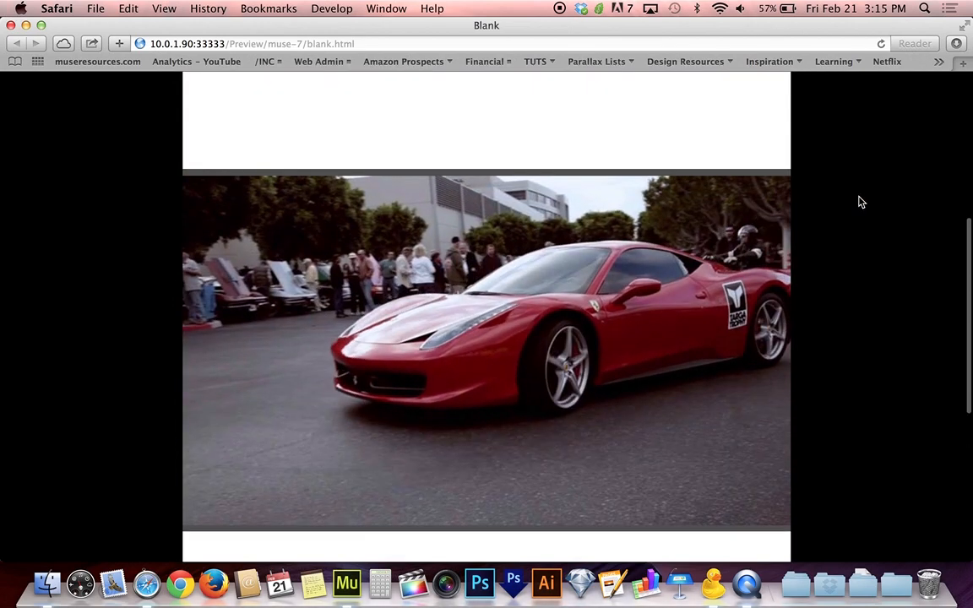
pyautogui.press('super+w')
pyautogui.click(468, 294)
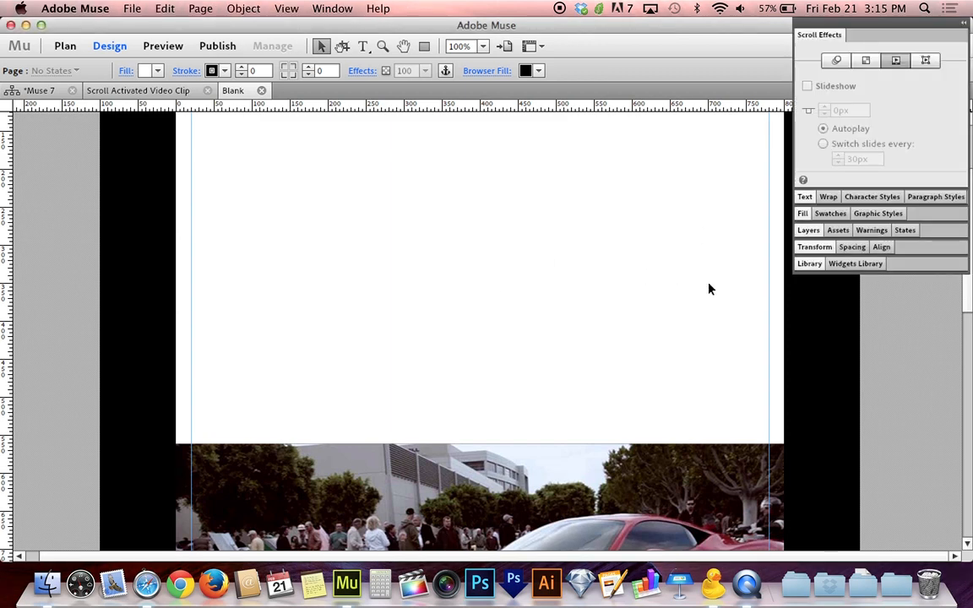
# - Collapse the scroll effect settings and switch to the Scroll Activated Video Clip page
pyautogui.scroll(-6, 749, 315)
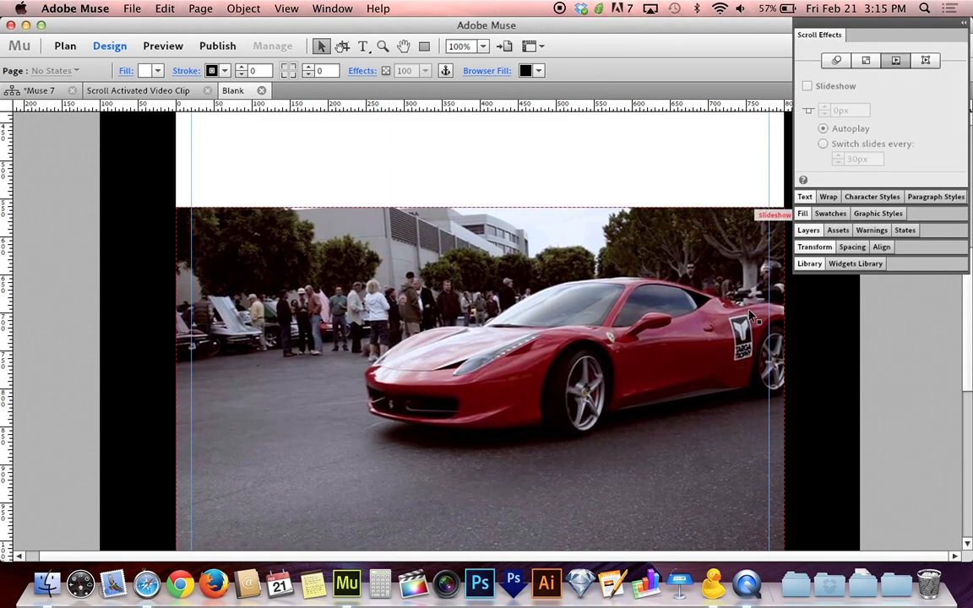
pyautogui.scroll(-2, 751, 315)
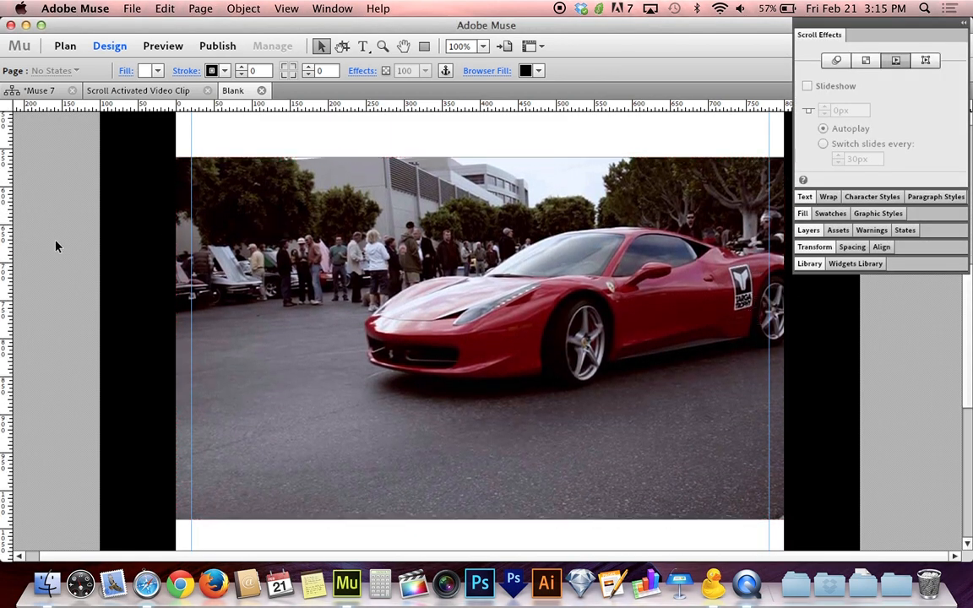
pyautogui.scroll(-2, 55, 245)
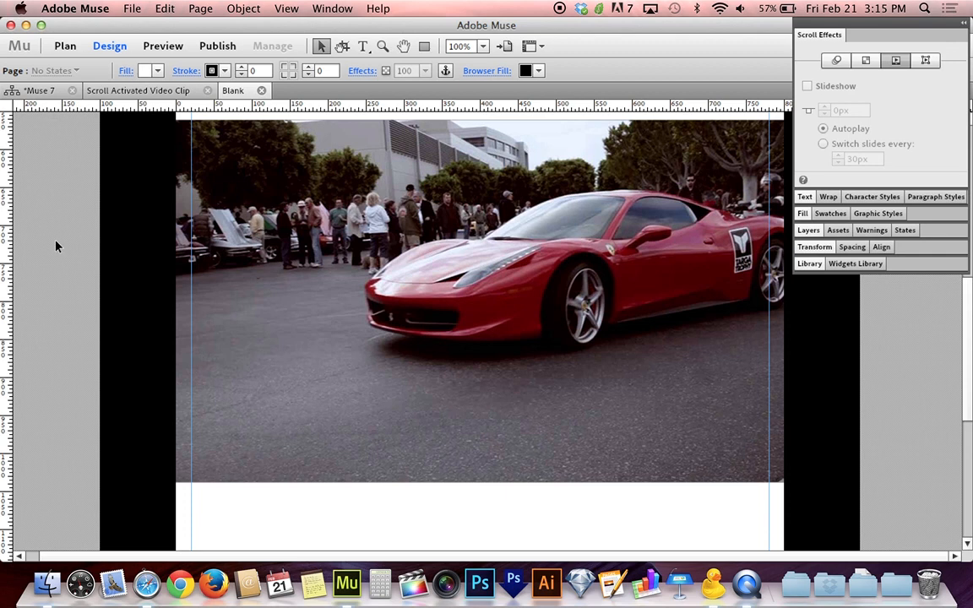
pyautogui.scroll(2, 56, 246)
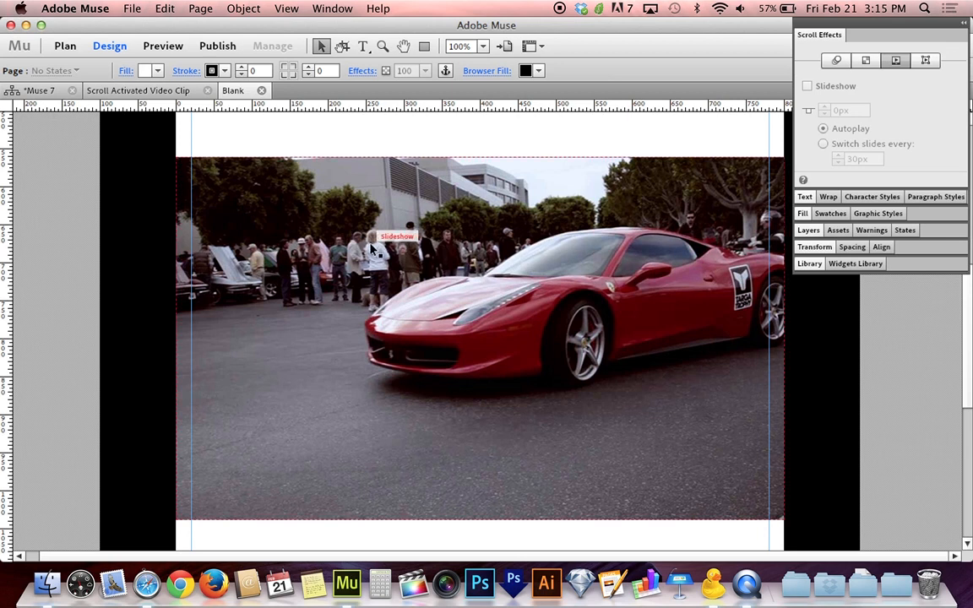
pyautogui.click(817, 36)
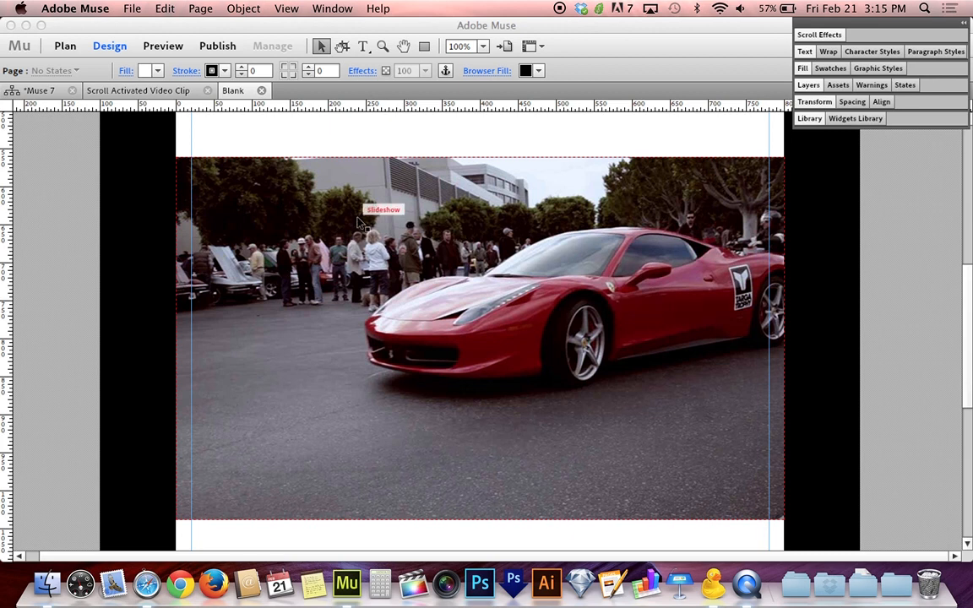
pyautogui.click(157, 93)
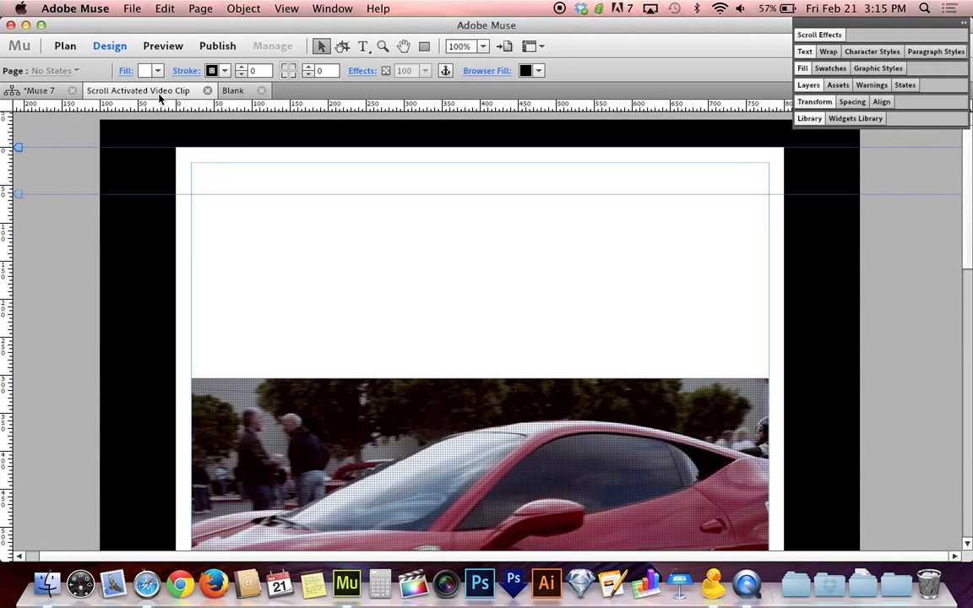
# - Move the dot-pattern overlay rectangle off the car slideshow and delete it
pyautogui.scroll(-5, 226, 200)
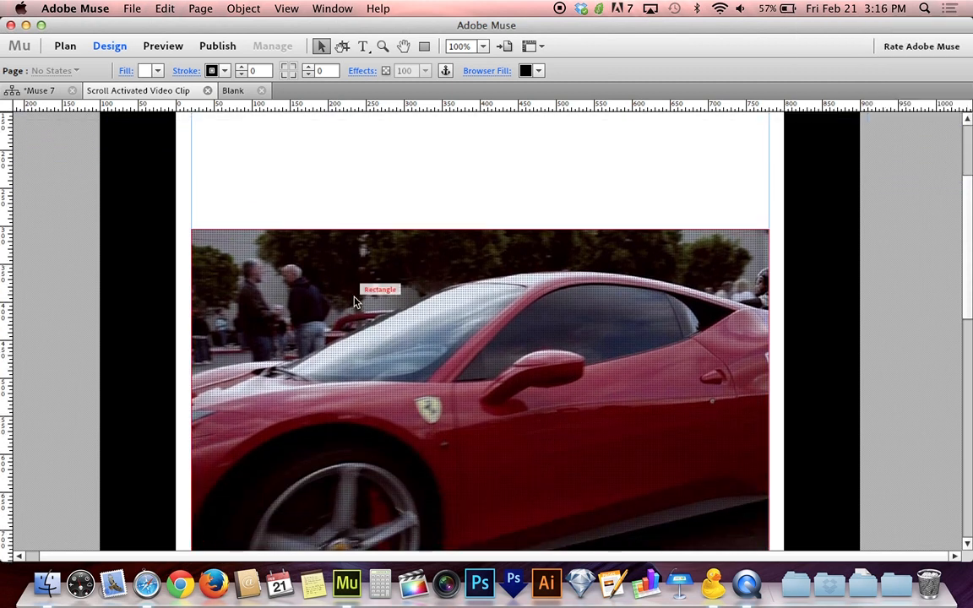
pyautogui.click(355, 302)
pyautogui.scroll(-2, 354, 301)
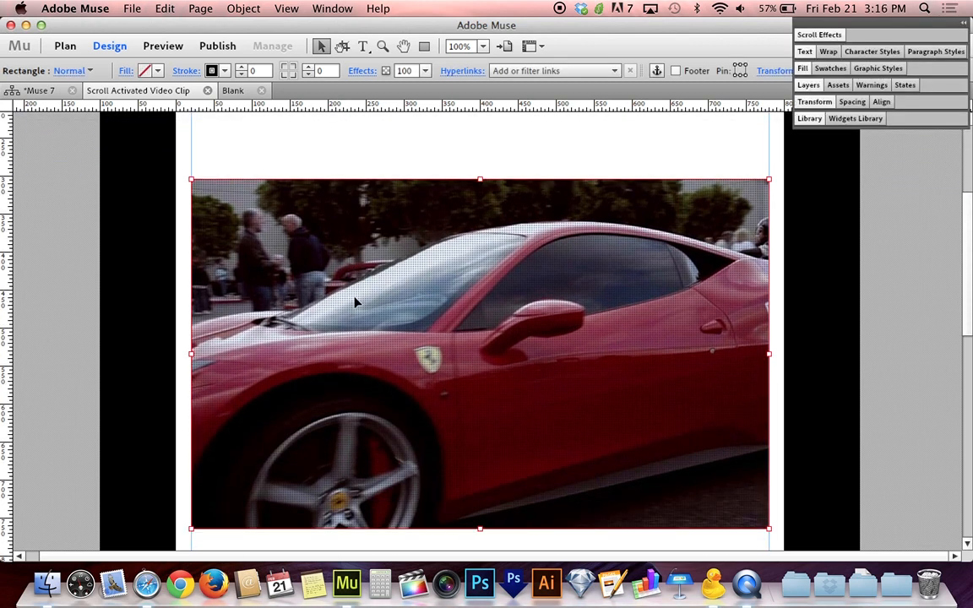
pyautogui.click(295, 172)
pyautogui.moveTo(304, 263); pyautogui.dragTo(347, 281)
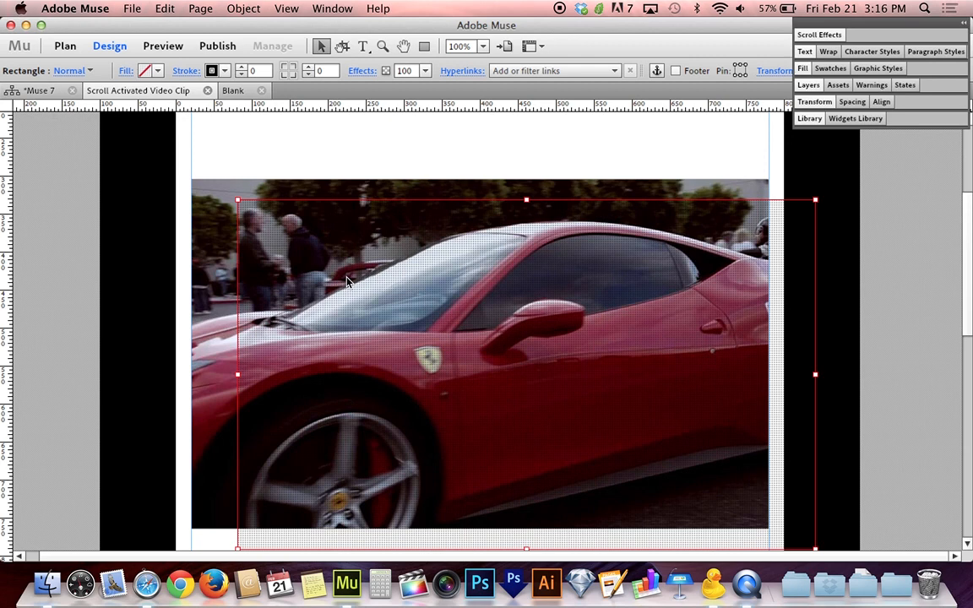
pyautogui.click(315, 165)
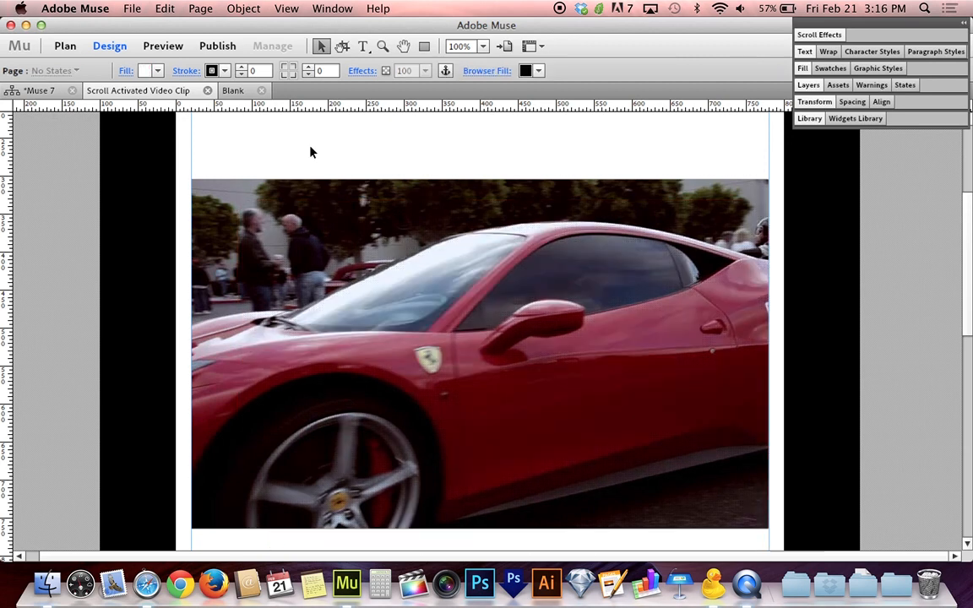
# - Preview the Scroll Activated Video Clip page in the browser to check the slideshow's image quality without the overlay, and close the preview
pyautogui.press('super+shift+e')
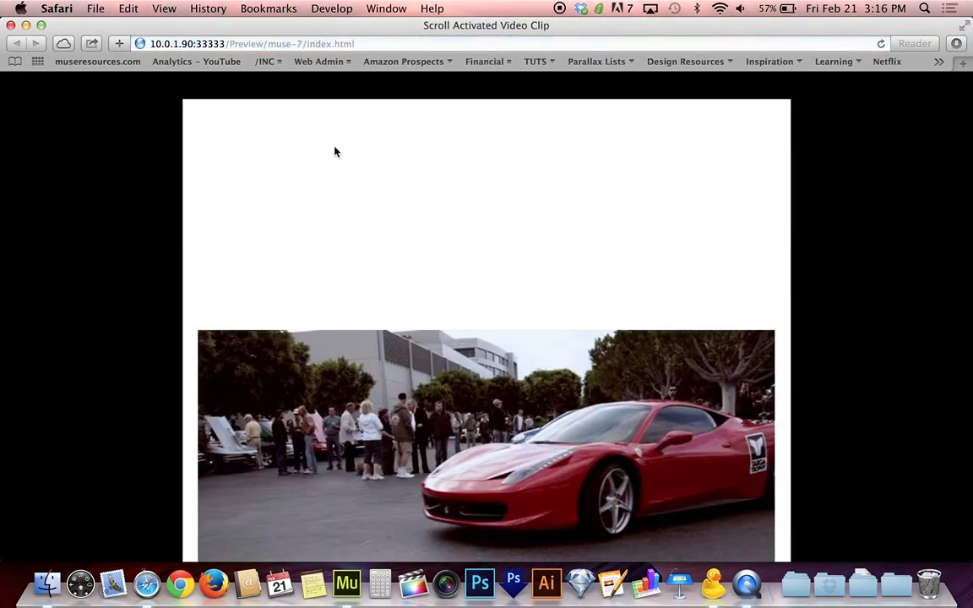
pyautogui.scroll(-5, 775, 235)
pyautogui.scroll(1, 775, 235)
pyautogui.scroll(-1, 775, 235)
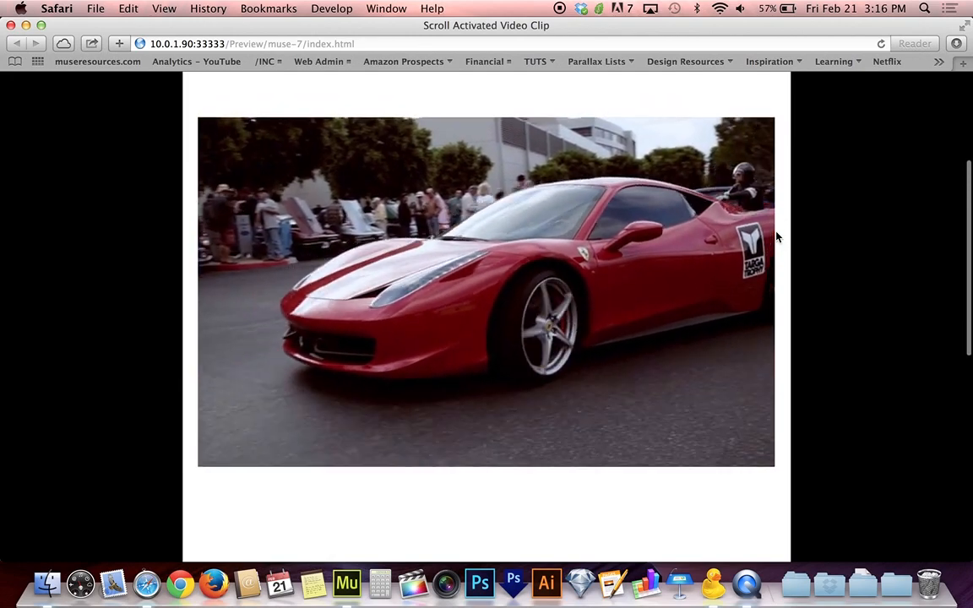
pyautogui.scroll(3, 777, 236)
pyautogui.scroll(-2, 778, 237)
pyautogui.scroll(1, 777, 237)
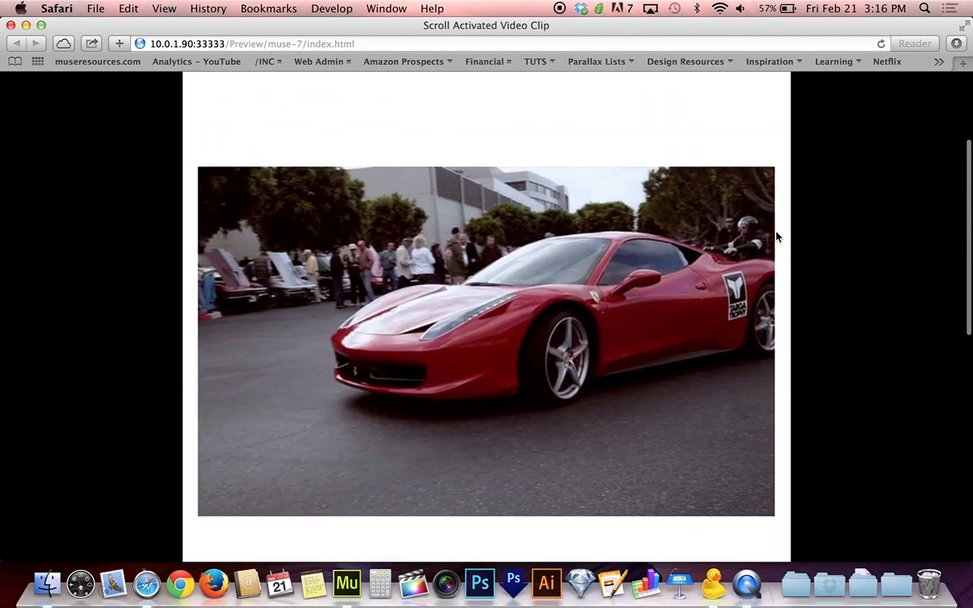
pyautogui.press('super+w')
pyautogui.scroll(1, 486, 241)
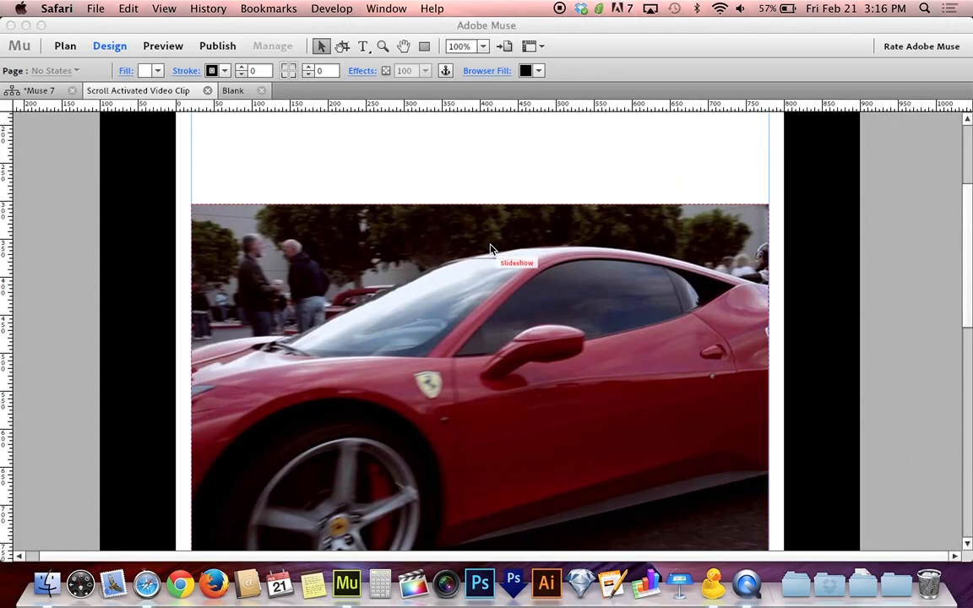
pyautogui.click(452, 139)
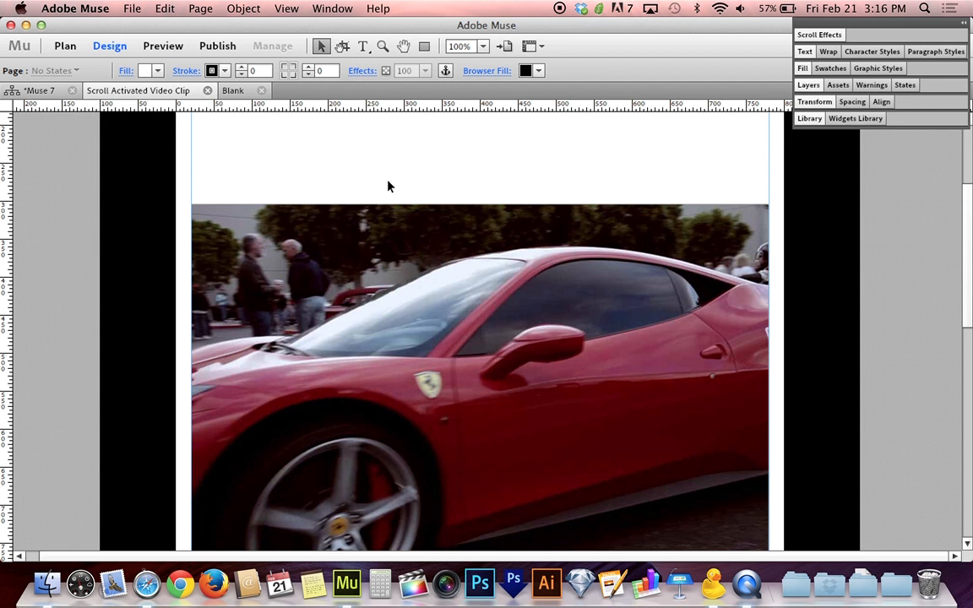
pyautogui.scroll(-3, 390, 186)
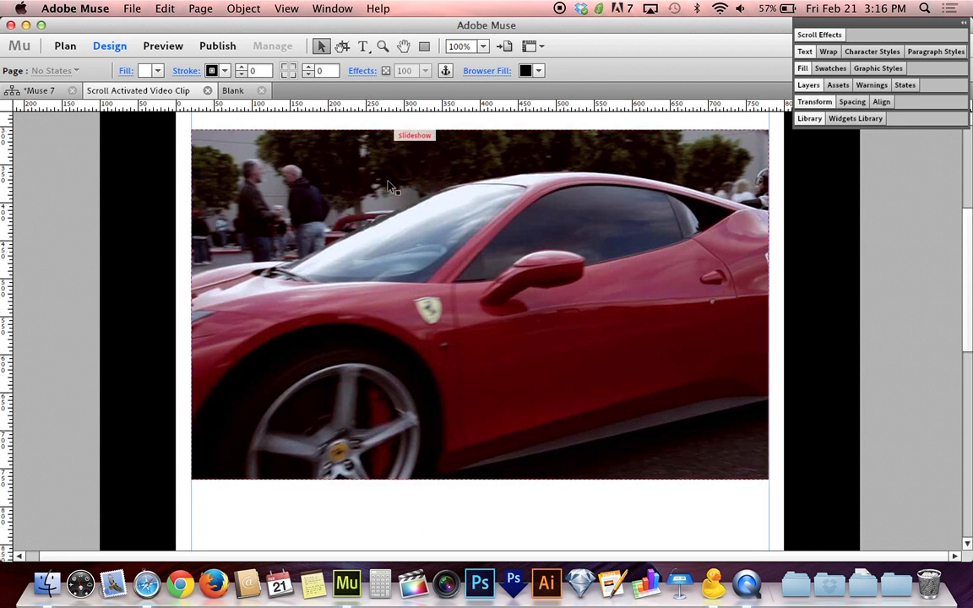
pyautogui.scroll(1, 397, 181)
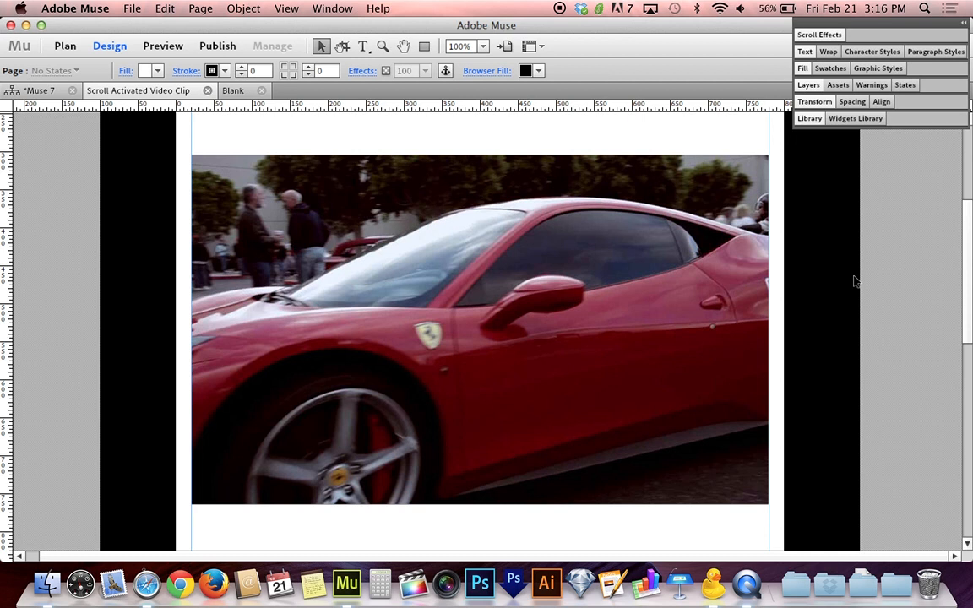
pyautogui.click(810, 120)
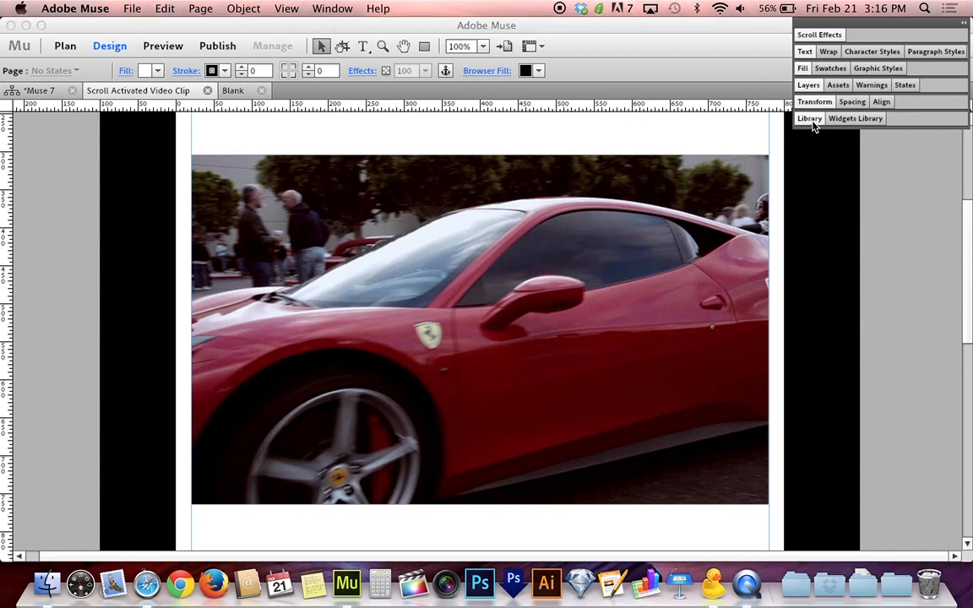
# - Switch to Safari and download the Video Pattern Overlays library from the Libraries page of museresources.com
pyautogui.click(146, 583)
pyautogui.click(93, 57)
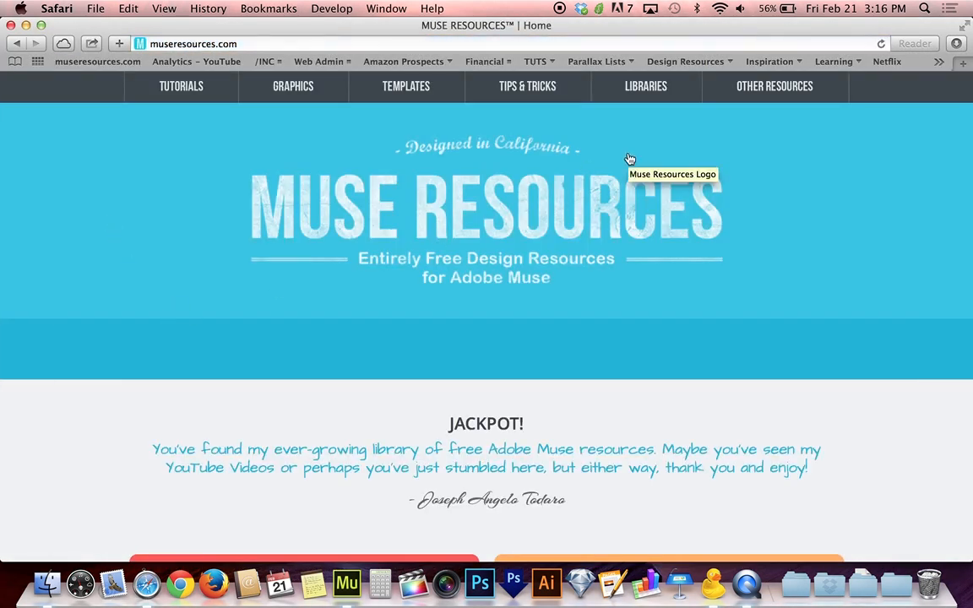
pyautogui.click(635, 86)
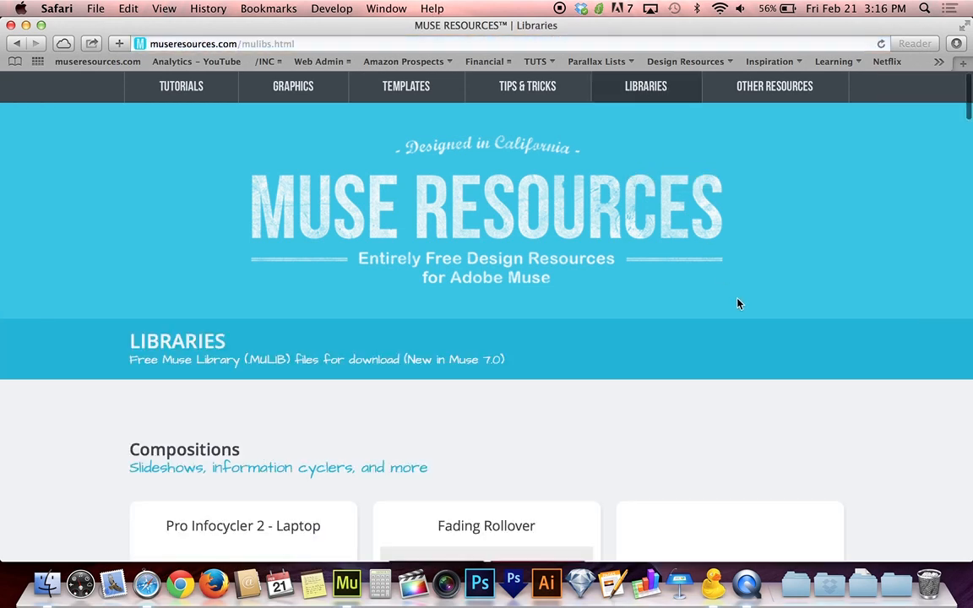
pyautogui.scroll(-10, 736, 304)
pyautogui.scroll(-15, 861, 312)
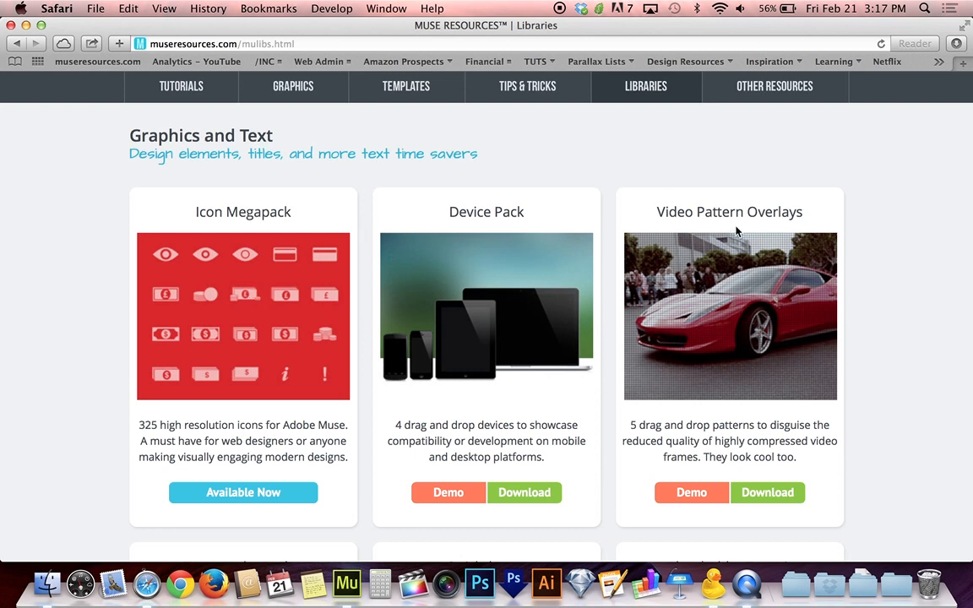
pyautogui.click(770, 501)
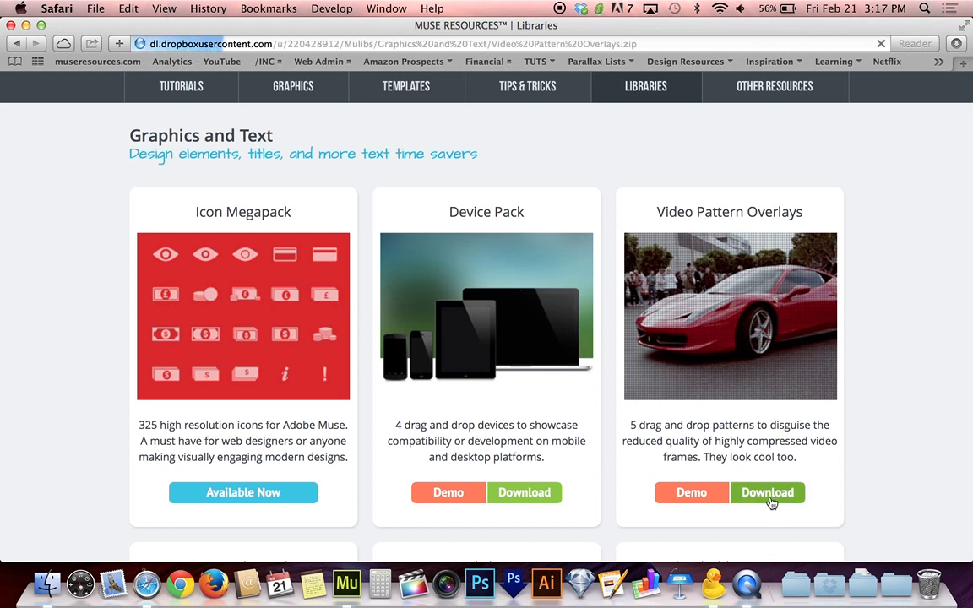
# - Open the downloaded Video Pattern Overlays folder and import [MR] Video Pattern Overlays.mulib into Adobe Muse
pyautogui.click(863, 586)
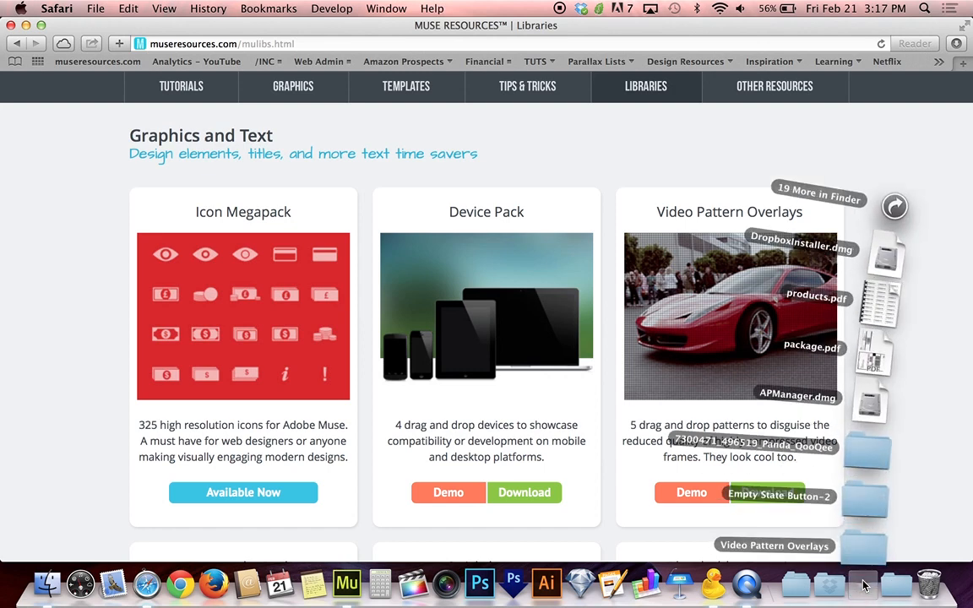
pyautogui.click(864, 551)
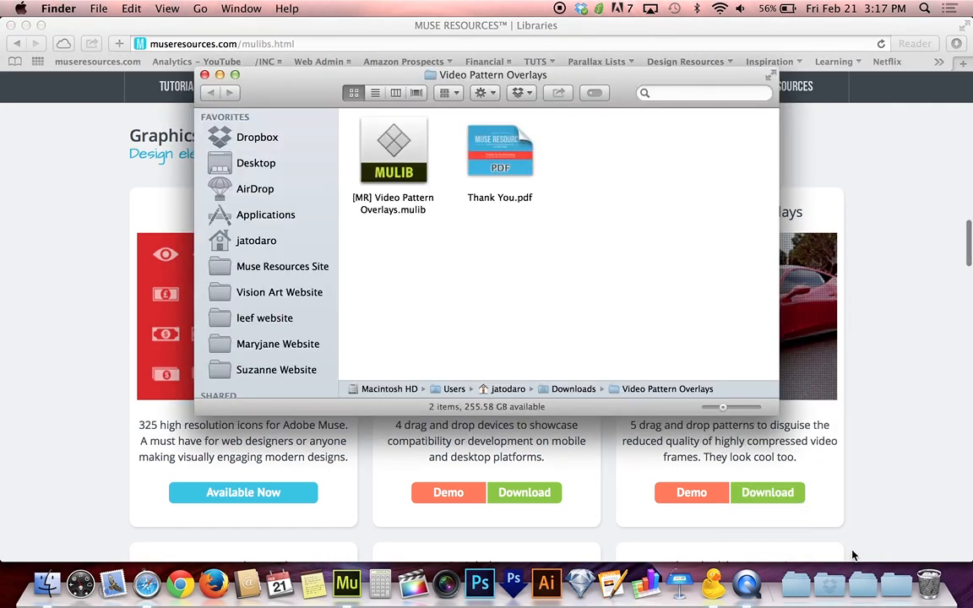
pyautogui.doubleClick(396, 152)
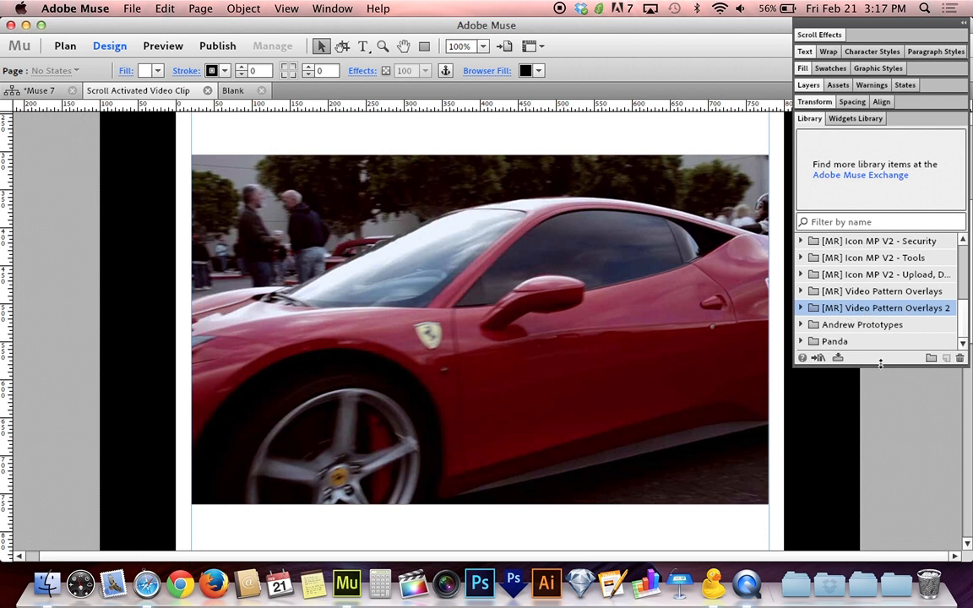
# - Expand the imported [MR] Video Pattern Overlays 2 folder in the library to show its patterns
pyautogui.scroll(-1, 910, 420)
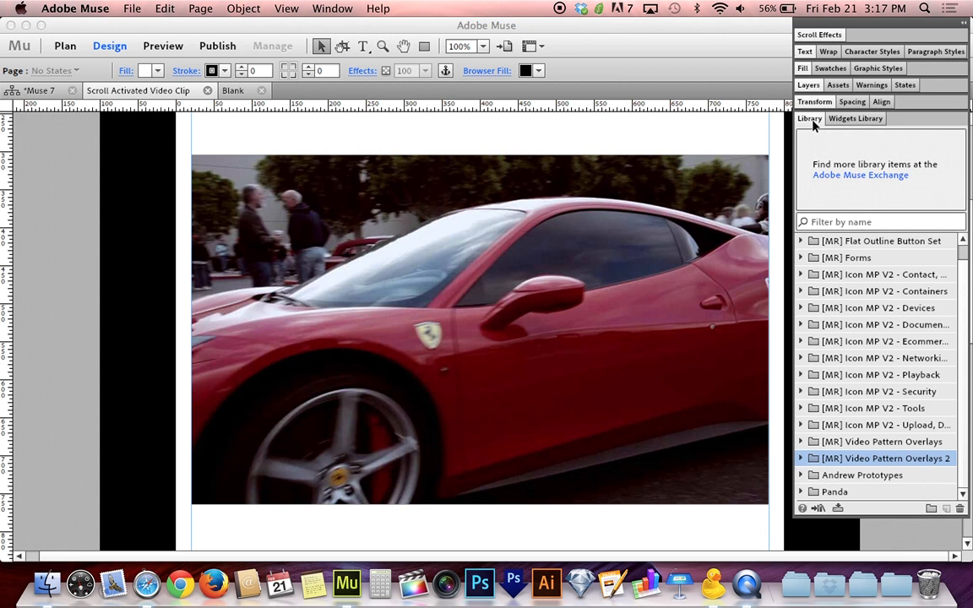
pyautogui.click(801, 459)
pyautogui.scroll(-5, 865, 479)
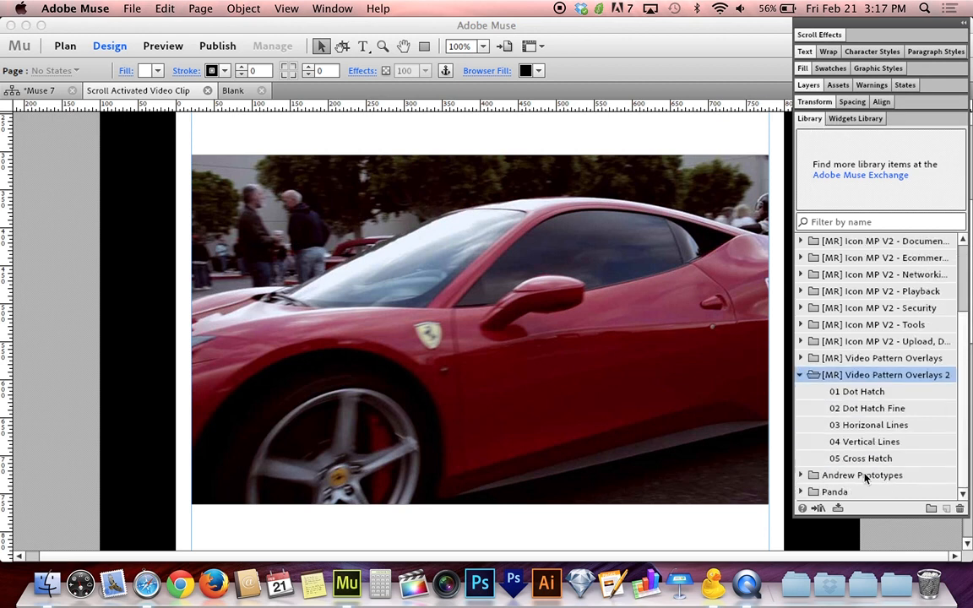
# - Look through the previews of the five overlay patterns in the library, from 01 Dot Hatch to 05 Cross Hatch
pyautogui.click(876, 392)
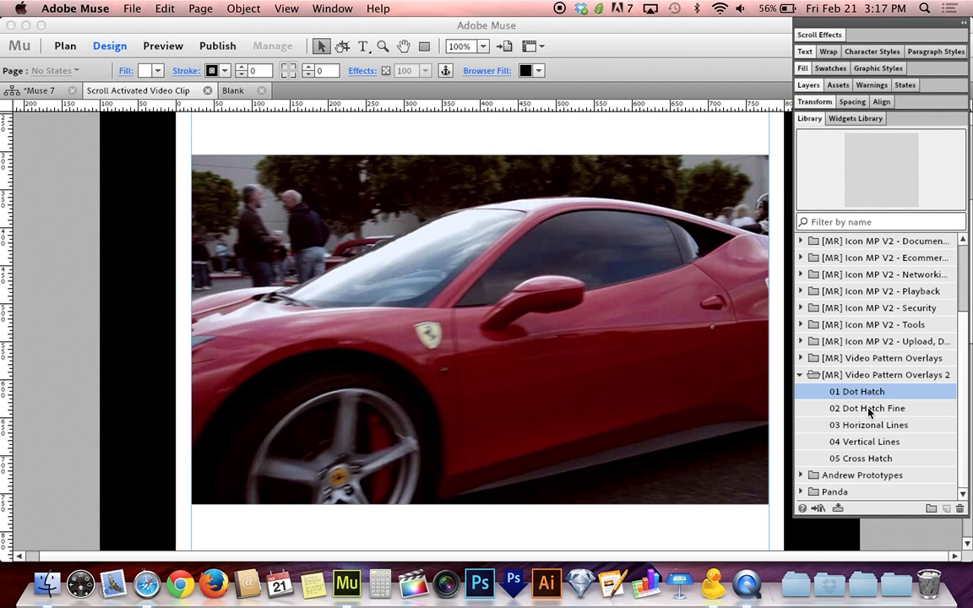
pyautogui.click(869, 409)
pyautogui.click(868, 426)
pyautogui.click(865, 441)
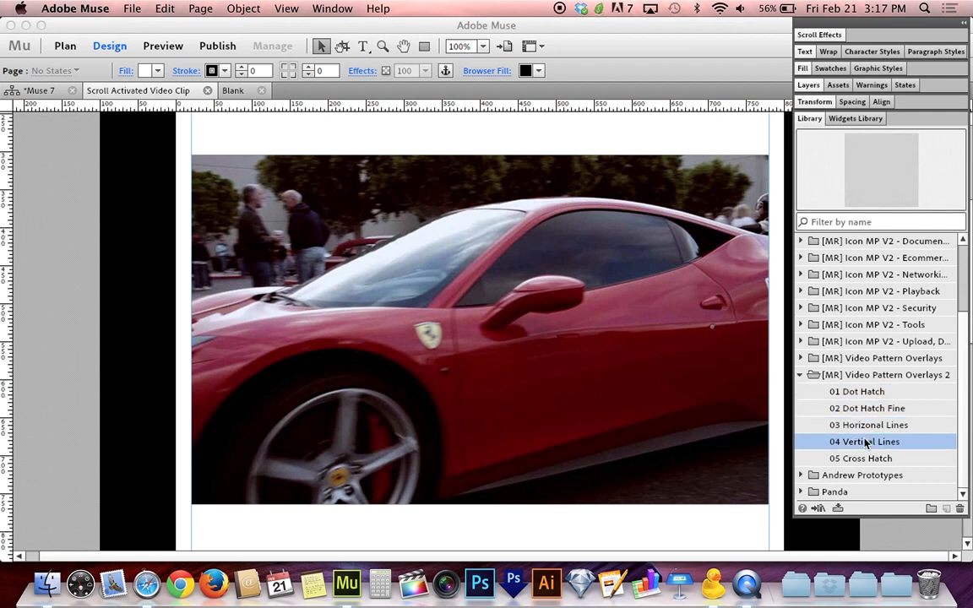
pyautogui.click(863, 475)
pyautogui.click(864, 459)
# - Place the 01 Dot Hatch pattern at the slideshow's upper-left corner and stretch it to cover the whole image, 460 px high
pyautogui.click(855, 394)
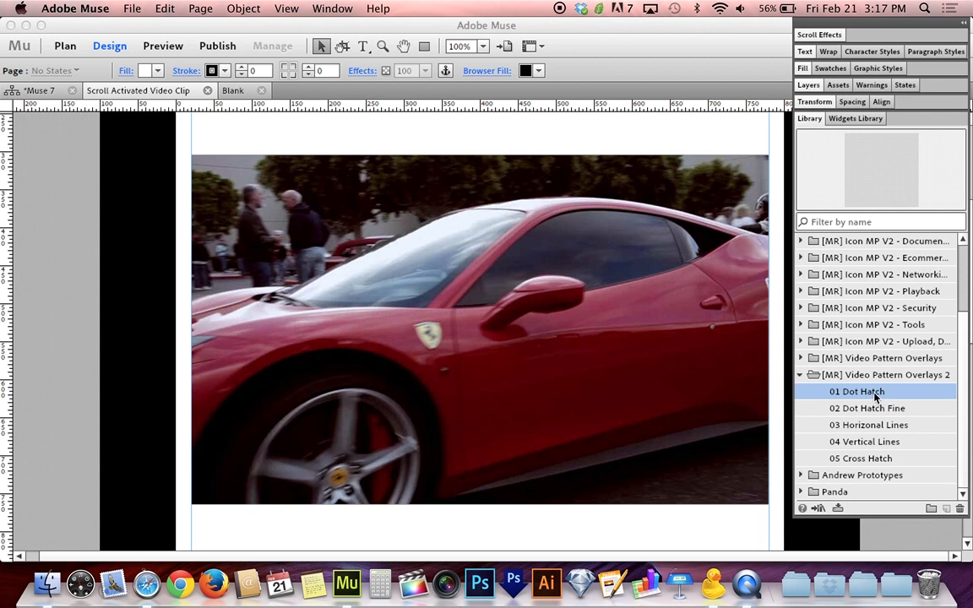
pyautogui.moveTo(874, 395)
pyautogui.mouseDown()
pyautogui.moveTo(199, 124)
pyautogui.moveTo(253, 156)
pyautogui.moveTo(248, 174)
pyautogui.moveTo(226, 176)
pyautogui.mouseUp()
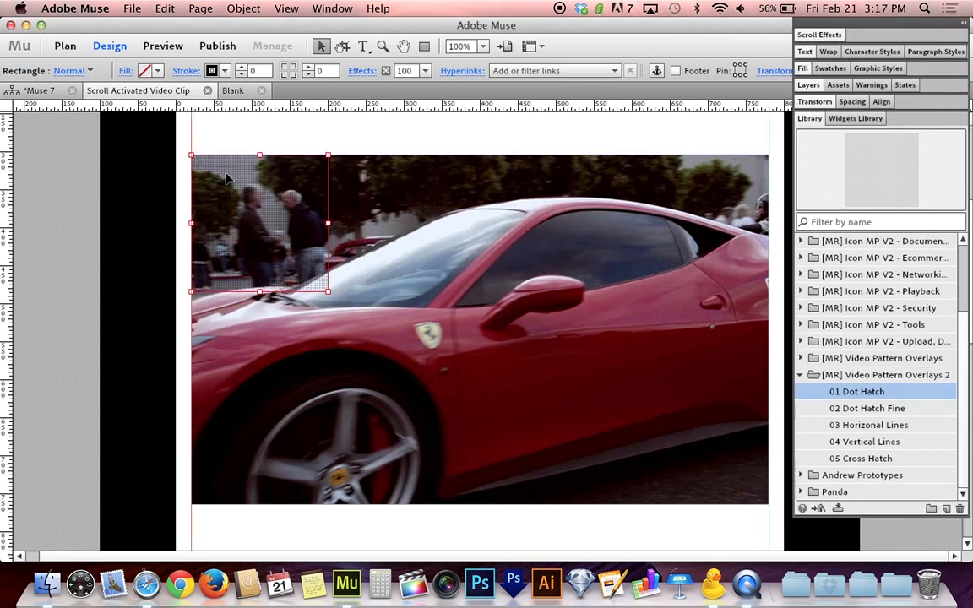
pyautogui.moveTo(328, 292)
pyautogui.mouseDown()
pyautogui.moveTo(387, 262)
pyautogui.moveTo(562, 402)
pyautogui.moveTo(766, 495)
pyautogui.mouseUp()
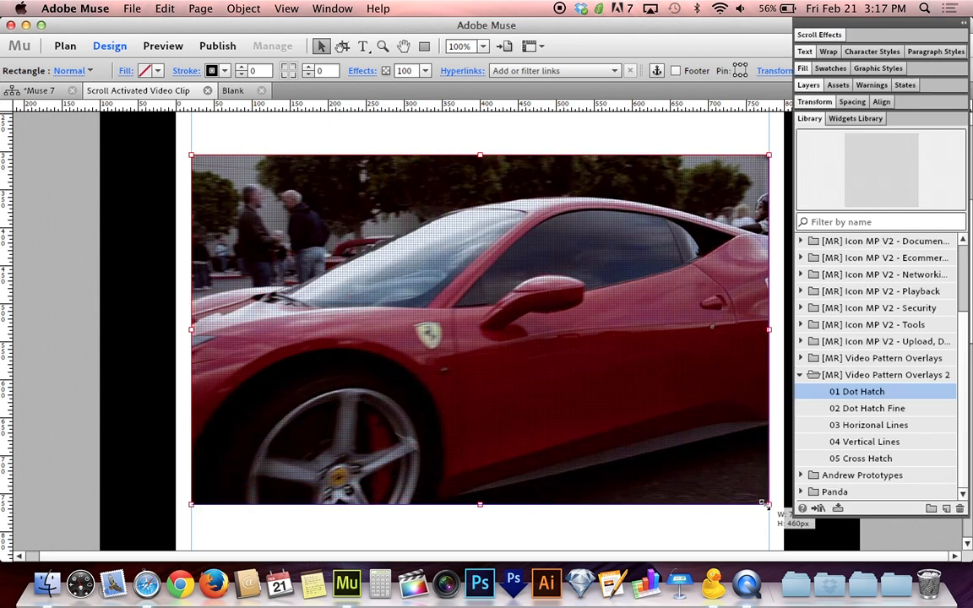
pyautogui.click(733, 546)
# - Preview the page in the browser, check the car slideshow with the Dot Hatch overlay throughout its scroll range, and close the preview
pyautogui.press('super+shift+e')
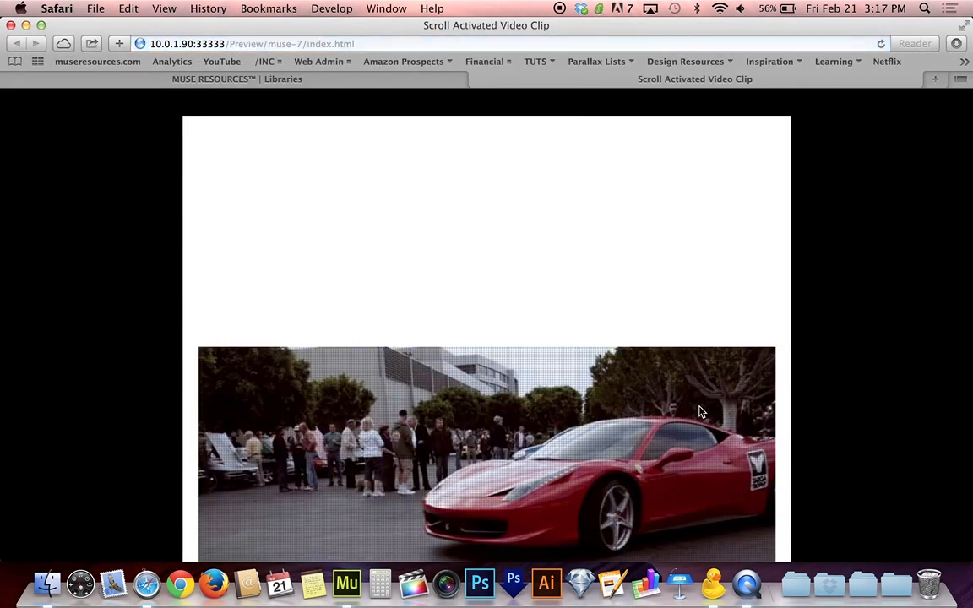
pyautogui.scroll(-5, 834, 304)
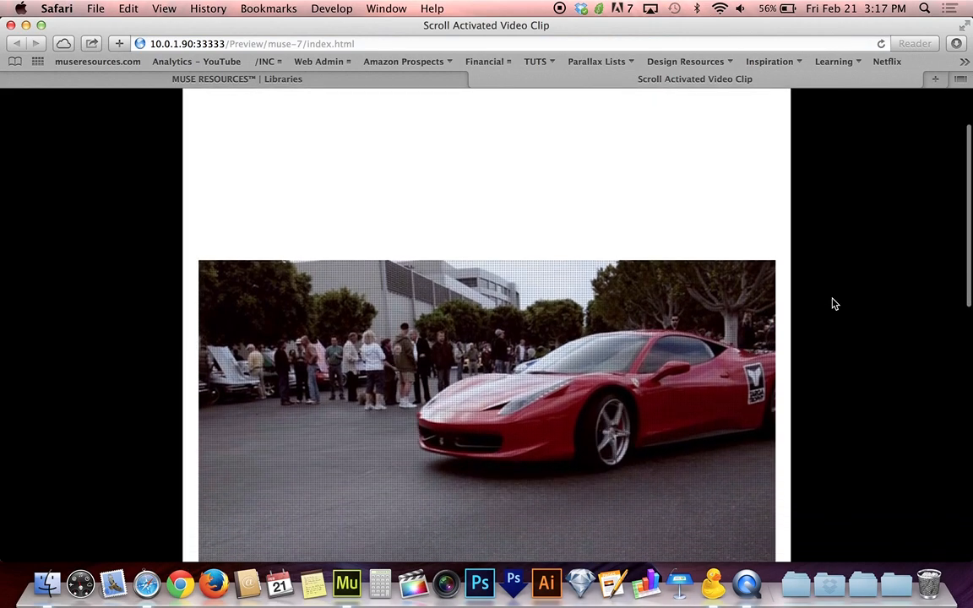
pyautogui.scroll(-6, 834, 304)
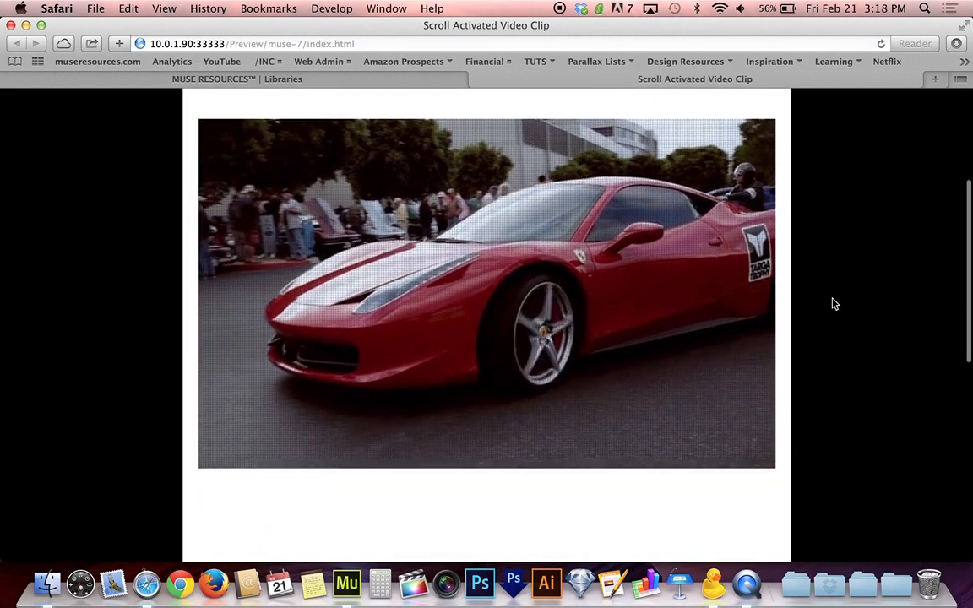
pyautogui.scroll(2, 834, 303)
pyautogui.scroll(3, 834, 303)
pyautogui.scroll(-4, 834, 303)
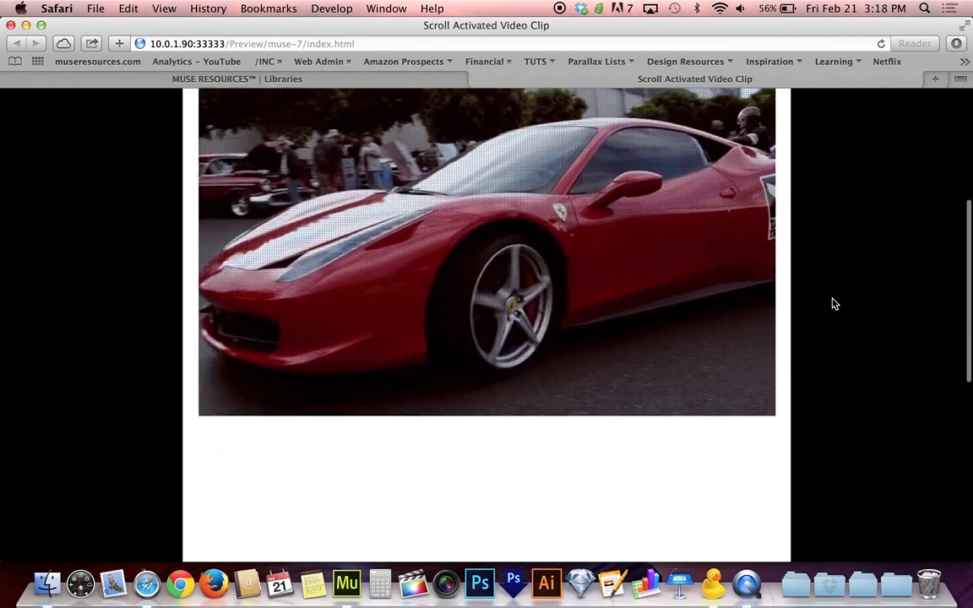
pyautogui.scroll(9, 834, 303)
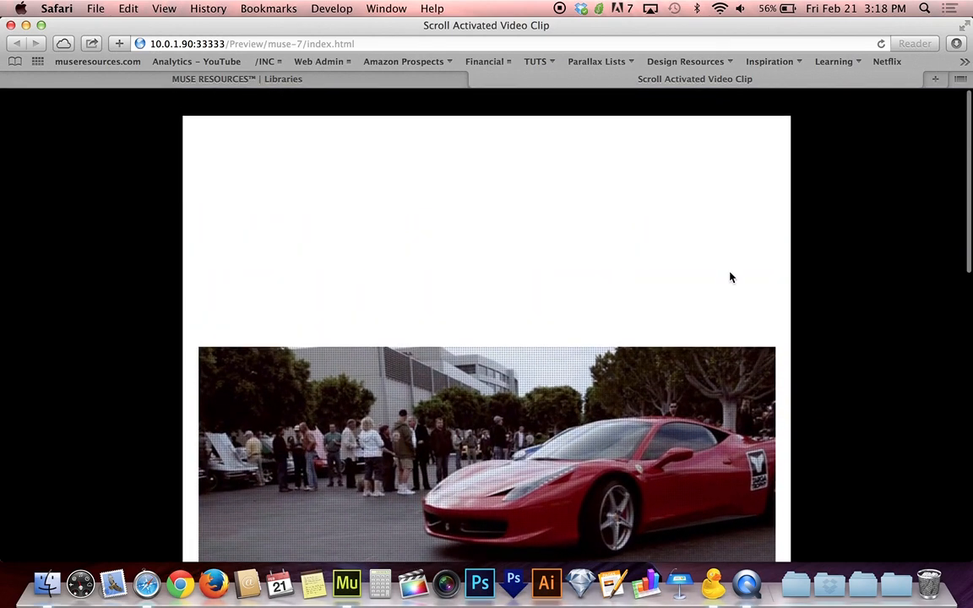
pyautogui.press('super+w')
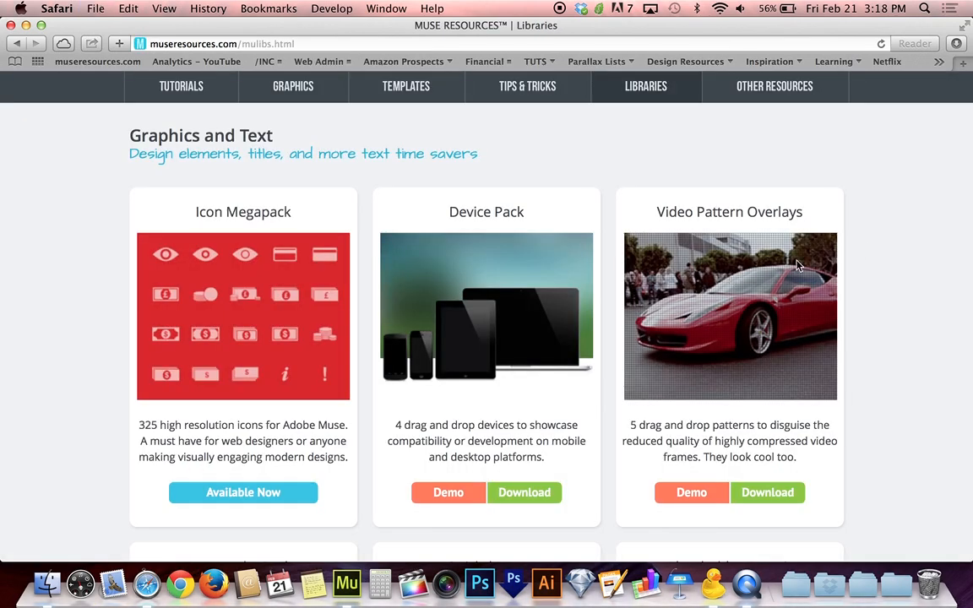